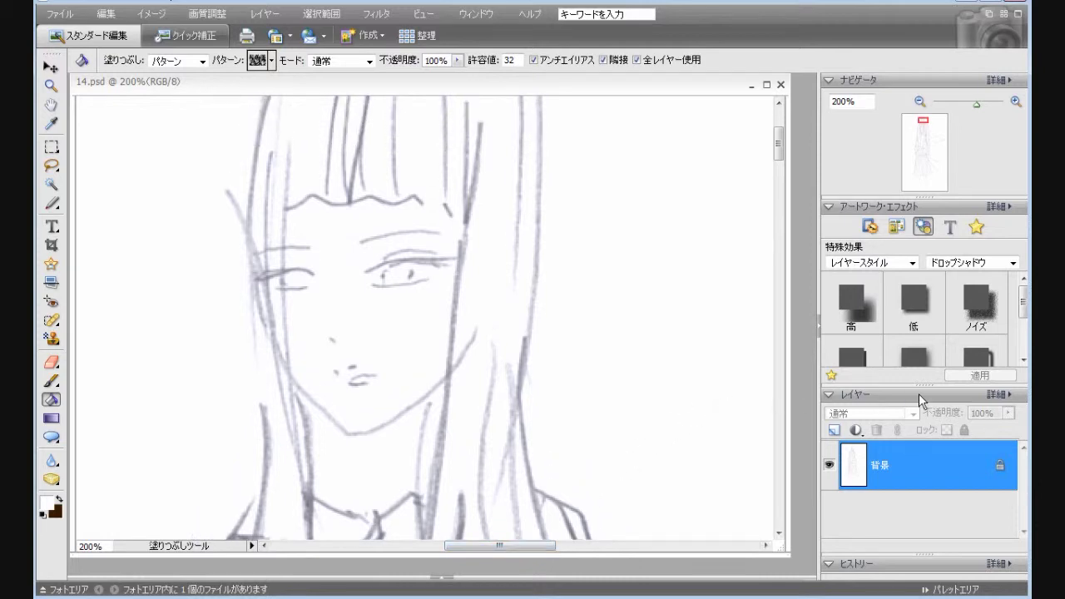
- Activate the Brush tool and set the foreground colour to magenta #de21d7
{"action": "left_click", "coordinate": [51, 381]}
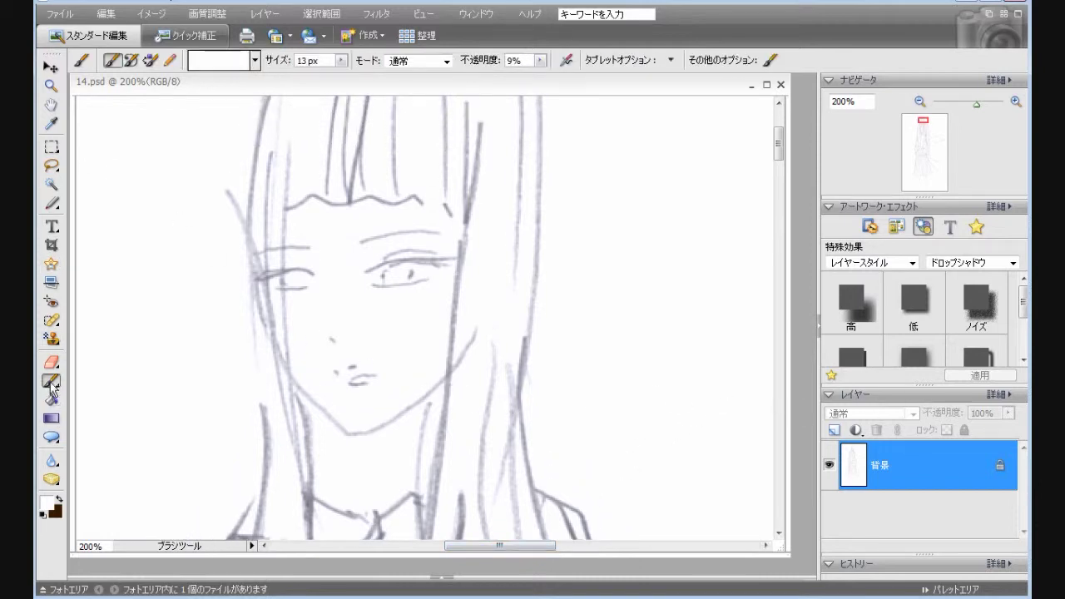
{"action": "left_click", "coordinate": [59, 499]}
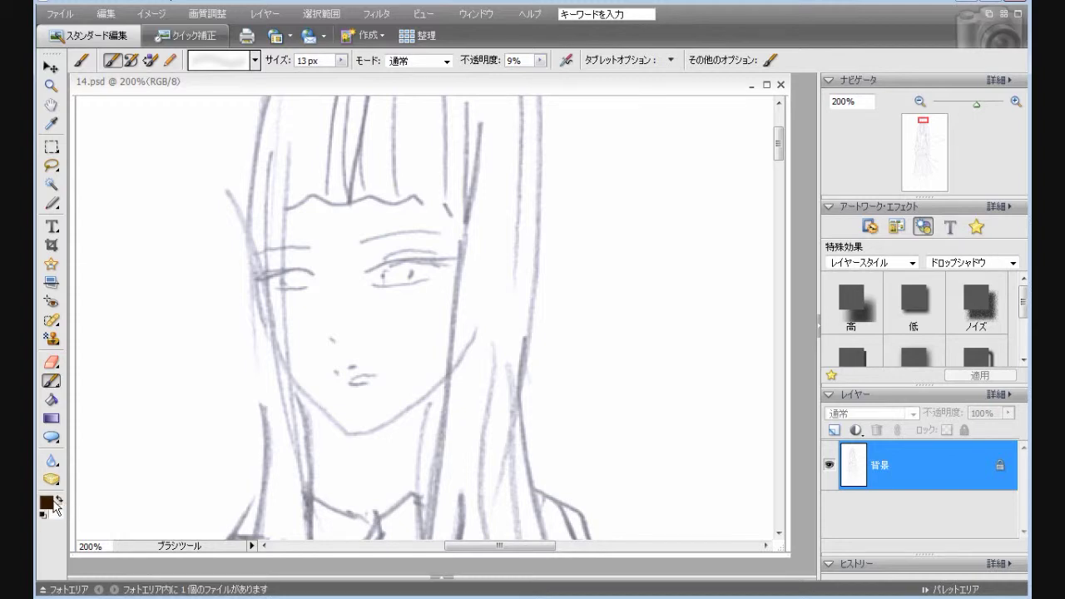
{"action": "left_click", "coordinate": [47, 502]}
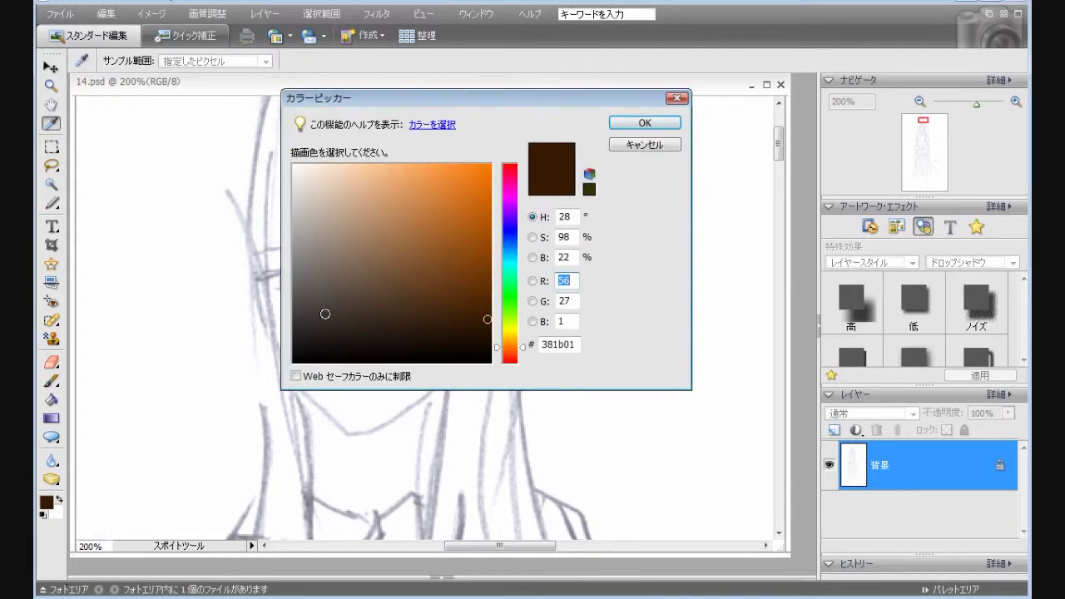
{"action": "left_click", "coordinate": [509, 196]}
{"action": "left_click", "coordinate": [462, 189]}
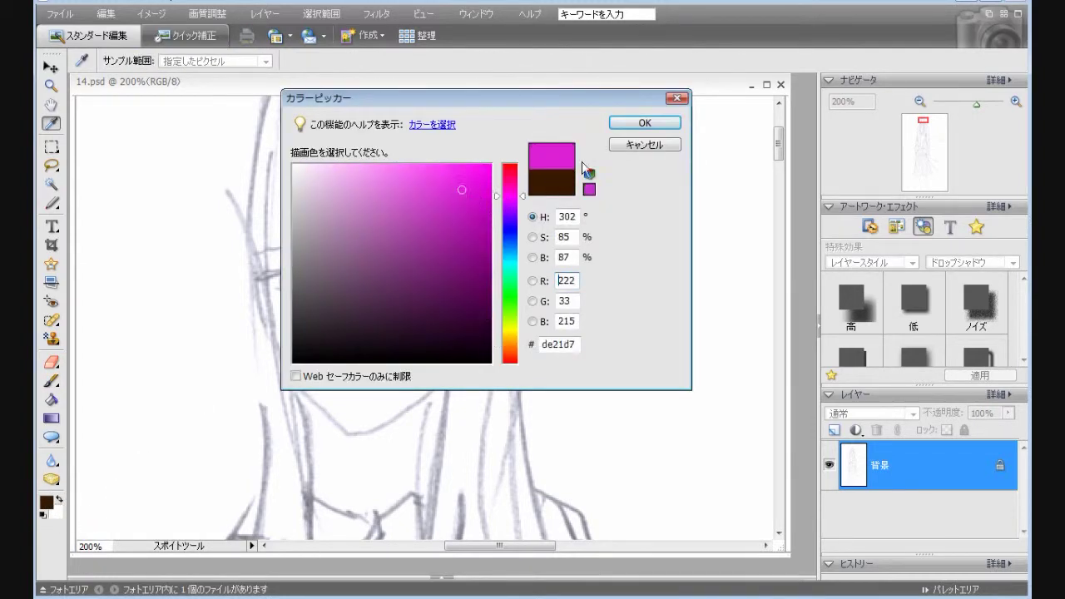
{"action": "left_click", "coordinate": [637, 123]}
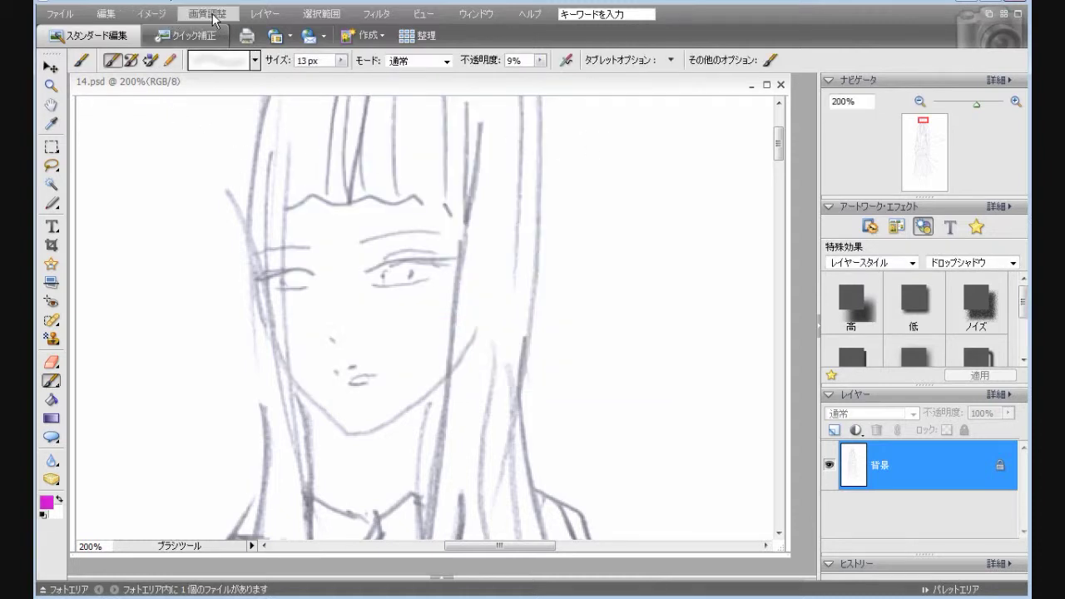
- Apply an automatic image enhancement to darken the pale sketch lines
{"action": "left_click", "coordinate": [212, 17]}
{"action": "left_click", "coordinate": [250, 58]}
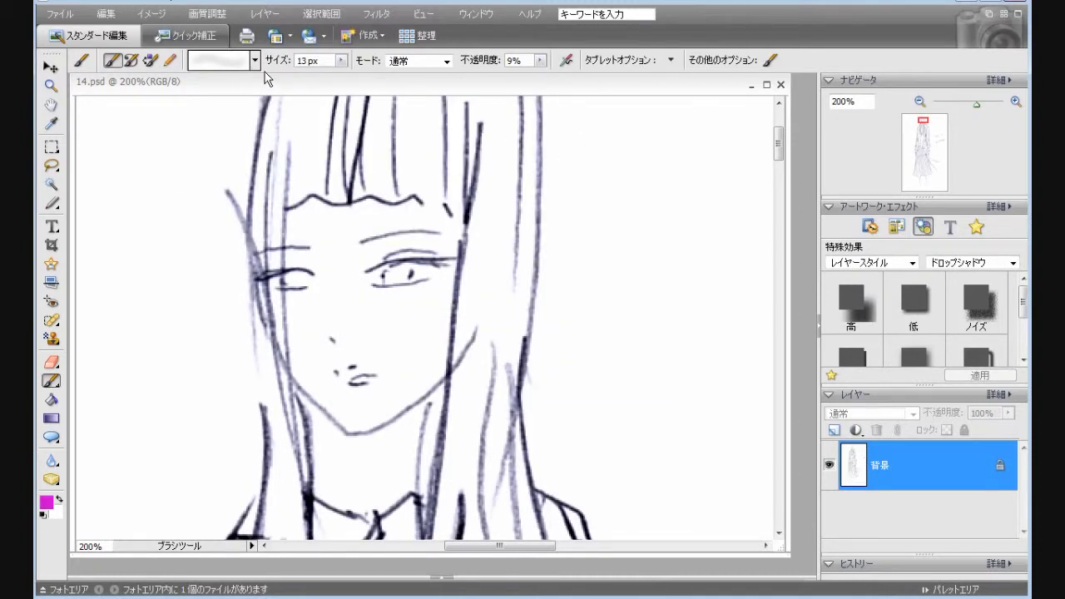
- Paint magenta blush on both cheeks with the soft 35 px brush at 9% opacity
{"action": "left_click", "coordinate": [256, 60]}
{"action": "left_click", "coordinate": [181, 427]}
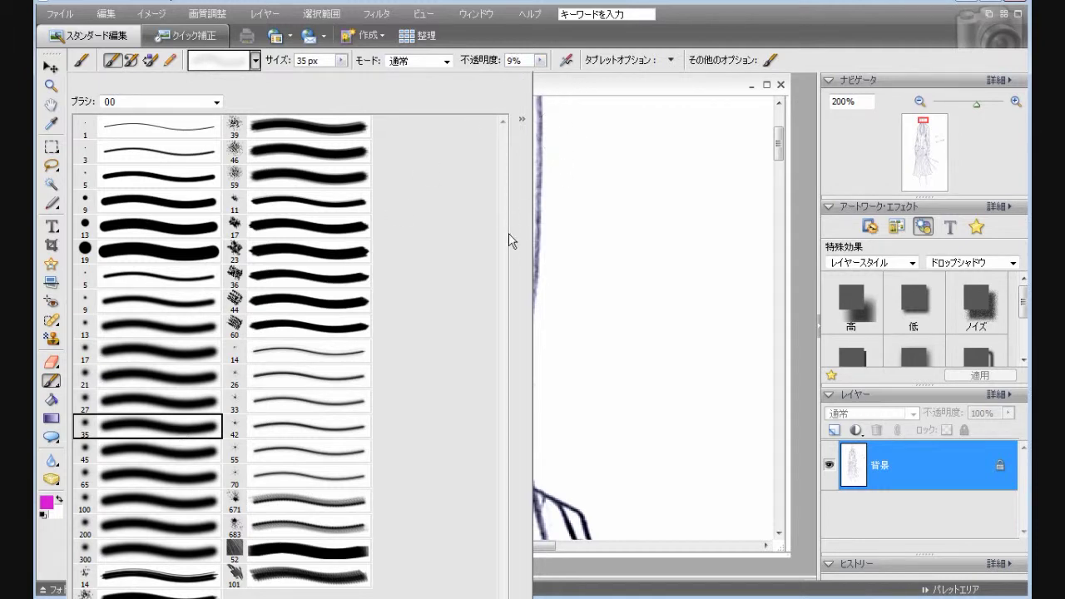
{"action": "left_click", "coordinate": [582, 99]}
{"action": "mouse_move", "coordinate": [416, 316]}
{"action": "left_mouse_down"}
{"action": "mouse_move", "coordinate": [441, 314]}
{"action": "mouse_move", "coordinate": [440, 305]}
{"action": "left_mouse_up"}
{"action": "left_click_drag", "start_coordinate": [287, 312], "coordinate": [280, 333]}
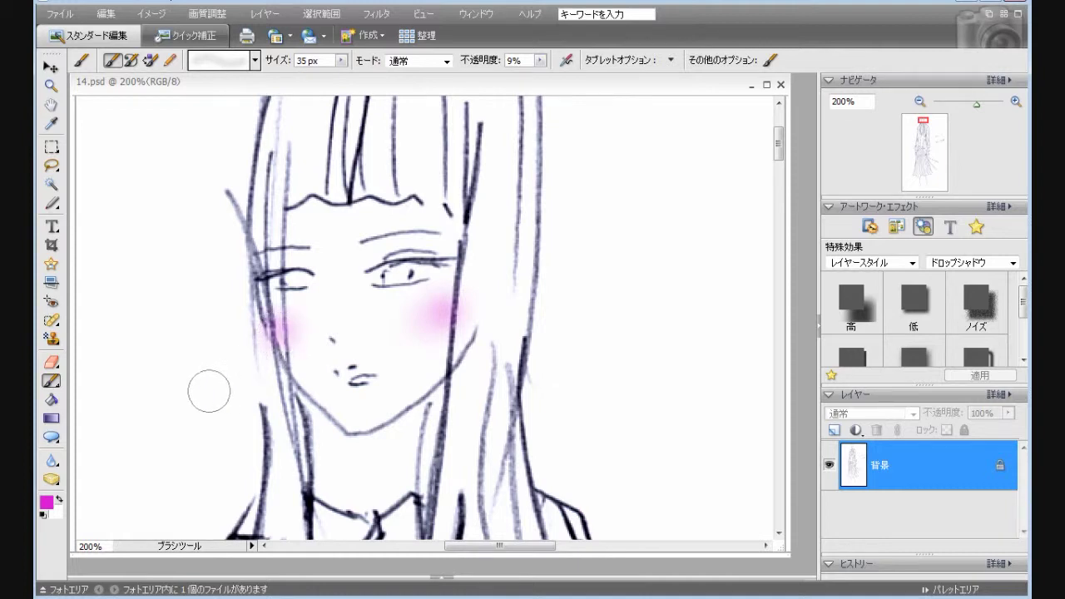
- Tint the lips magenta with the soft 13 px brush at 9% opacity
{"action": "left_click", "coordinate": [255, 60]}
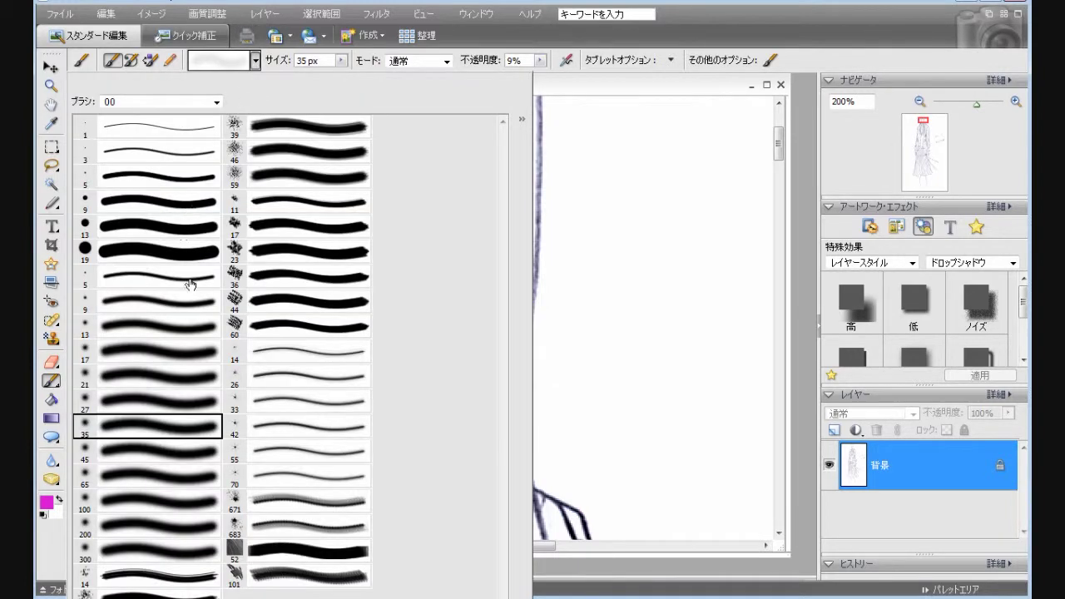
{"action": "left_click", "coordinate": [194, 334]}
{"action": "left_click", "coordinate": [604, 92]}
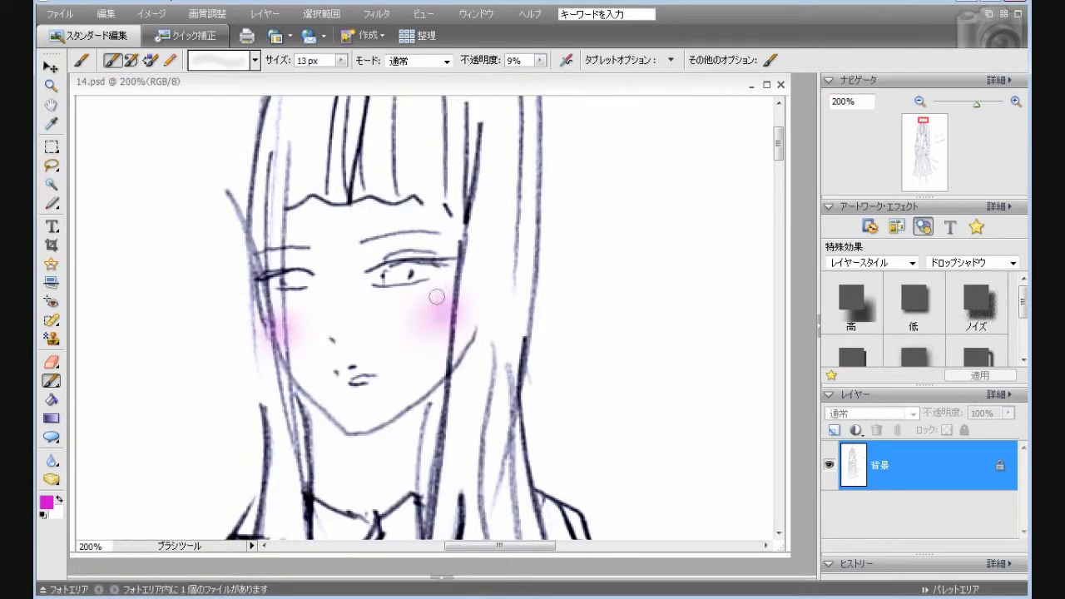
{"action": "left_click_drag", "start_coordinate": [348, 377], "coordinate": [366, 378]}
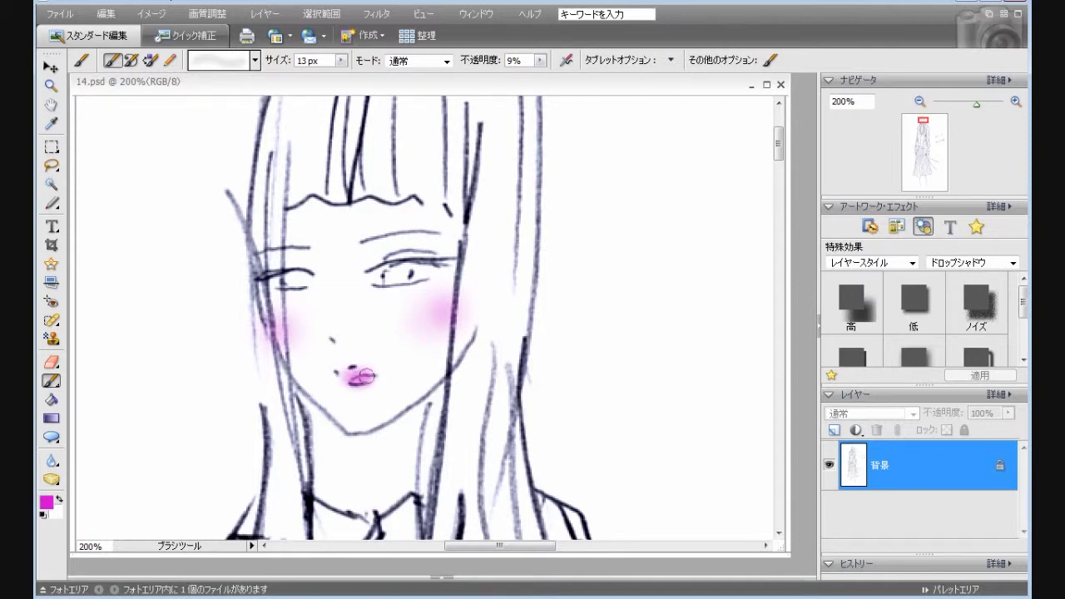
- Set the foreground colour to dark purple #250424 and shade the upper eyelid, the side of the nose and the neck under the jaw
{"action": "left_click", "coordinate": [48, 502]}
{"action": "left_click", "coordinate": [466, 335]}
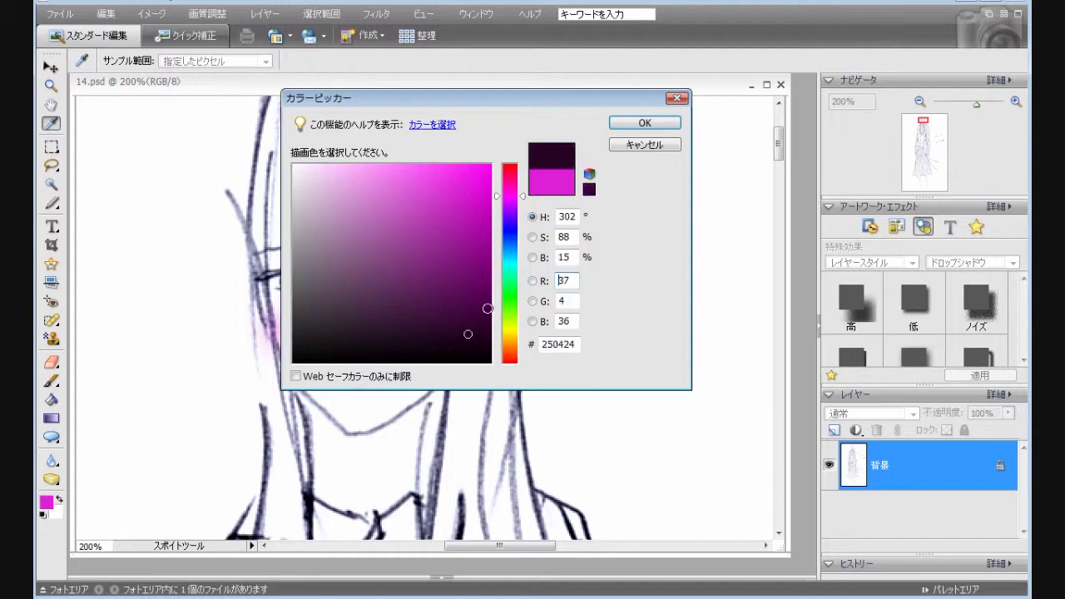
{"action": "left_click", "coordinate": [642, 123]}
{"action": "mouse_move", "coordinate": [373, 253]}
{"action": "left_mouse_down"}
{"action": "mouse_move", "coordinate": [370, 263]}
{"action": "mouse_move", "coordinate": [448, 260]}
{"action": "mouse_move", "coordinate": [376, 264]}
{"action": "mouse_move", "coordinate": [441, 262]}
{"action": "left_mouse_up"}
{"action": "mouse_move", "coordinate": [305, 274]}
{"action": "left_mouse_down"}
{"action": "mouse_move", "coordinate": [267, 270]}
{"action": "mouse_move", "coordinate": [294, 263]}
{"action": "mouse_move", "coordinate": [317, 274]}
{"action": "mouse_move", "coordinate": [325, 312]}
{"action": "left_mouse_up"}
{"action": "mouse_move", "coordinate": [332, 425]}
{"action": "left_mouse_down"}
{"action": "mouse_move", "coordinate": [326, 457]}
{"action": "mouse_move", "coordinate": [421, 406]}
{"action": "mouse_move", "coordinate": [314, 466]}
{"action": "mouse_move", "coordinate": [306, 407]}
{"action": "mouse_move", "coordinate": [320, 423]}
{"action": "mouse_move", "coordinate": [303, 398]}
{"action": "mouse_move", "coordinate": [337, 429]}
{"action": "mouse_move", "coordinate": [306, 403]}
{"action": "mouse_move", "coordinate": [316, 469]}
{"action": "mouse_move", "coordinate": [329, 445]}
{"action": "mouse_move", "coordinate": [320, 461]}
{"action": "mouse_move", "coordinate": [288, 456]}
{"action": "left_mouse_up"}
- Reset the foreground colour to black and shade both irises with the soft 13 px brush
{"action": "left_click", "coordinate": [43, 514]}
{"action": "left_click_drag", "start_coordinate": [288, 278], "coordinate": [307, 281]}
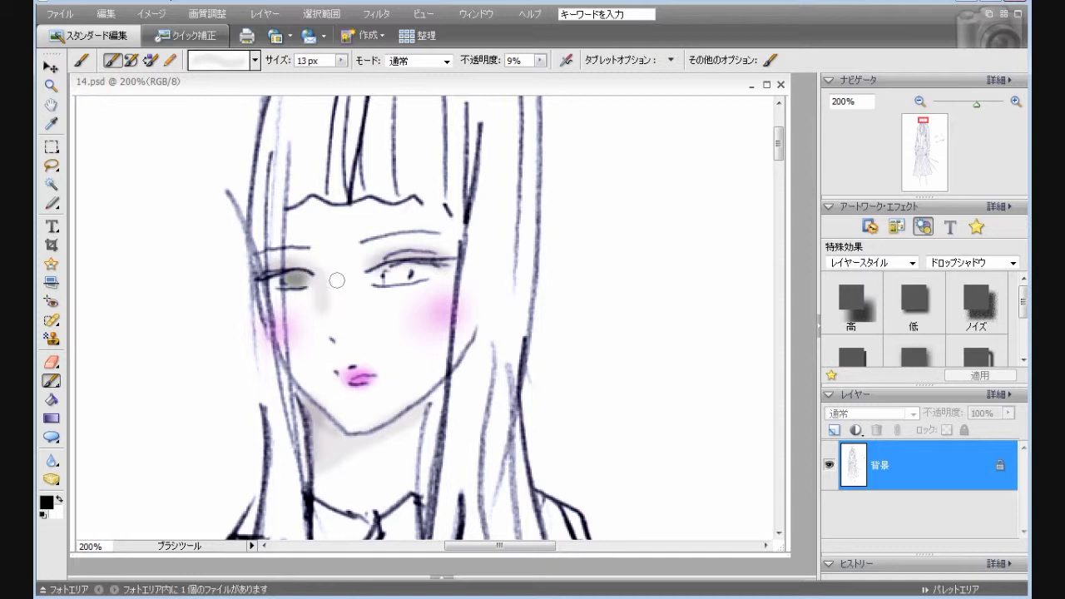
{"action": "left_click_drag", "start_coordinate": [392, 275], "coordinate": [398, 275]}
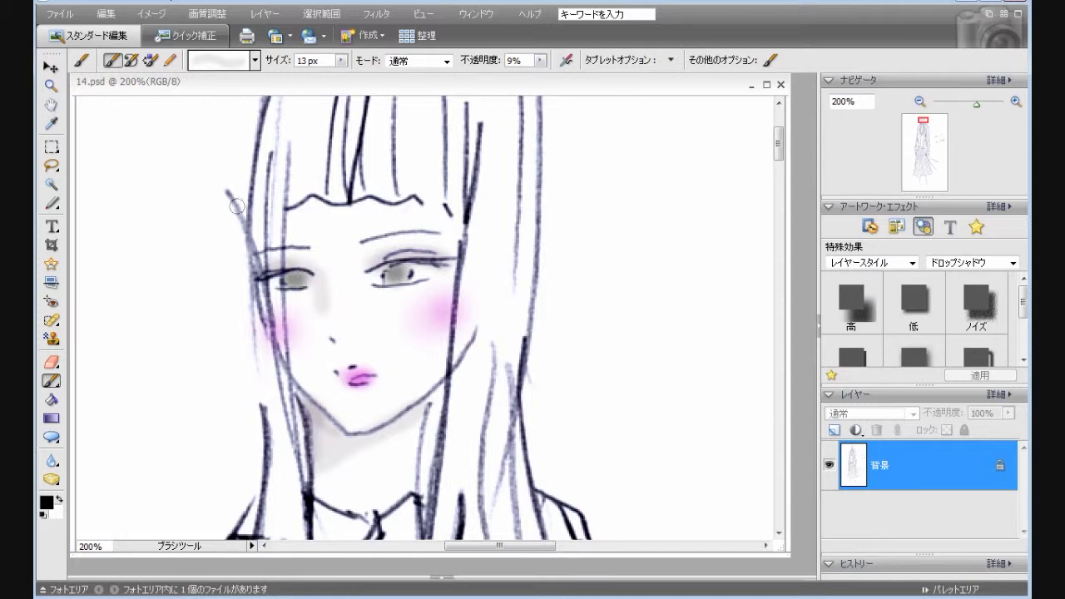
- Dot black pupils in both eyes with a 3 px brush at 65% opacity
{"action": "left_click", "coordinate": [255, 60]}
{"action": "left_click", "coordinate": [205, 155]}
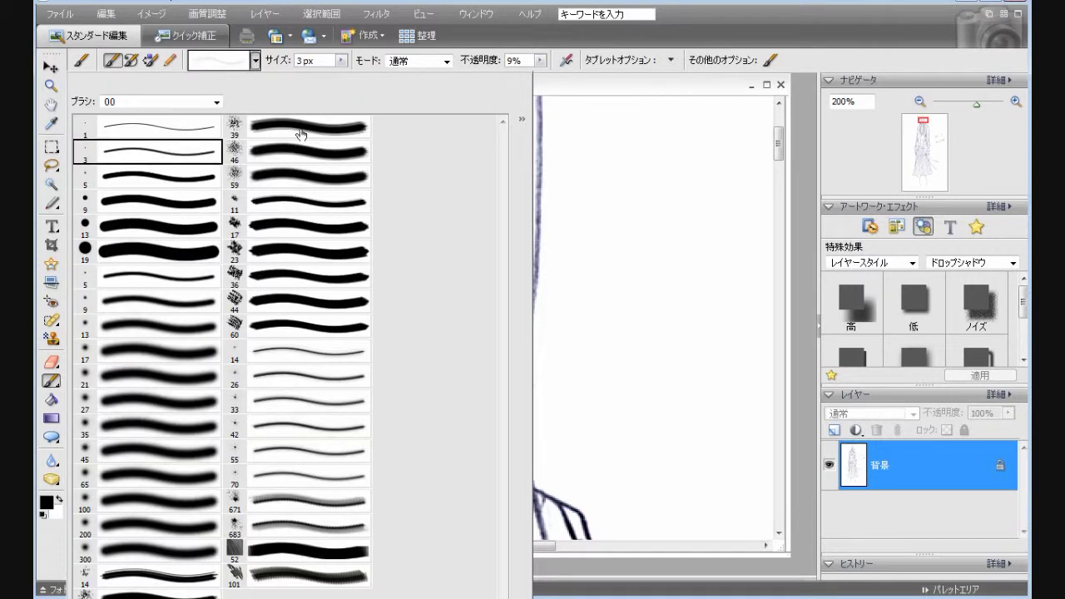
{"action": "left_click", "coordinate": [541, 60]}
{"action": "left_click_drag", "start_coordinate": [537, 77], "coordinate": [585, 91]}
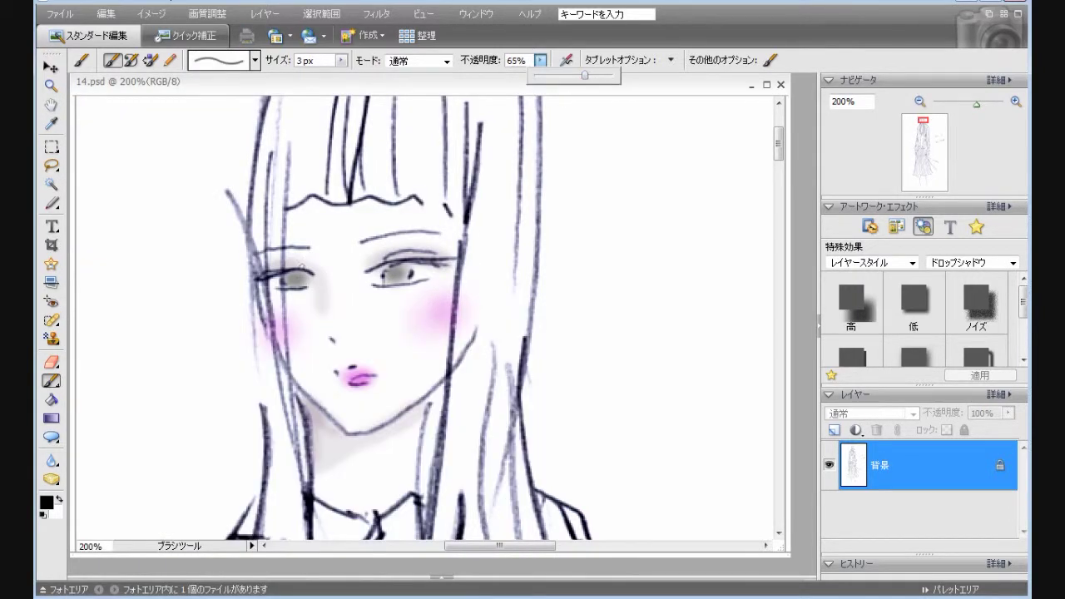
{"action": "left_click", "coordinate": [296, 277]}
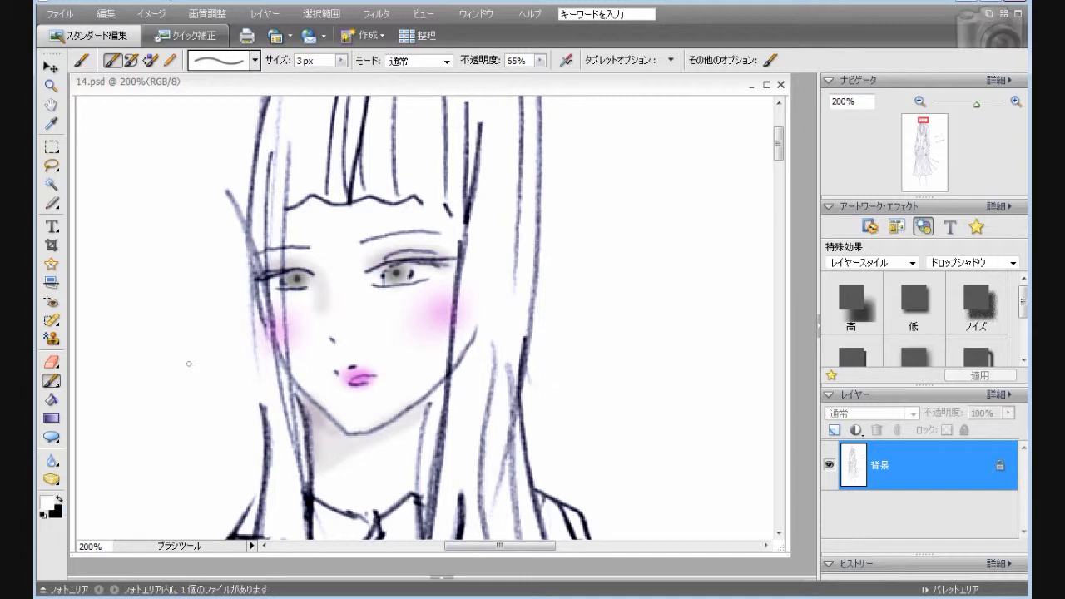
- Dot white highlights in both irises with the 3 px brush at 100% opacity
{"action": "left_click", "coordinate": [341, 60]}
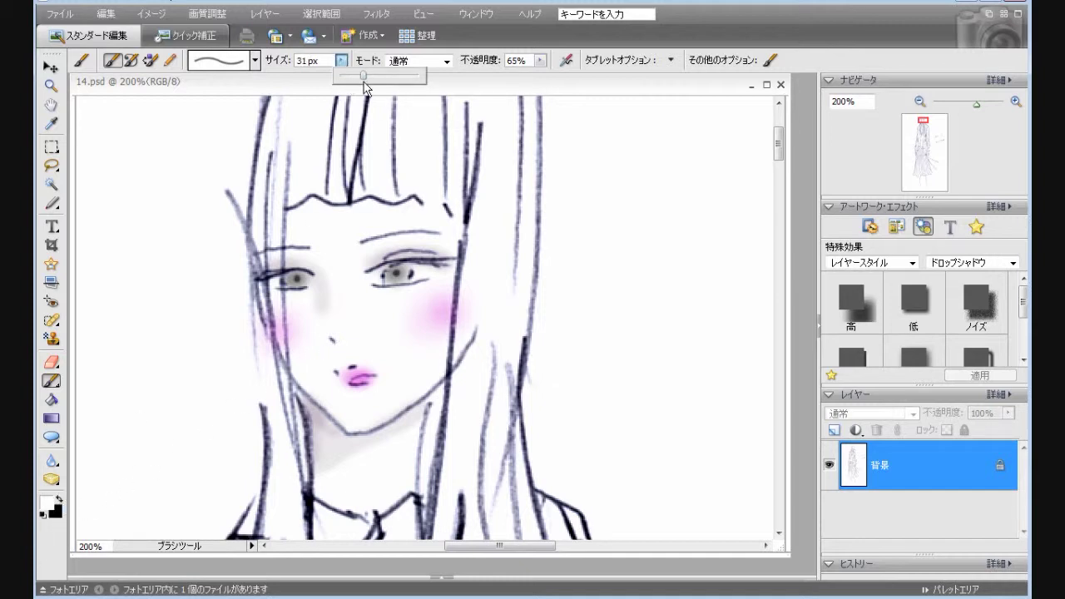
{"action": "left_click_drag", "start_coordinate": [365, 83], "coordinate": [343, 81]}
{"action": "left_click", "coordinate": [255, 60]}
{"action": "left_click", "coordinate": [205, 141]}
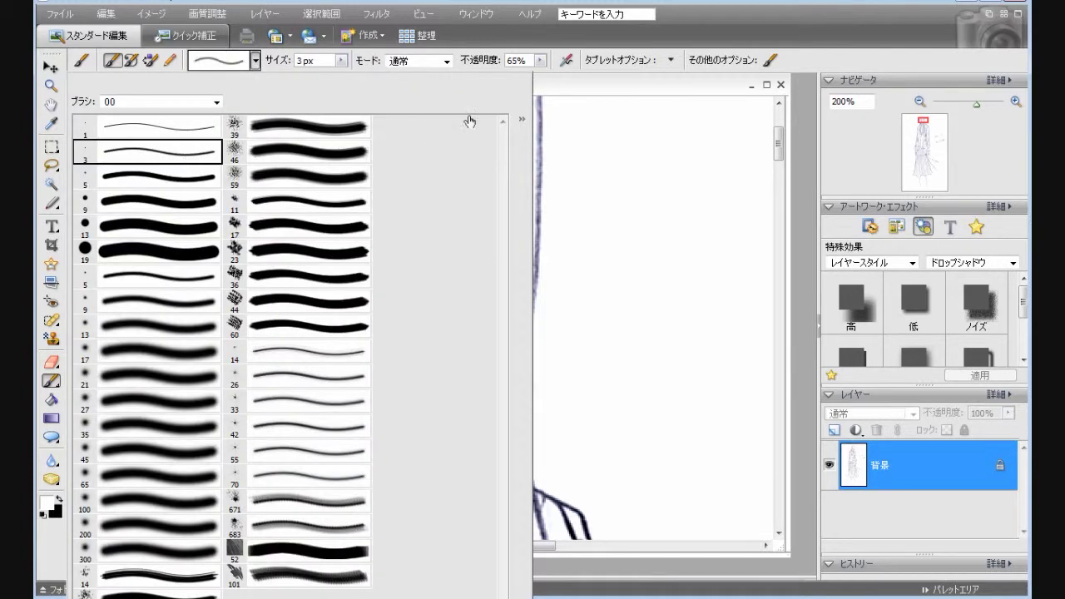
{"action": "left_click", "coordinate": [542, 60]}
{"action": "left_click_drag", "start_coordinate": [549, 76], "coordinate": [569, 75]}
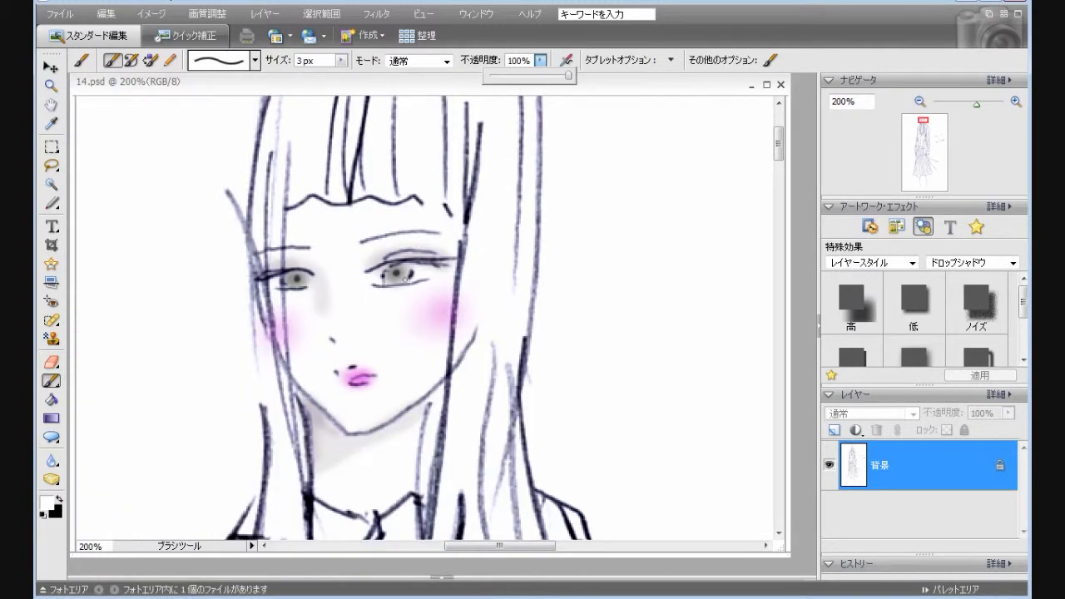
{"action": "left_click", "coordinate": [403, 274]}
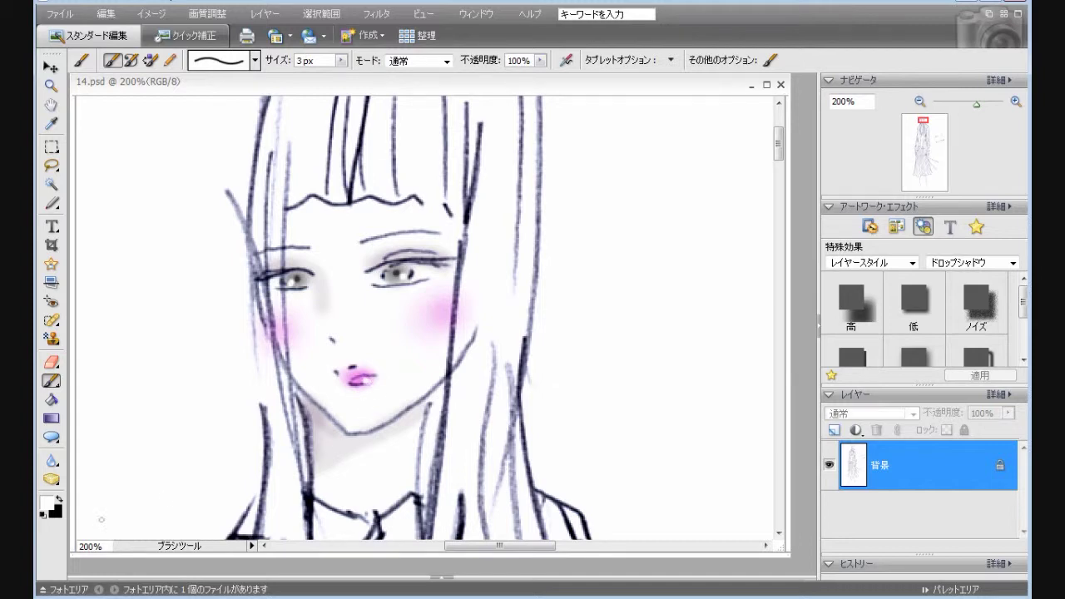
- Draw fine black upper and lower eyelashes on both eyes with the 1 px brush at 59% opacity
{"action": "left_click", "coordinate": [59, 498]}
{"action": "left_click", "coordinate": [254, 60]}
{"action": "left_click", "coordinate": [150, 137]}
{"action": "left_click", "coordinate": [541, 60]}
{"action": "left_click_drag", "start_coordinate": [541, 75], "coordinate": [507, 75]}
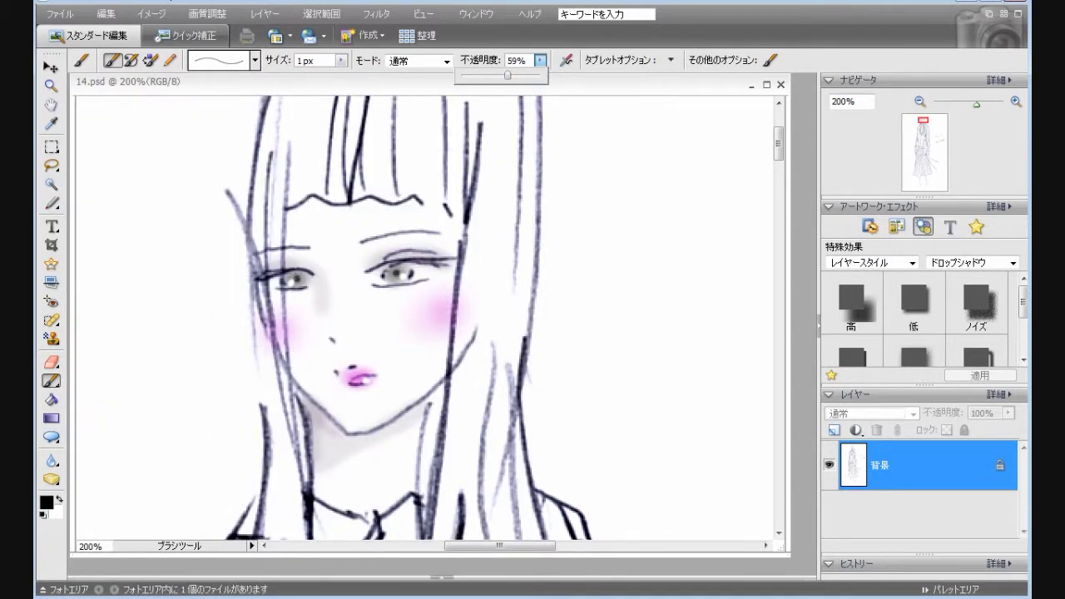
{"action": "key", "text": "Return"}
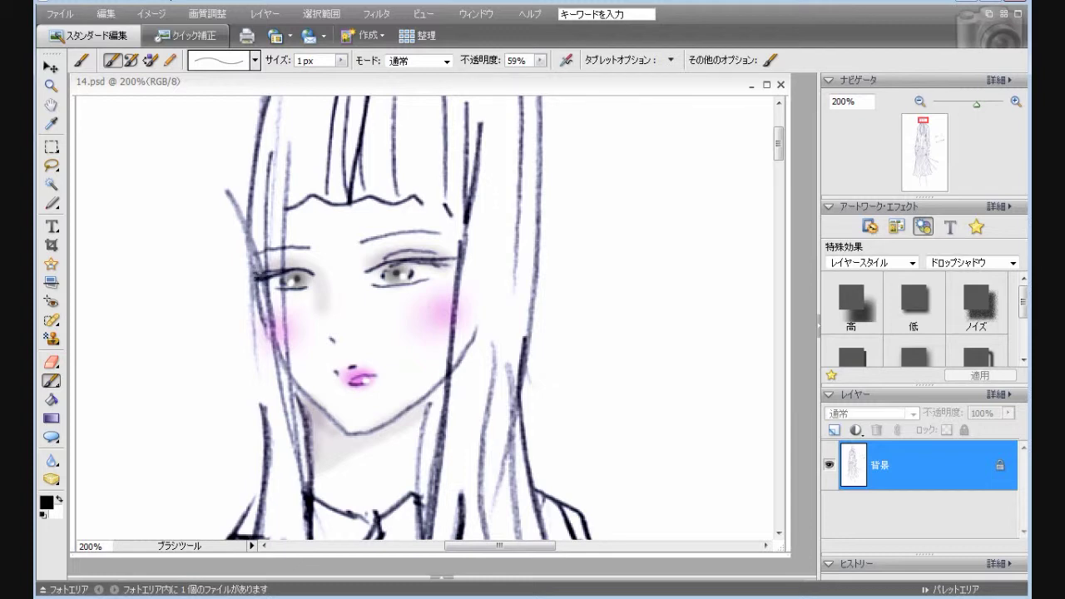
{"action": "left_click", "coordinate": [272, 270]}
{"action": "mouse_move", "coordinate": [384, 254]}
{"action": "left_mouse_down"}
{"action": "mouse_move", "coordinate": [388, 265]}
{"action": "mouse_move", "coordinate": [397, 250]}
{"action": "left_mouse_up"}
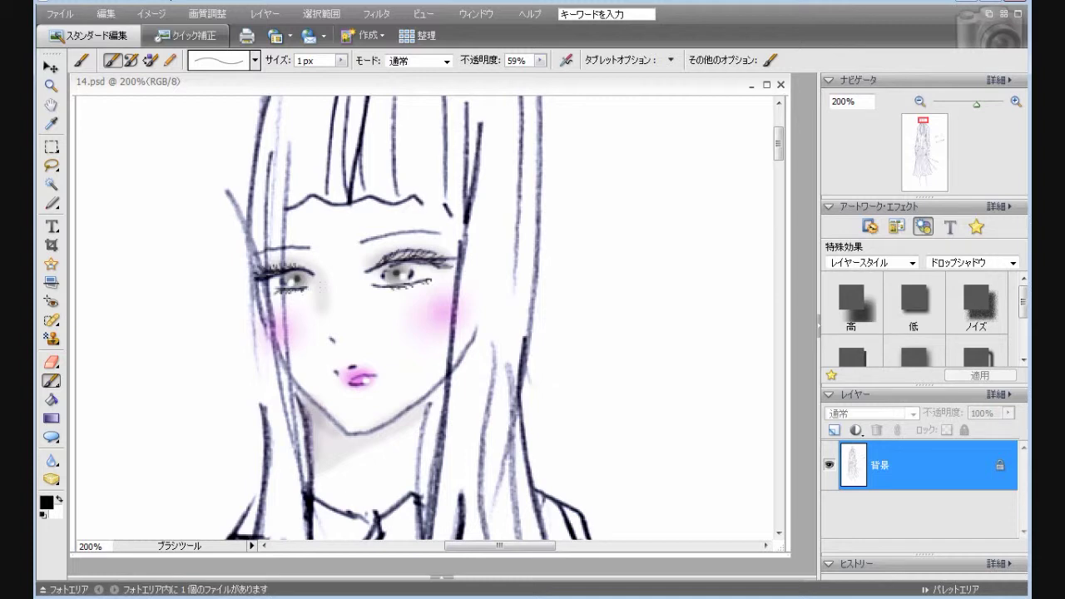
- Brush brown #462805 over the lash lines of both eyes with a 3 px brush at 11% opacity
{"action": "left_click", "coordinate": [46, 502]}
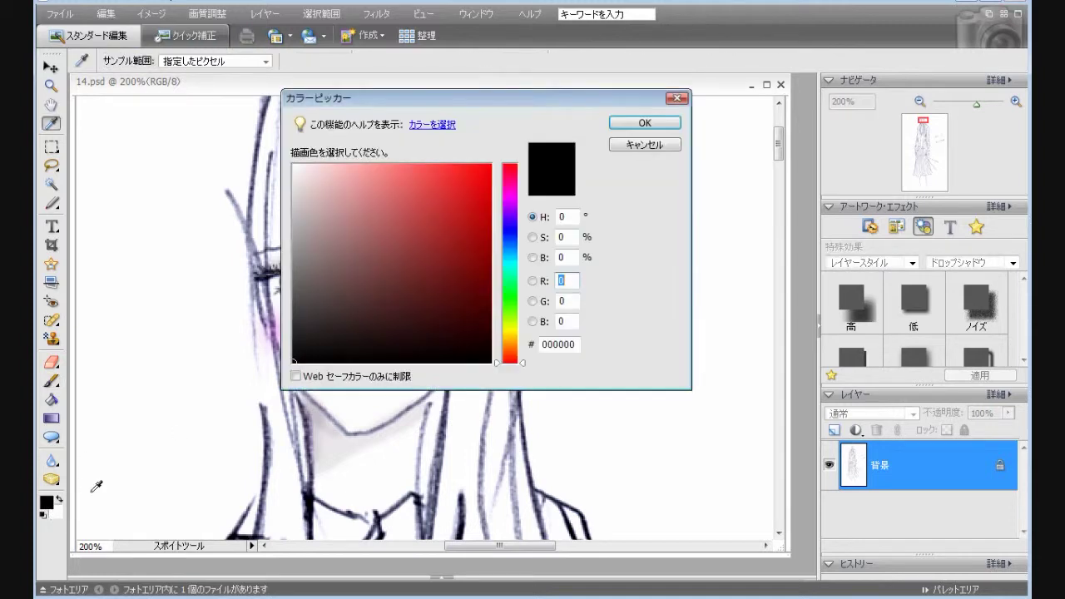
{"action": "left_click", "coordinate": [507, 346]}
{"action": "mouse_move", "coordinate": [476, 326]}
{"action": "left_mouse_down"}
{"action": "mouse_move", "coordinate": [473, 285]}
{"action": "mouse_move", "coordinate": [477, 312]}
{"action": "left_mouse_up"}
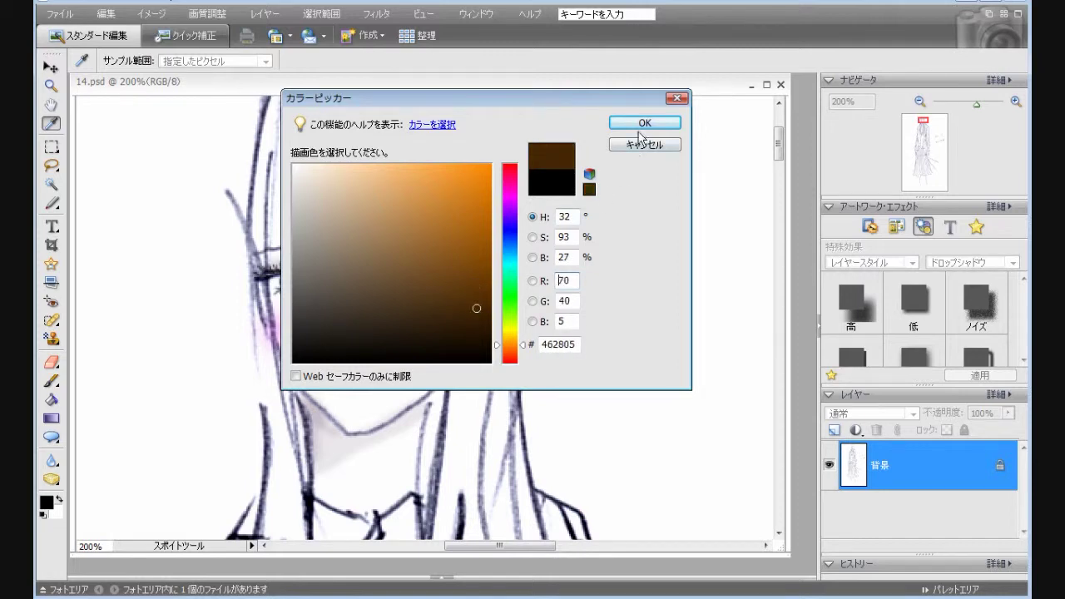
{"action": "left_click", "coordinate": [645, 122]}
{"action": "left_click", "coordinate": [255, 60]}
{"action": "left_click", "coordinate": [199, 151]}
{"action": "left_click", "coordinate": [541, 60]}
{"action": "left_click_drag", "start_coordinate": [535, 79], "coordinate": [501, 84]}
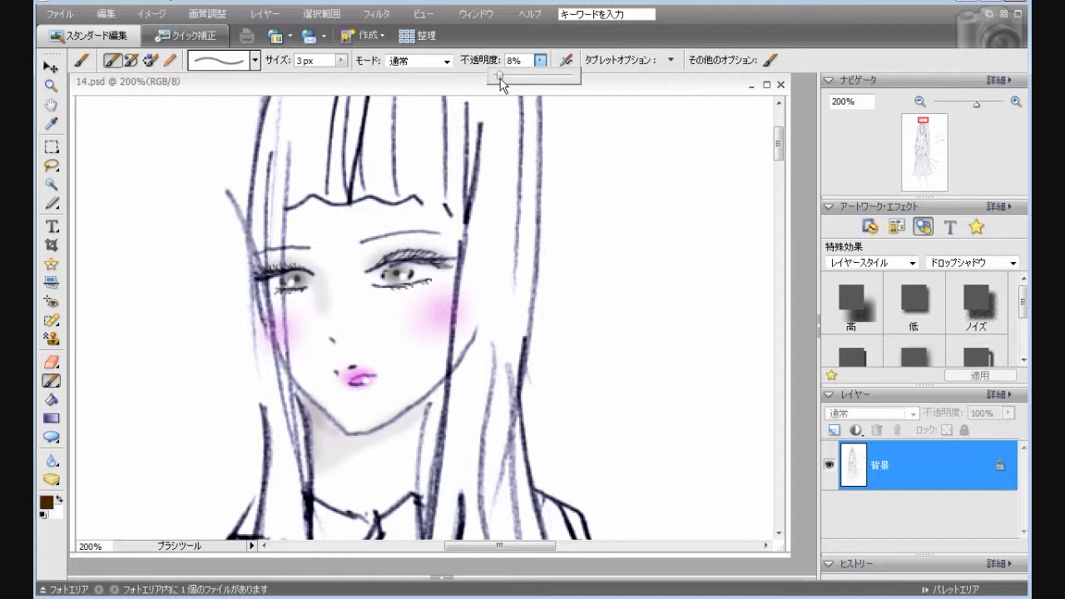
{"action": "key", "text": "Return"}
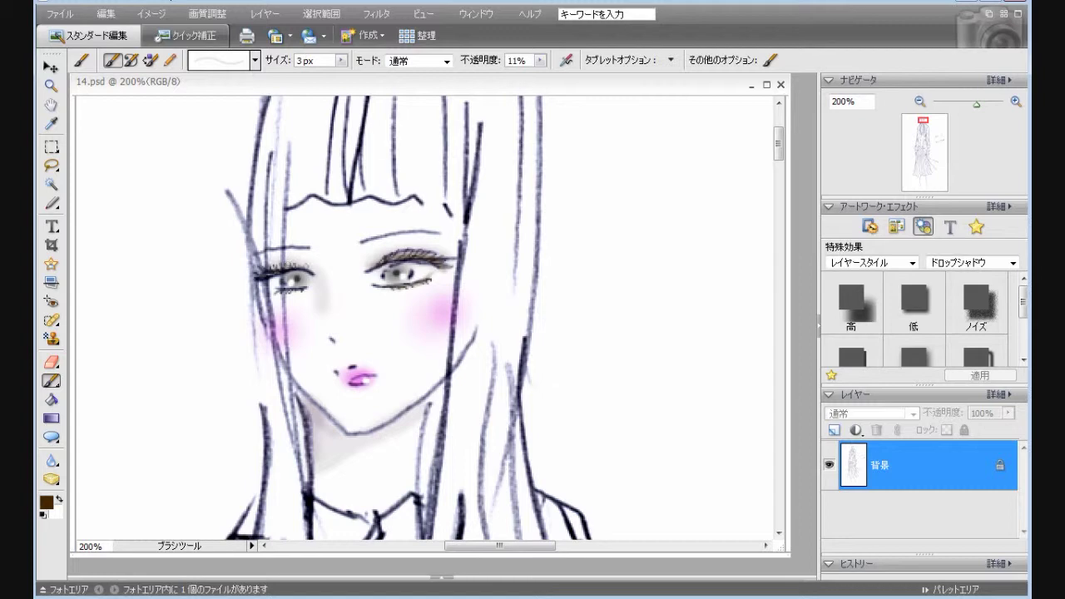
{"action": "left_click_drag", "start_coordinate": [308, 268], "coordinate": [315, 273]}
{"action": "left_click_drag", "start_coordinate": [273, 293], "coordinate": [303, 289]}
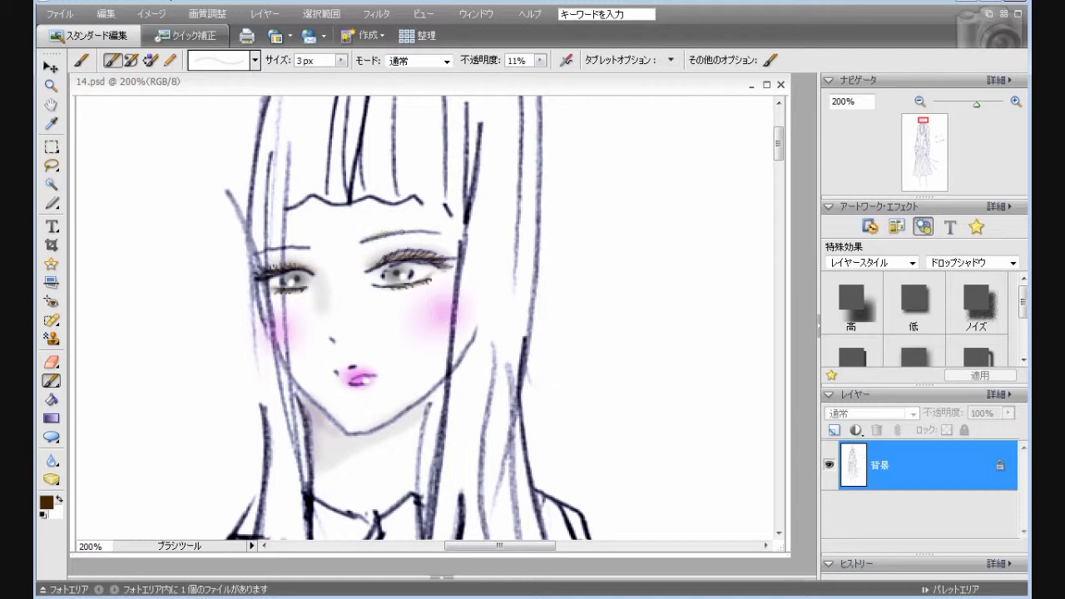
- Thicken both eyebrows with brown strokes of the 3 px brush
{"action": "mouse_move", "coordinate": [427, 232]}
{"action": "left_mouse_down"}
{"action": "mouse_move", "coordinate": [413, 228]}
{"action": "mouse_move", "coordinate": [441, 232]}
{"action": "left_mouse_up"}
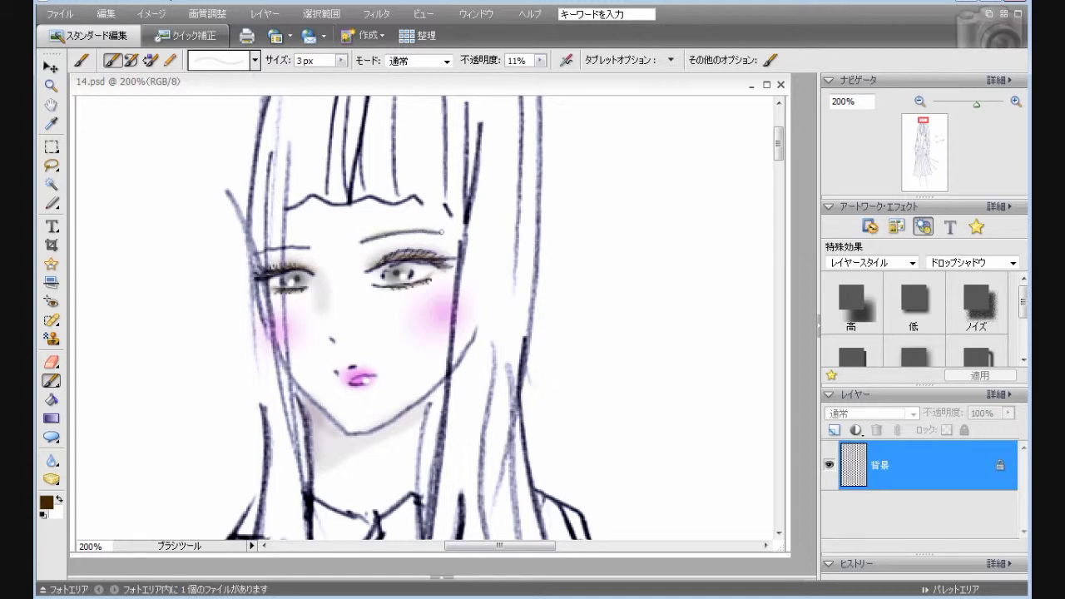
{"action": "left_click_drag", "start_coordinate": [308, 248], "coordinate": [294, 249]}
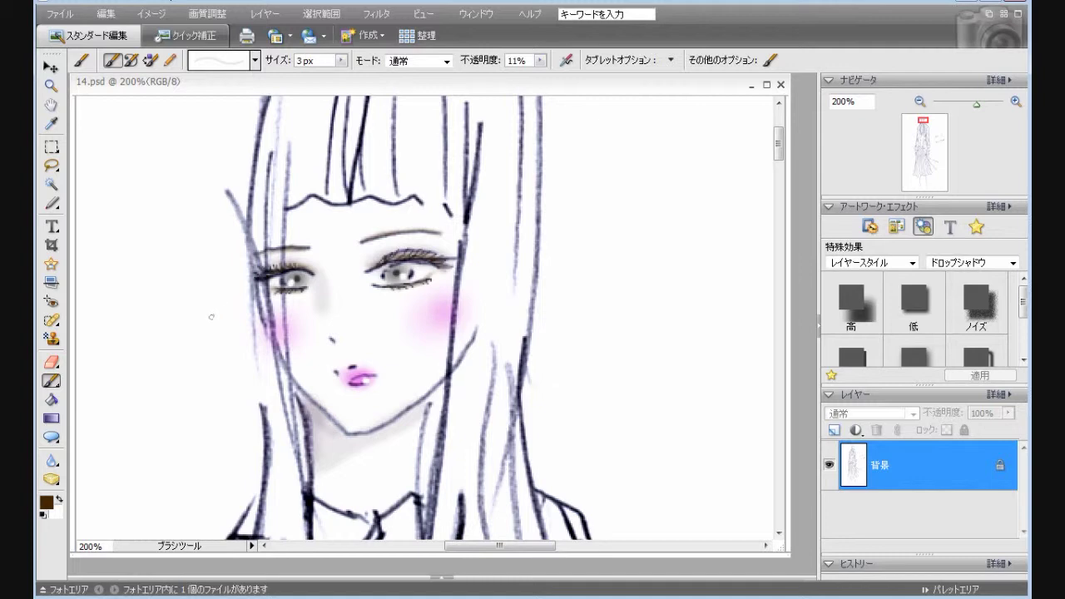
- Paint light green eyeshadow above and below both eyes with the soft 13 px brush at 11% opacity
{"action": "left_click", "coordinate": [47, 502]}
{"action": "left_click_drag", "start_coordinate": [510, 345], "coordinate": [510, 277]}
{"action": "left_click_drag", "start_coordinate": [419, 238], "coordinate": [377, 184]}
{"action": "left_click", "coordinate": [630, 123]}
{"action": "left_click", "coordinate": [255, 60]}
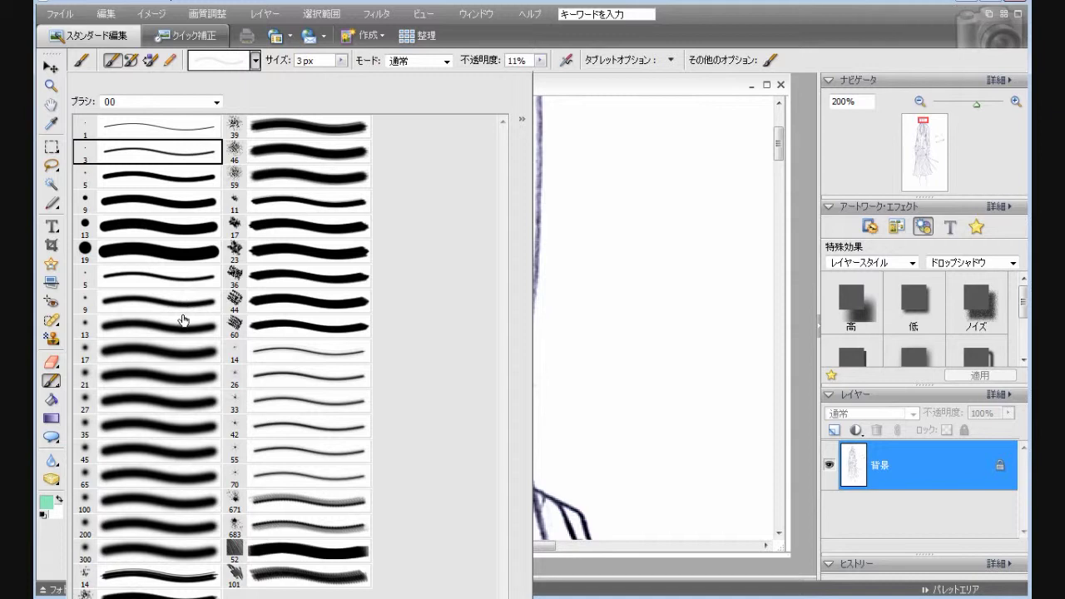
{"action": "left_click", "coordinate": [167, 326]}
{"action": "left_click", "coordinate": [593, 90]}
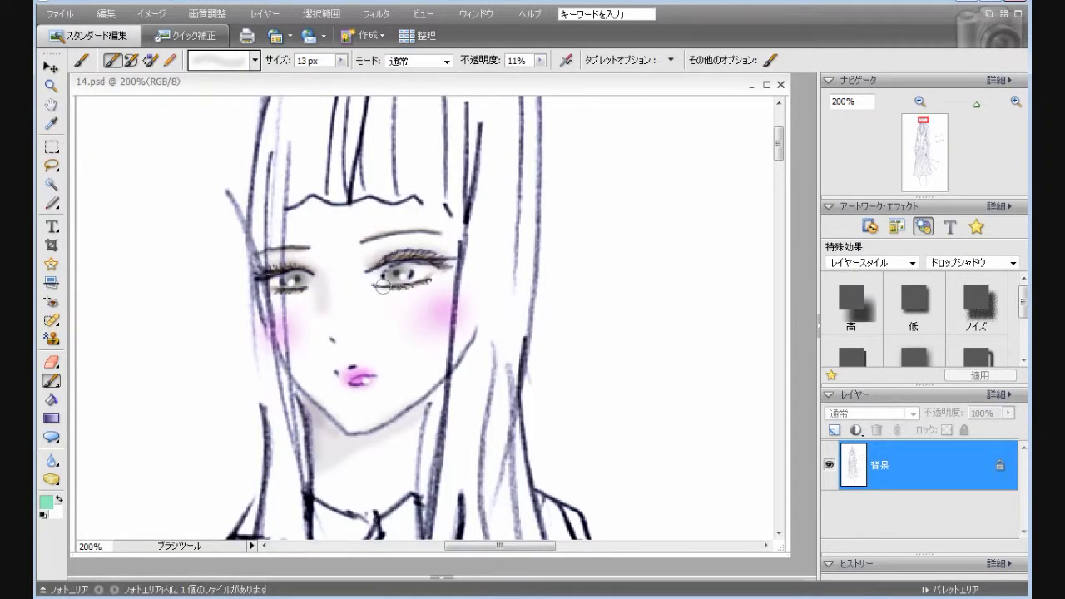
{"action": "left_click_drag", "start_coordinate": [398, 290], "coordinate": [434, 281]}
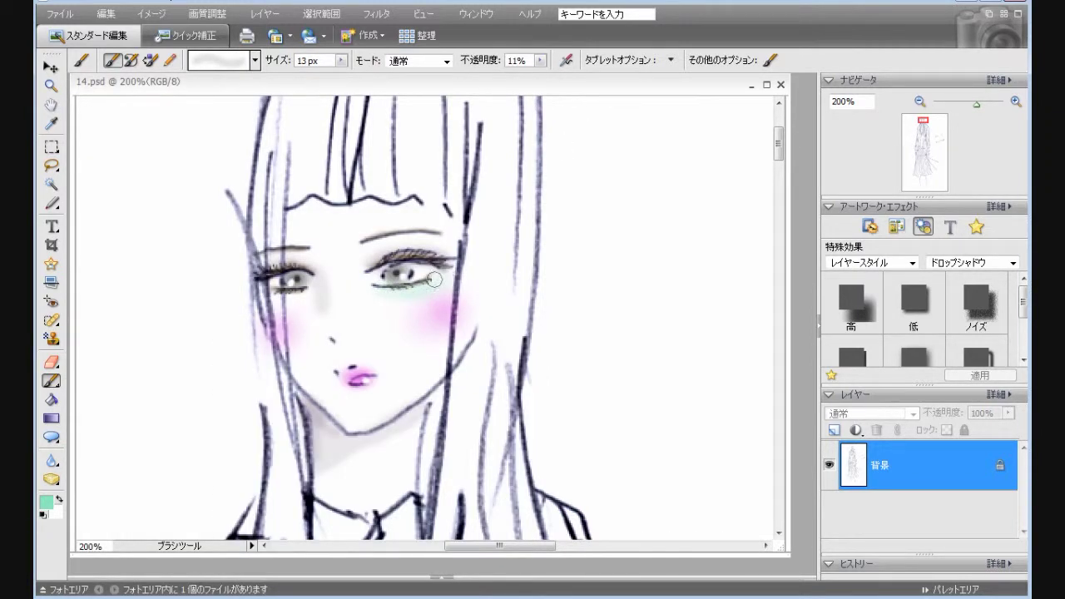
{"action": "mouse_move", "coordinate": [292, 293]}
{"action": "left_mouse_down"}
{"action": "mouse_move", "coordinate": [272, 294]}
{"action": "mouse_move", "coordinate": [326, 291]}
{"action": "left_mouse_up"}
{"action": "left_click_drag", "start_coordinate": [444, 252], "coordinate": [409, 251]}
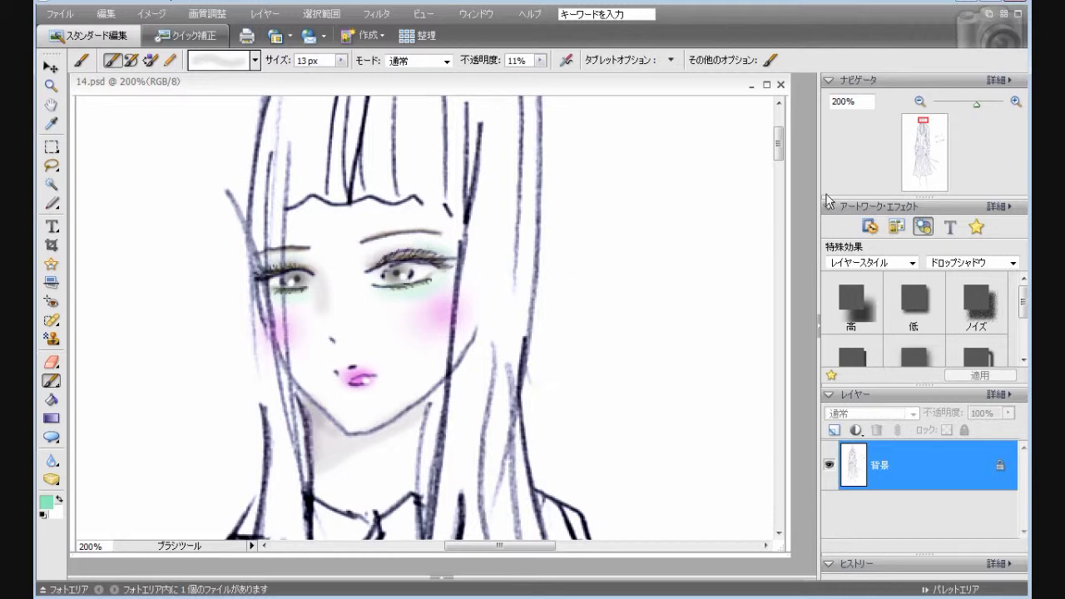
- Set the foreground colour to a dark, saturated green
{"action": "left_click", "coordinate": [919, 101]}
{"action": "left_click", "coordinate": [919, 101]}
{"action": "left_click", "coordinate": [1014, 102]}
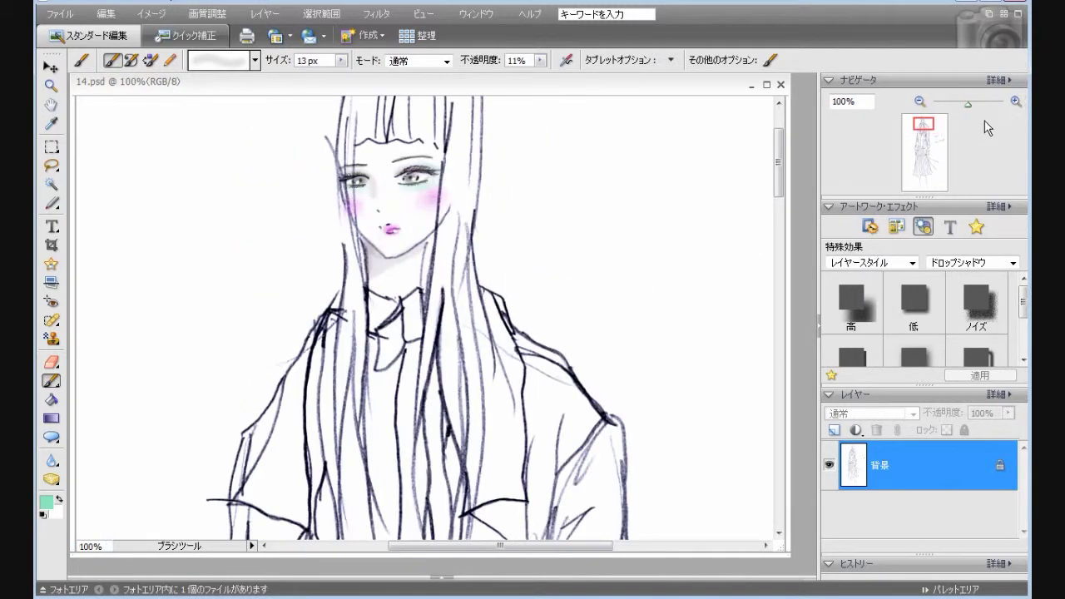
{"action": "left_click_drag", "start_coordinate": [780, 193], "coordinate": [781, 176]}
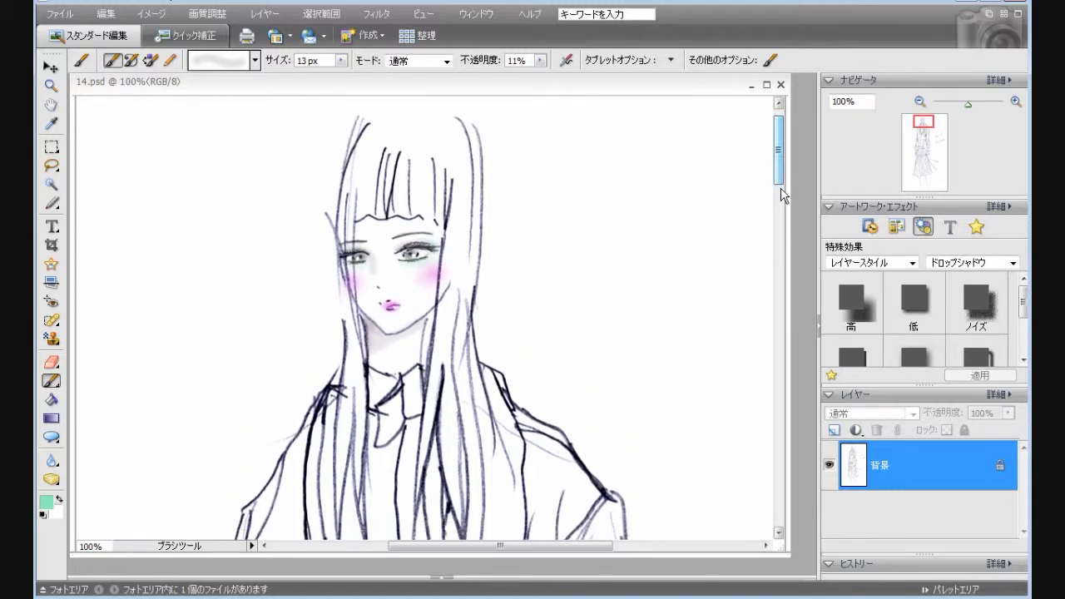
{"action": "left_click", "coordinate": [47, 502]}
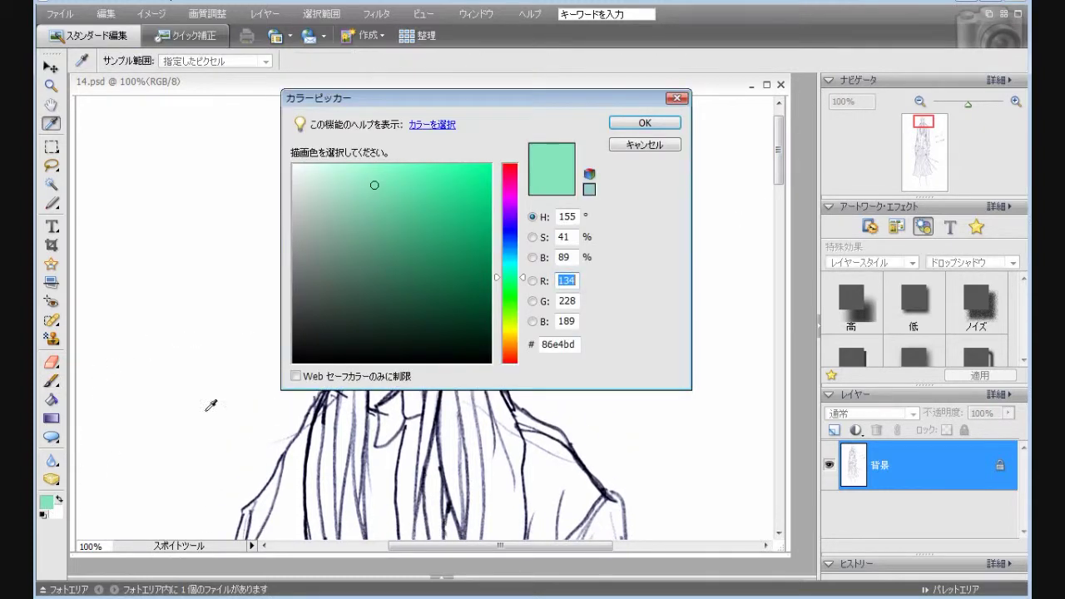
{"action": "left_click", "coordinate": [475, 286]}
{"action": "left_click", "coordinate": [645, 122]}
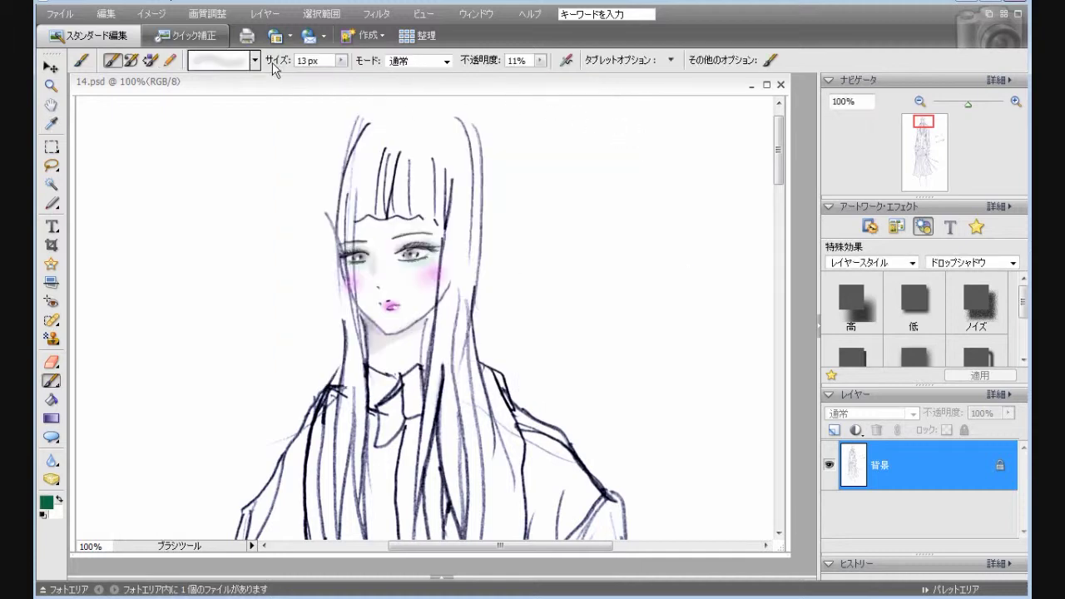
- Paint a small dark green dot beneath each eye with the 3 px brush at 62% opacity
{"action": "left_click", "coordinate": [255, 60]}
{"action": "left_click", "coordinate": [214, 150]}
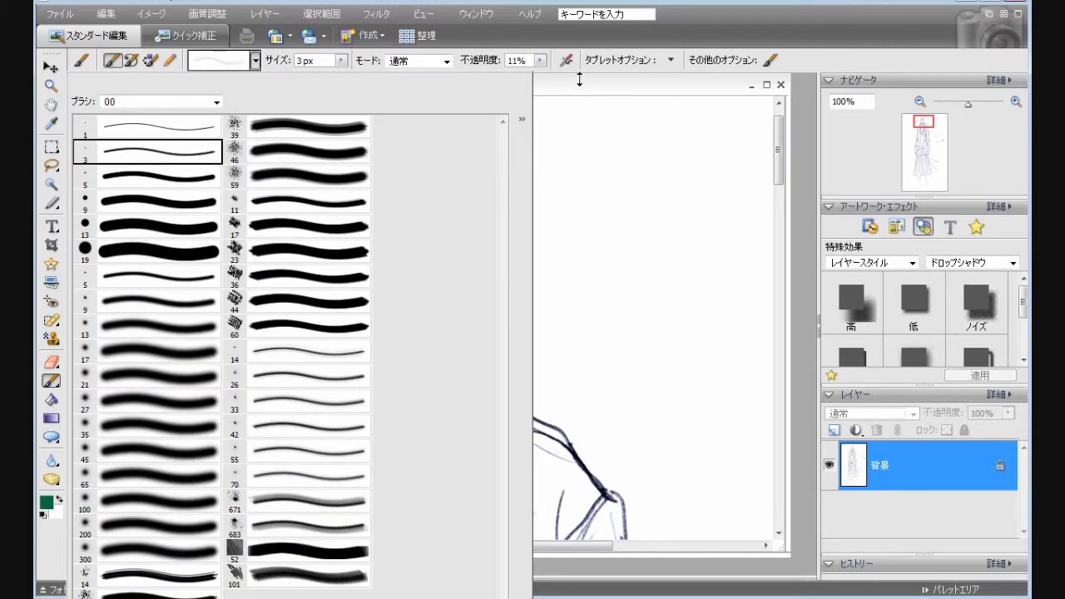
{"action": "left_click_drag", "start_coordinate": [540, 60], "coordinate": [580, 75]}
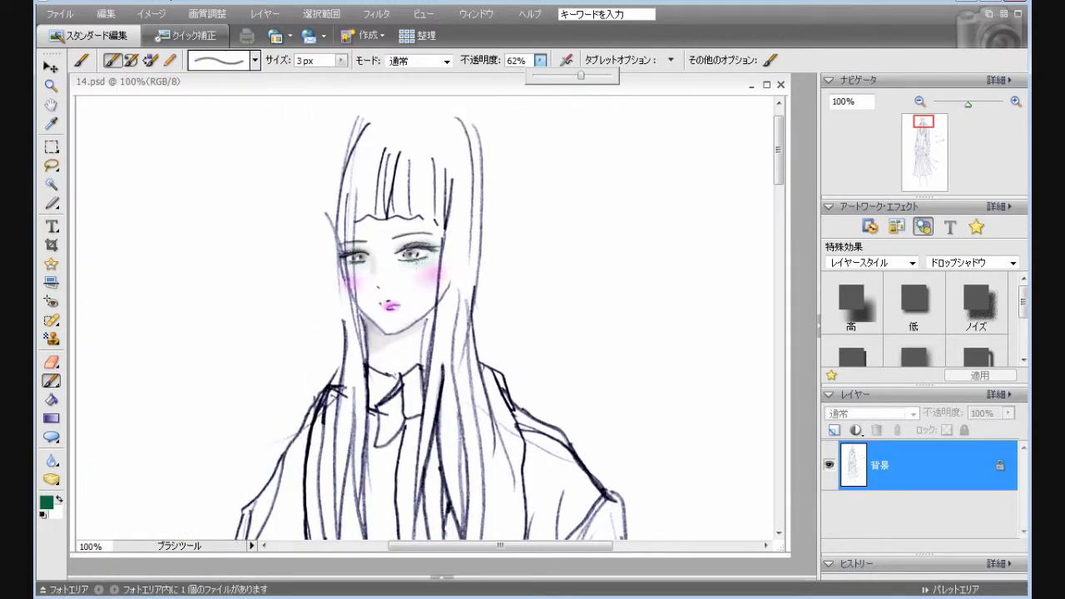
{"action": "left_click", "coordinate": [1016, 101]}
{"action": "left_click", "coordinate": [1016, 100]}
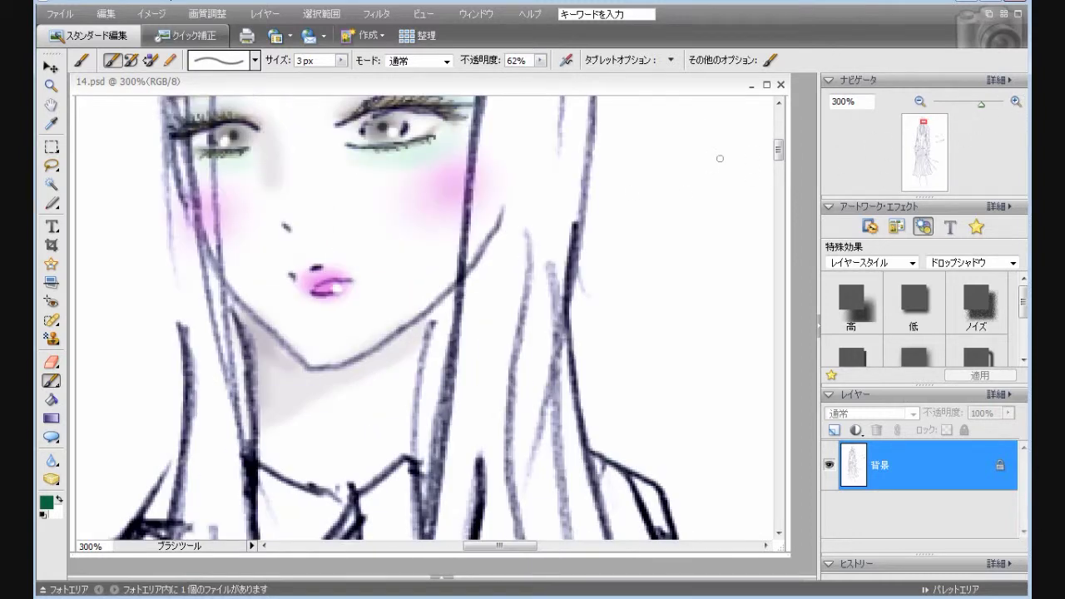
{"action": "left_click_drag", "start_coordinate": [778, 151], "coordinate": [777, 137]}
{"action": "left_click", "coordinate": [919, 100]}
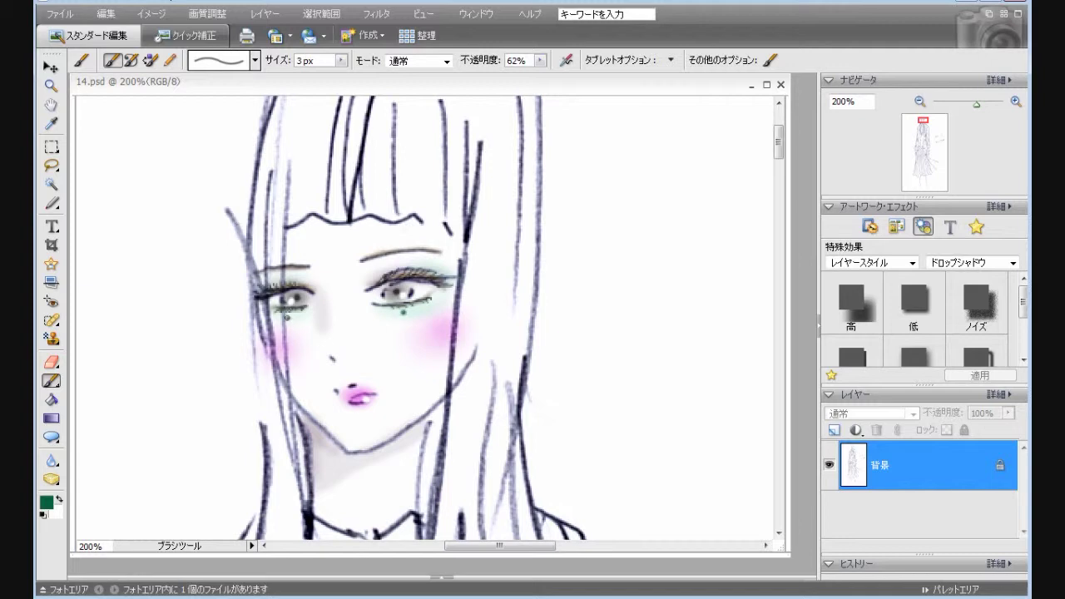
- Add a new layer above the background and set the foreground colour to golden brown #ac8d39
{"action": "left_click", "coordinate": [919, 100]}
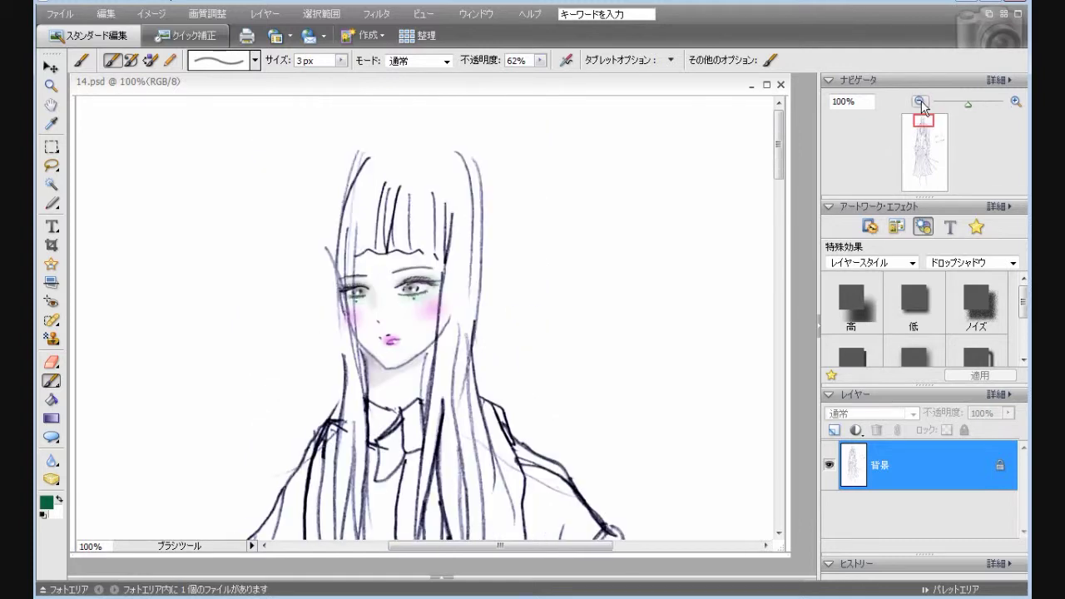
{"action": "left_click", "coordinate": [919, 101]}
{"action": "left_click", "coordinate": [919, 101]}
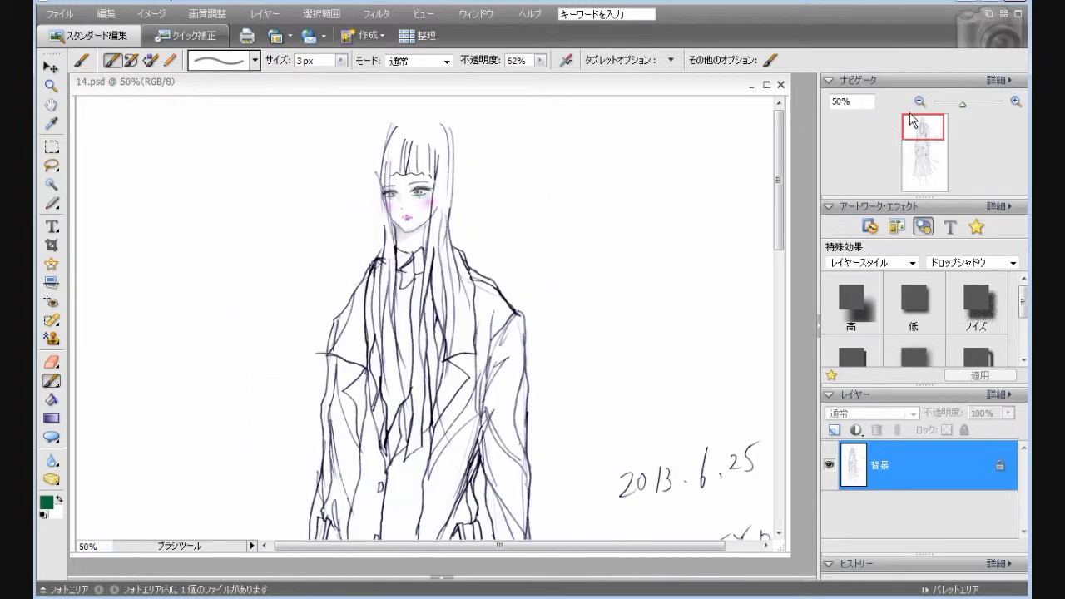
{"action": "left_click", "coordinate": [834, 430]}
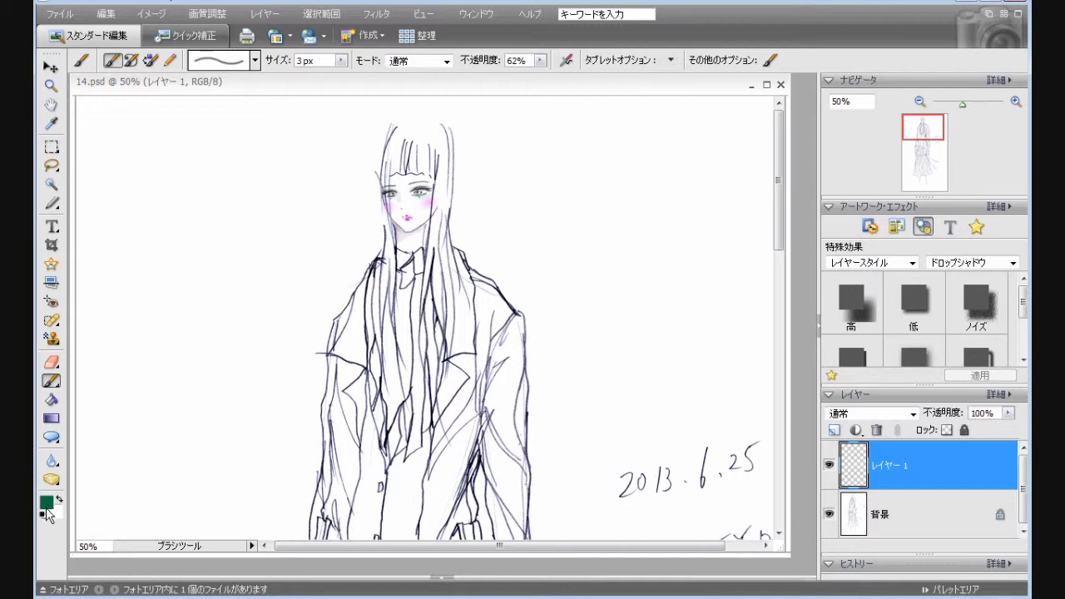
{"action": "left_click", "coordinate": [47, 502]}
{"action": "left_click", "coordinate": [512, 341]}
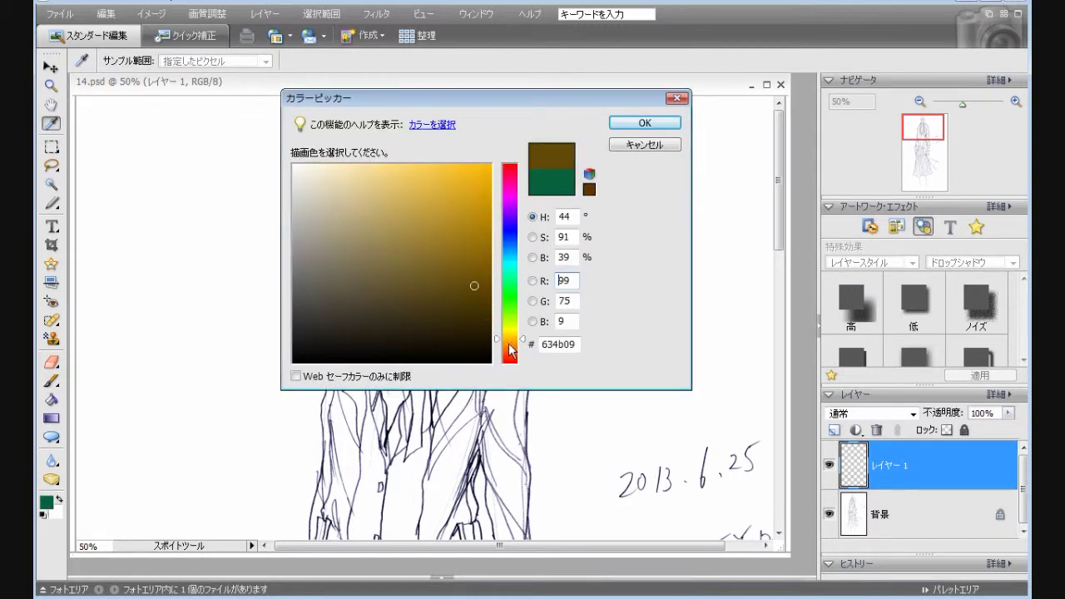
{"action": "mouse_move", "coordinate": [435, 223]}
{"action": "left_mouse_down"}
{"action": "mouse_move", "coordinate": [421, 234]}
{"action": "mouse_move", "coordinate": [447, 212]}
{"action": "mouse_move", "coordinate": [445, 238]}
{"action": "mouse_move", "coordinate": [457, 217]}
{"action": "mouse_move", "coordinate": [447, 242]}
{"action": "mouse_move", "coordinate": [435, 221]}
{"action": "mouse_move", "coordinate": [425, 229]}
{"action": "left_mouse_up"}
{"action": "left_click", "coordinate": [434, 236]}
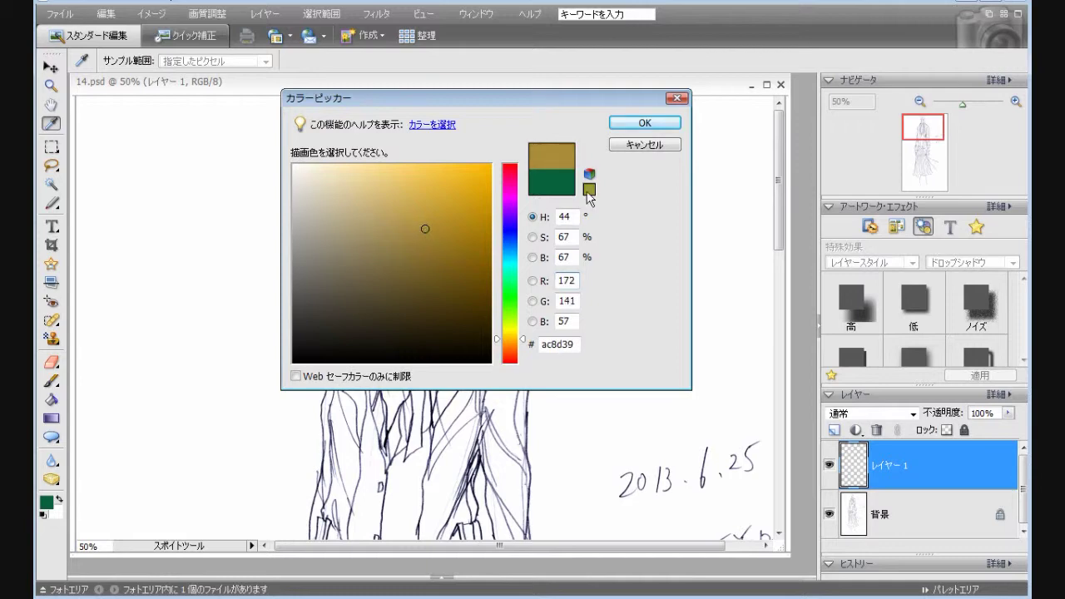
{"action": "left_click", "coordinate": [657, 122]}
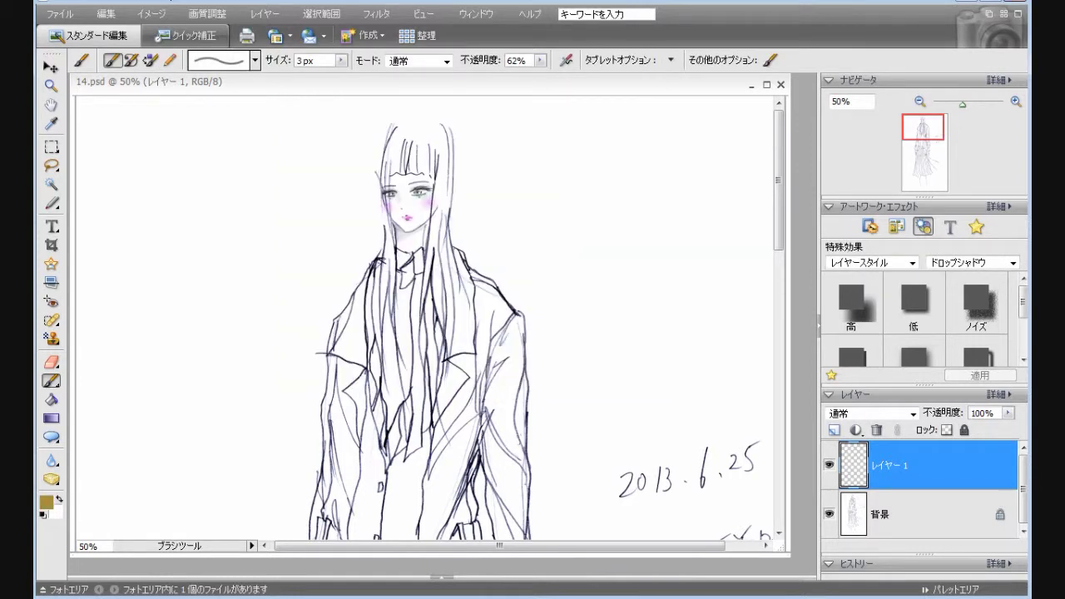
- Tint the hair strand along the left cheek with the soft 13 px brush at 8% opacity
{"action": "left_click", "coordinate": [255, 59]}
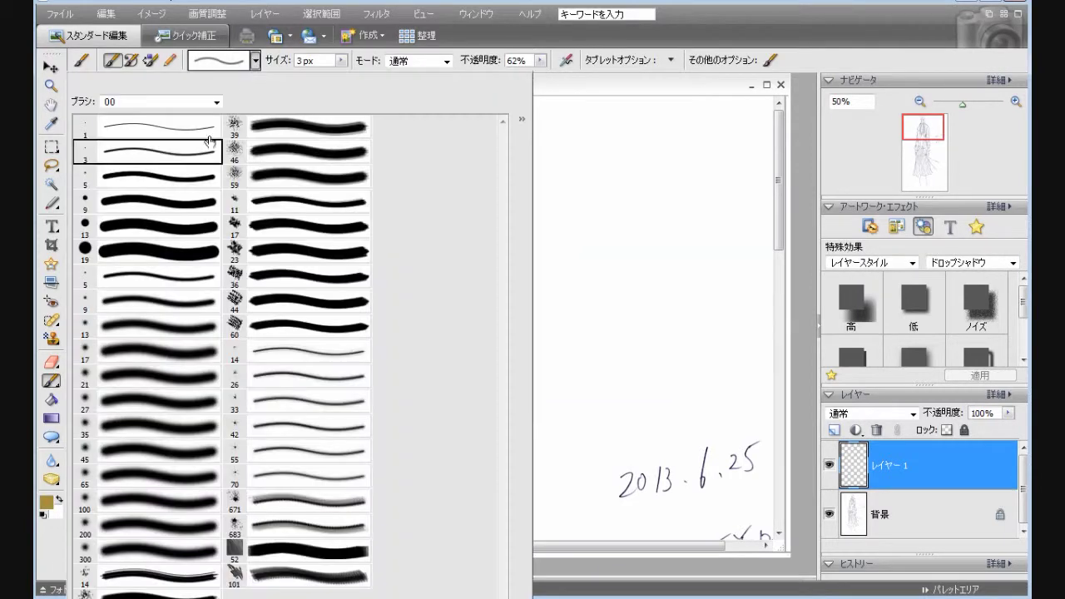
{"action": "left_click", "coordinate": [196, 323]}
{"action": "left_click", "coordinate": [1016, 101]}
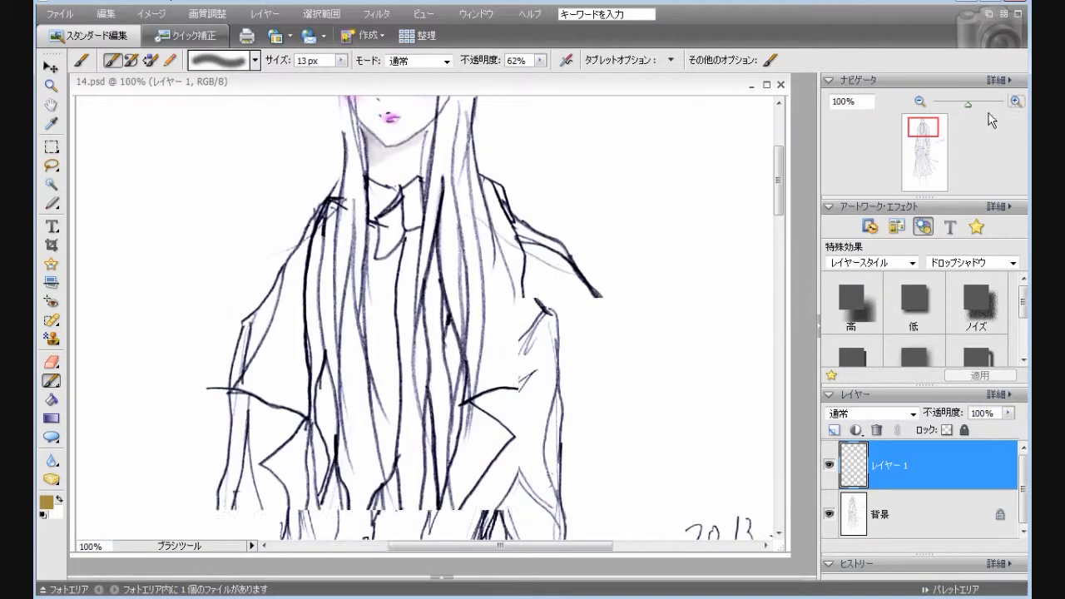
{"action": "left_click_drag", "start_coordinate": [923, 131], "coordinate": [923, 124]}
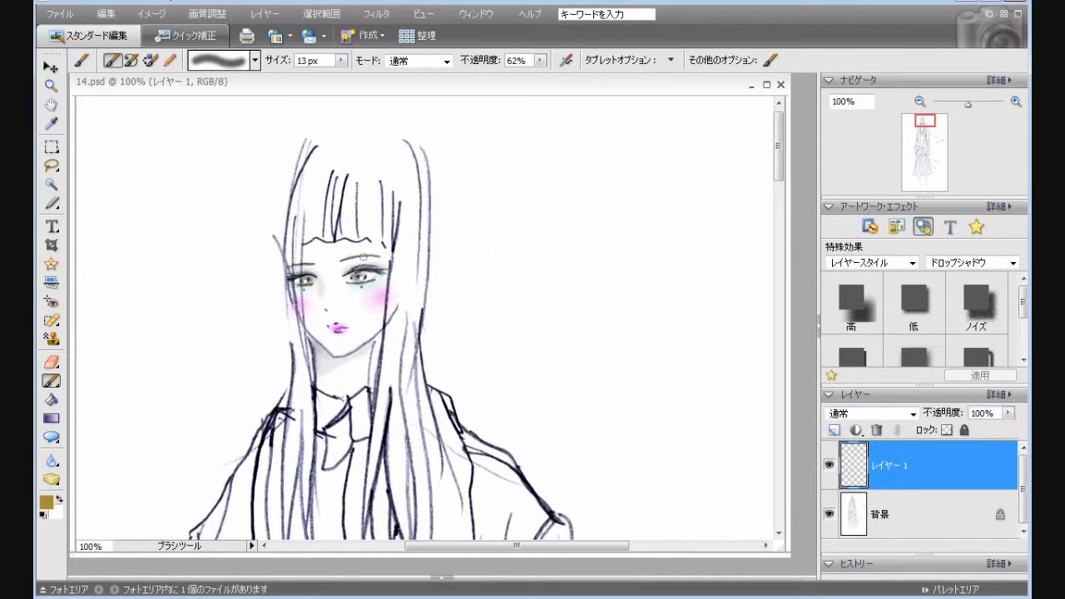
{"action": "left_click_drag", "start_coordinate": [542, 60], "coordinate": [504, 83]}
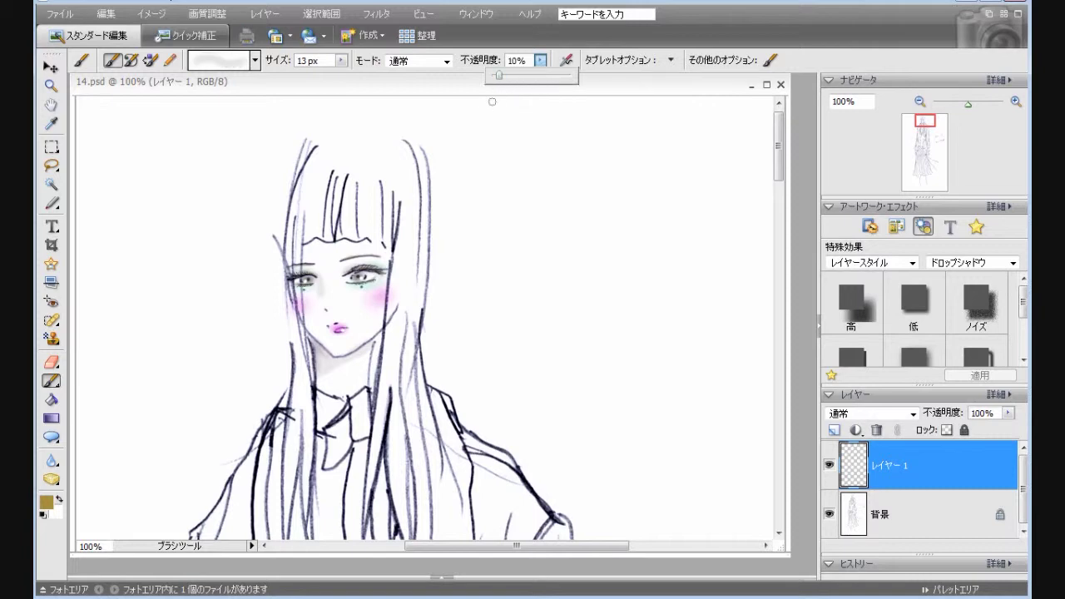
{"action": "left_click_drag", "start_coordinate": [499, 77], "coordinate": [501, 79]}
{"action": "left_click", "coordinate": [301, 236]}
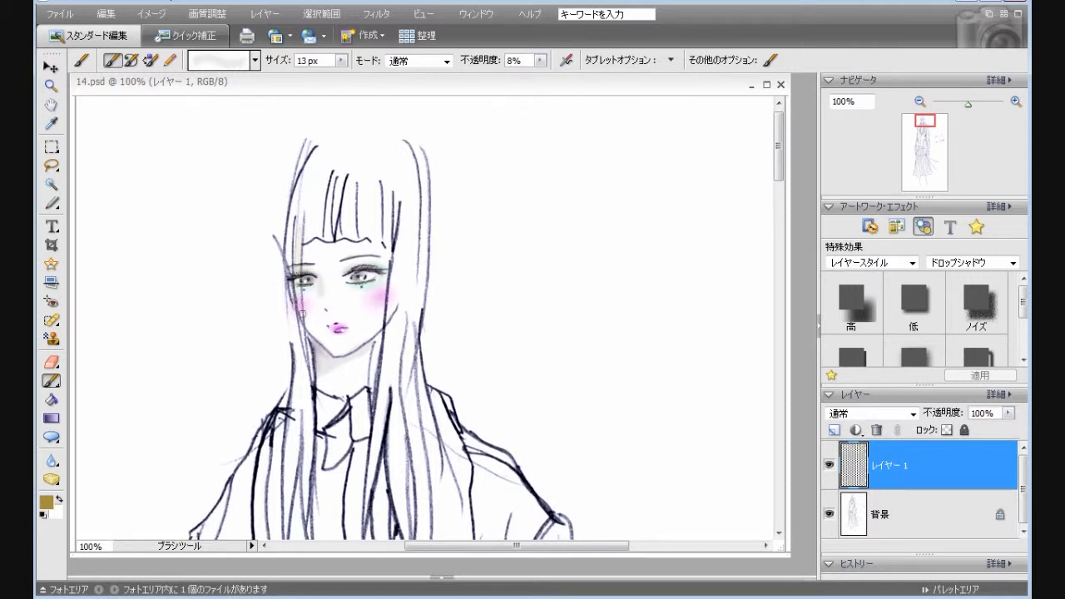
{"action": "left_click_drag", "start_coordinate": [298, 235], "coordinate": [310, 379]}
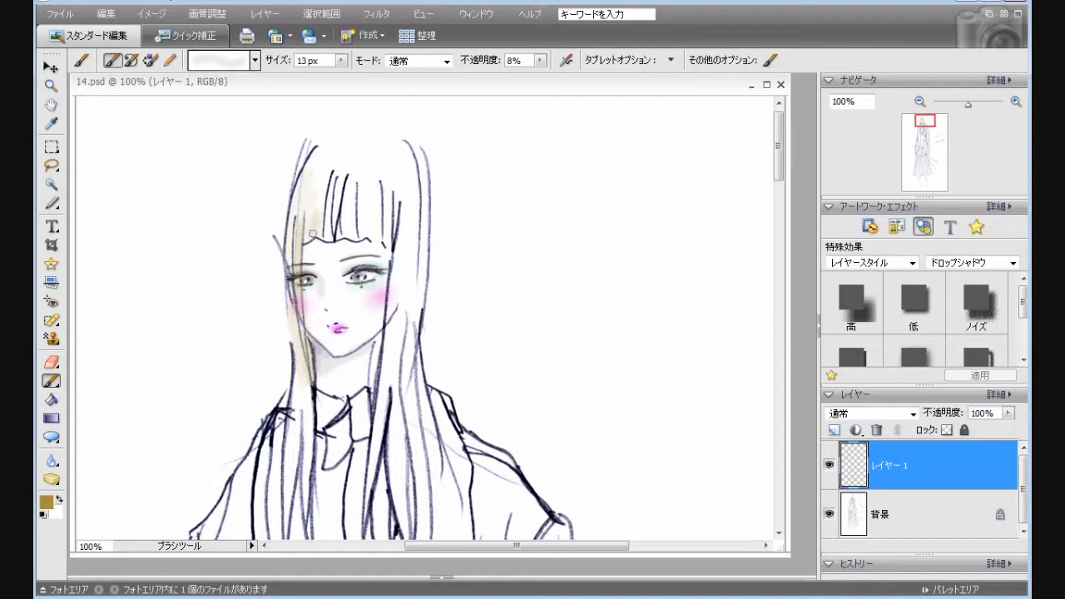
- Shade the fringe and the hair beside the right cheek with translucent golden brown strokes
{"action": "mouse_move", "coordinate": [328, 185]}
{"action": "left_mouse_down"}
{"action": "mouse_move", "coordinate": [325, 247]}
{"action": "mouse_move", "coordinate": [331, 185]}
{"action": "mouse_move", "coordinate": [326, 216]}
{"action": "mouse_move", "coordinate": [349, 182]}
{"action": "mouse_move", "coordinate": [349, 238]}
{"action": "left_mouse_up"}
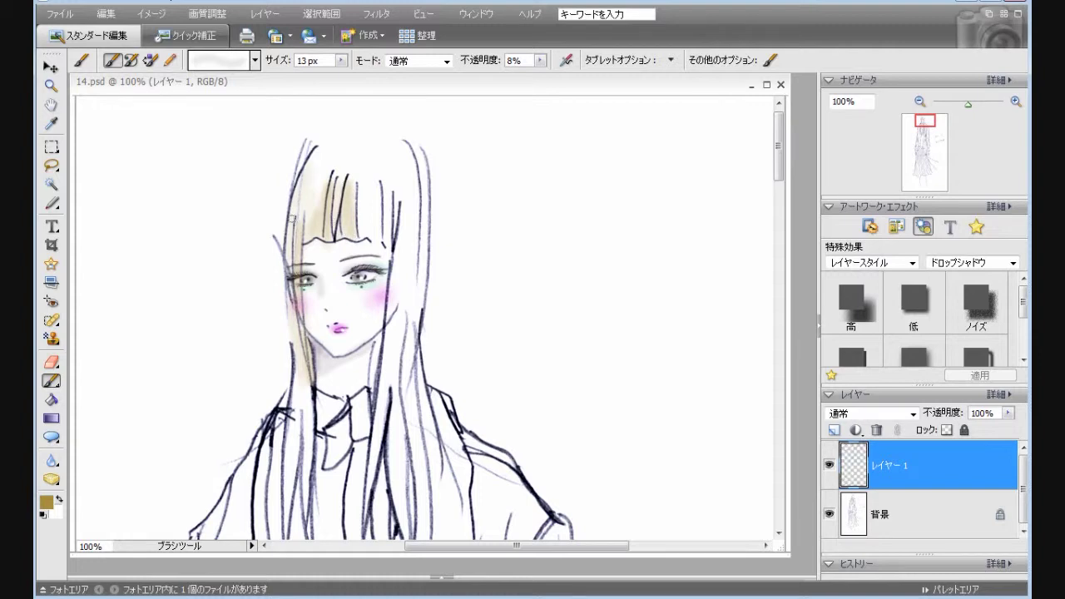
{"action": "left_click_drag", "start_coordinate": [367, 214], "coordinate": [375, 205]}
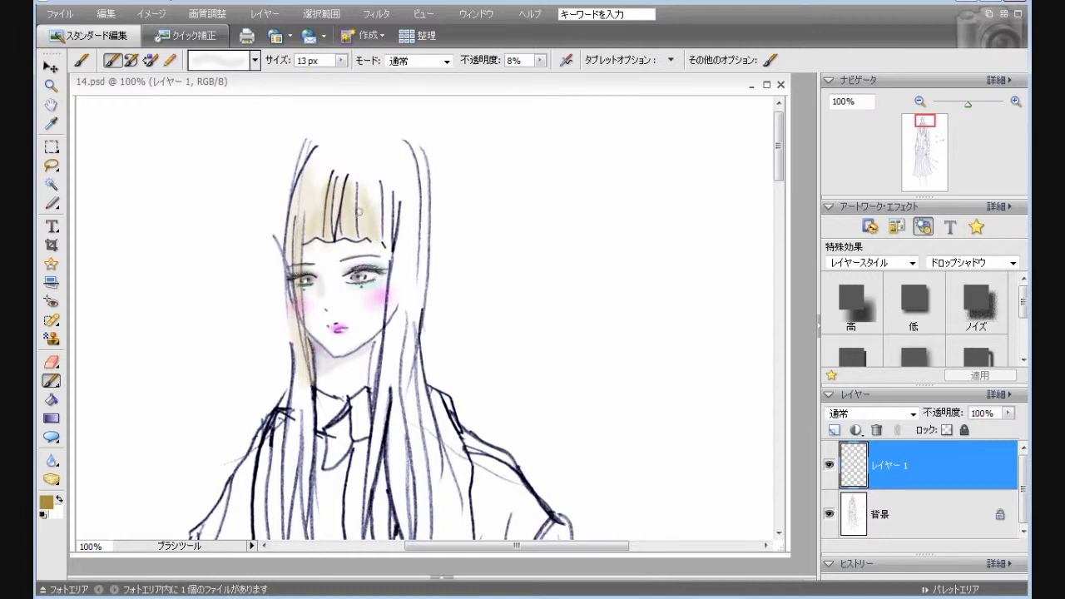
{"action": "left_click_drag", "start_coordinate": [358, 237], "coordinate": [358, 232]}
{"action": "left_click_drag", "start_coordinate": [389, 203], "coordinate": [391, 196]}
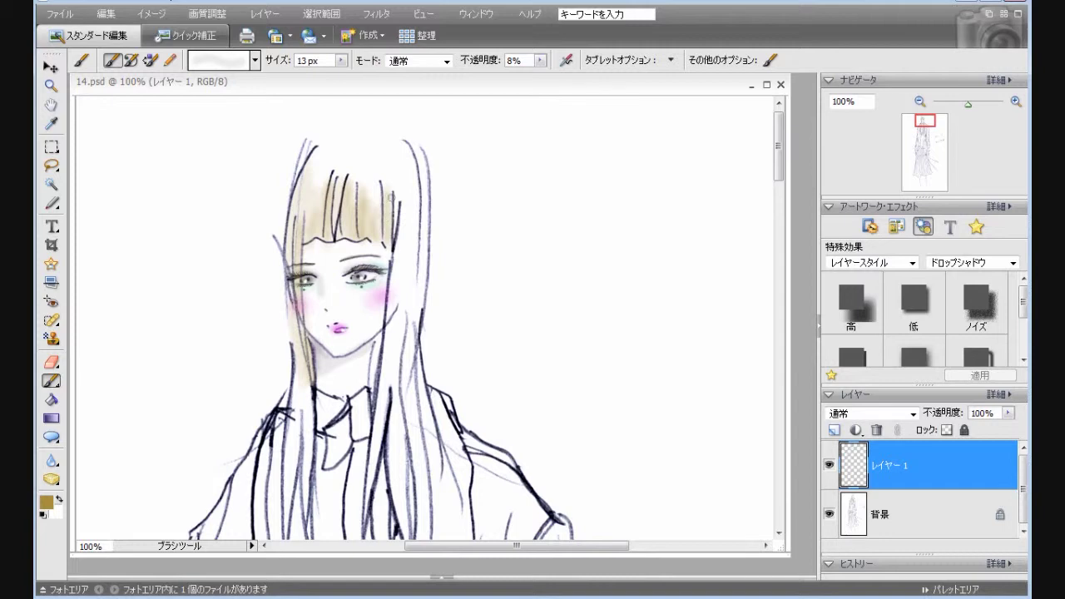
{"action": "left_click_drag", "start_coordinate": [392, 314], "coordinate": [391, 271]}
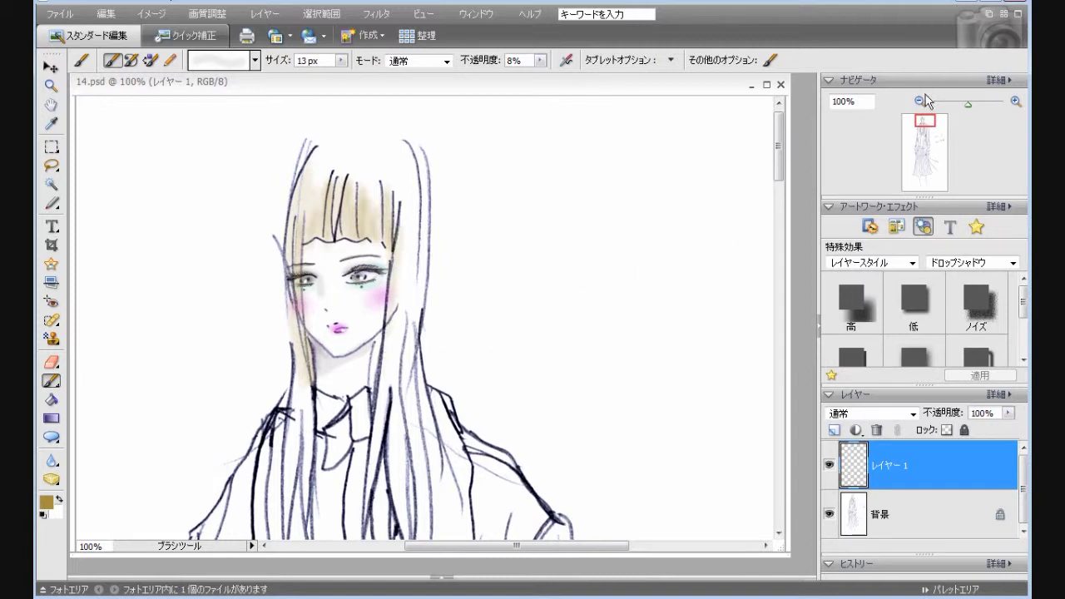
- Paint the long hair strands falling over the shoulders and chest golden brown
{"action": "left_click", "coordinate": [921, 99]}
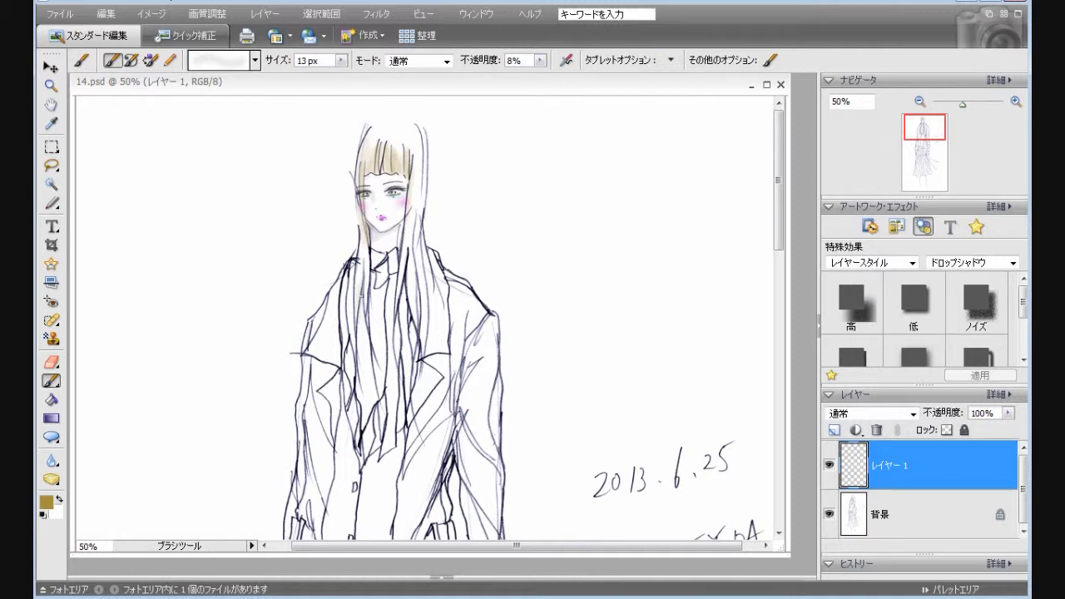
{"action": "left_click_drag", "start_coordinate": [359, 294], "coordinate": [358, 301]}
{"action": "left_click_drag", "start_coordinate": [353, 256], "coordinate": [357, 323]}
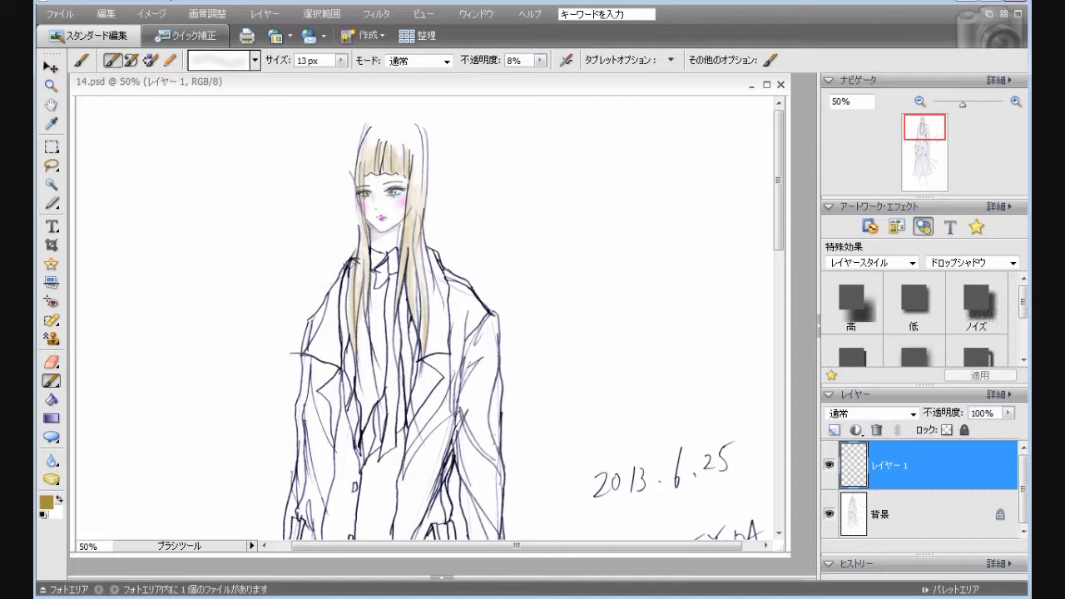
- Add another new layer for the clothes and activate the Paint Bucket tool with pattern fill
{"action": "key", "text": "ctrl+shift+alt+n"}
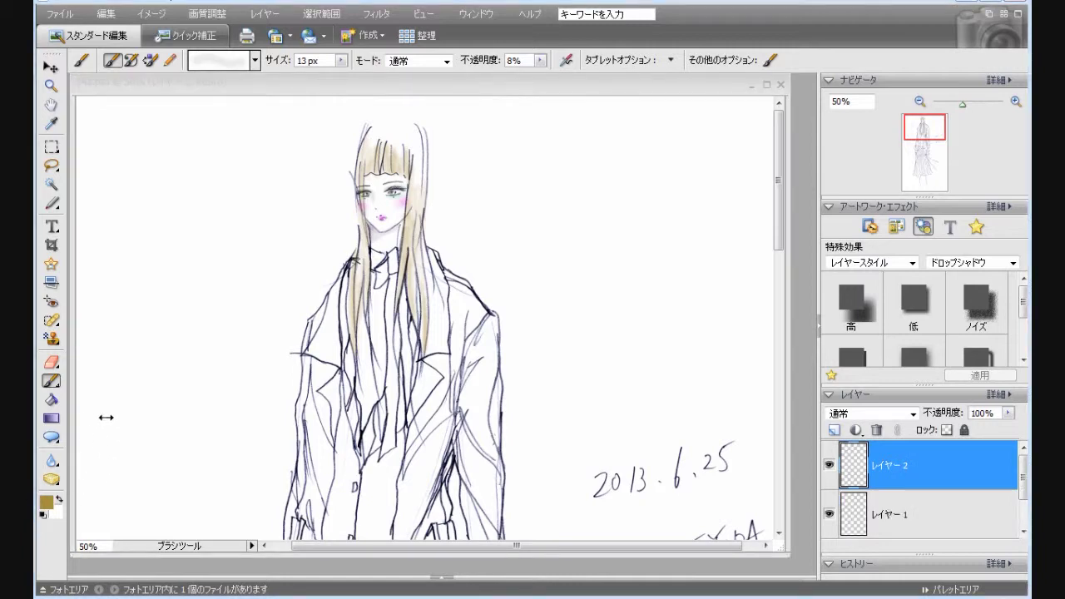
{"action": "left_click", "coordinate": [51, 399]}
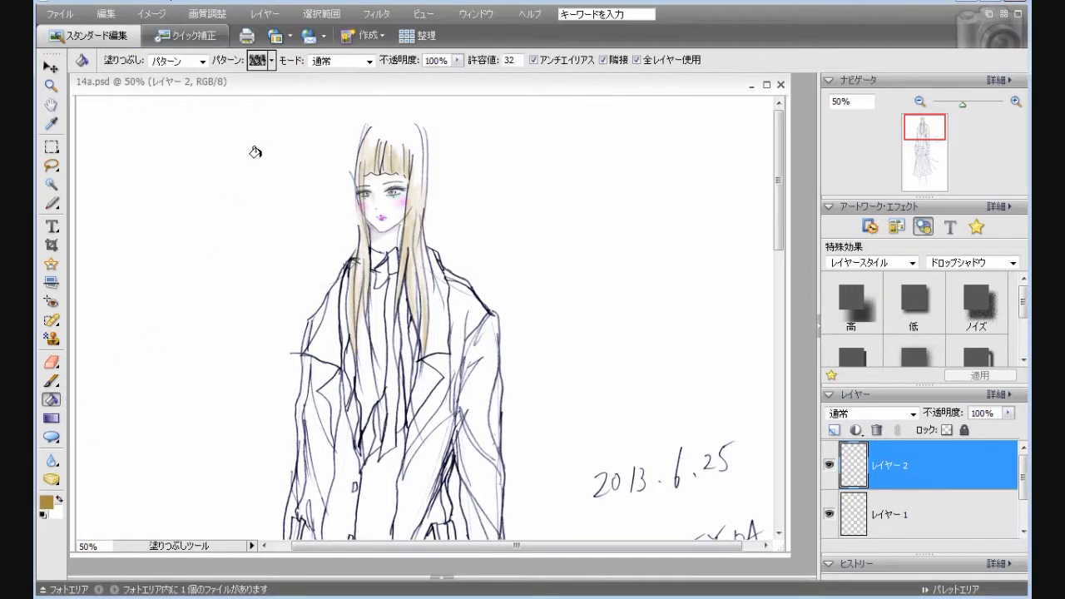
- Try filling the lower coat front with the pattern of dark and light grey dots on white, and undo the fill
{"action": "left_click", "coordinate": [271, 61]}
{"action": "left_click_drag", "start_coordinate": [423, 184], "coordinate": [412, 322]}
{"action": "left_click", "coordinate": [162, 376]}
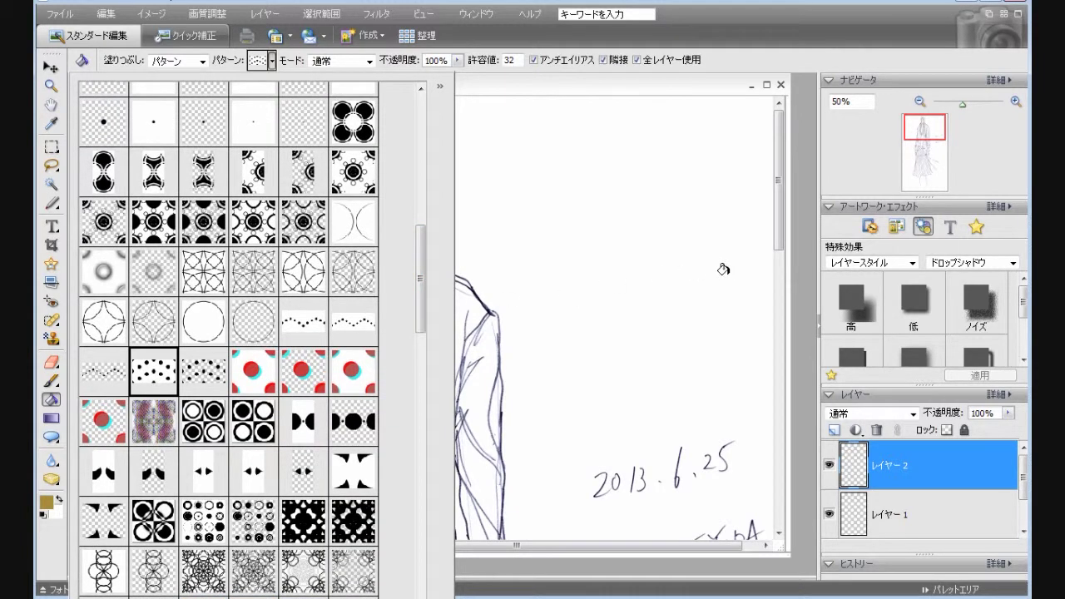
{"action": "left_click_drag", "start_coordinate": [423, 325], "coordinate": [426, 288]}
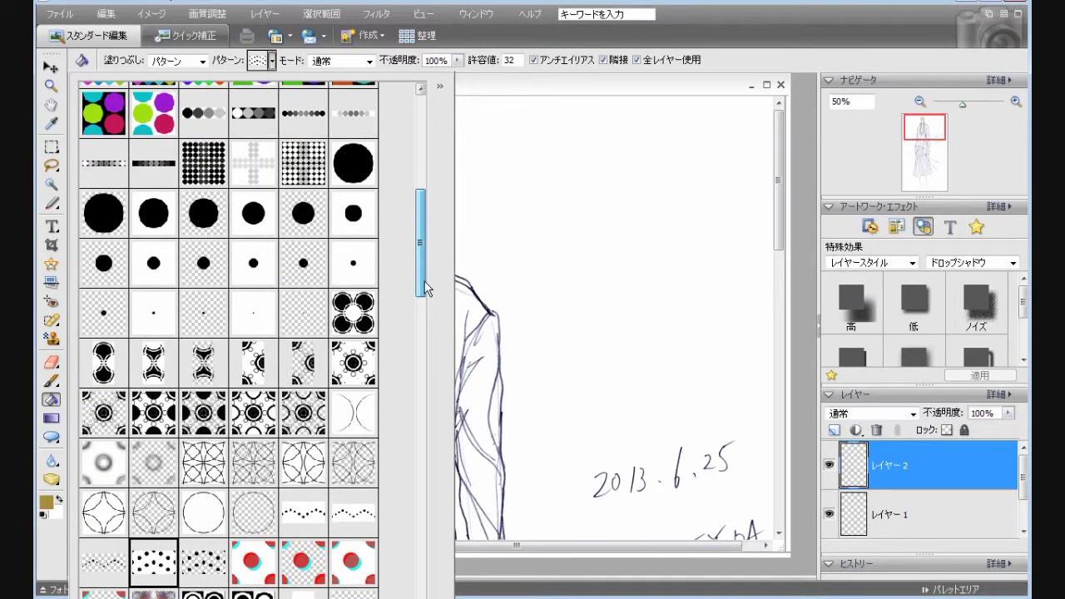
{"action": "left_click_drag", "start_coordinate": [426, 287], "coordinate": [426, 243]}
{"action": "left_click", "coordinate": [220, 241]}
{"action": "left_click_drag", "start_coordinate": [781, 237], "coordinate": [781, 286]}
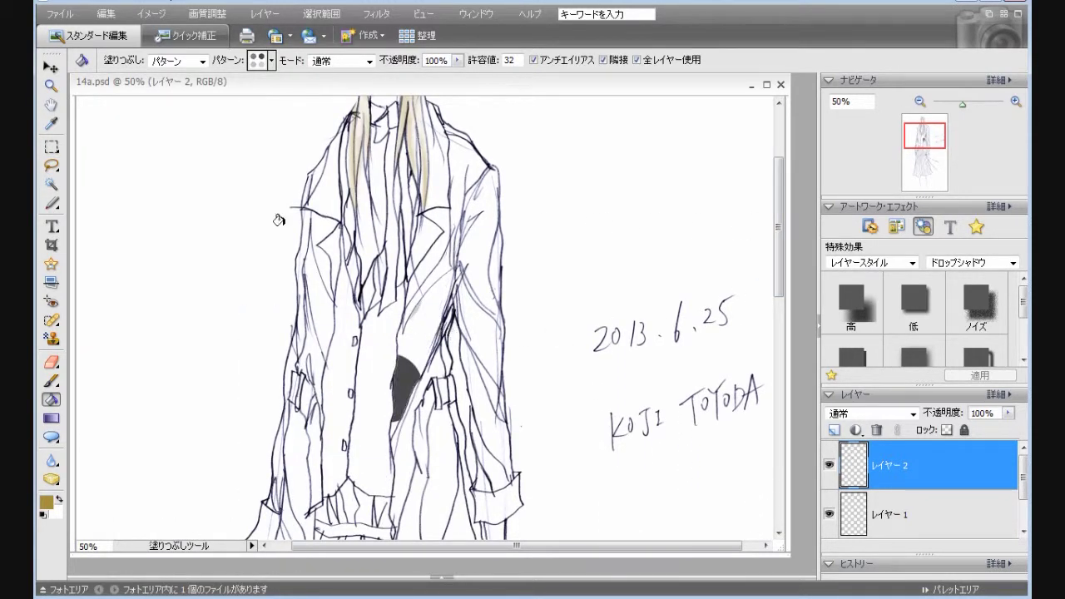
{"action": "left_click", "coordinate": [106, 14]}
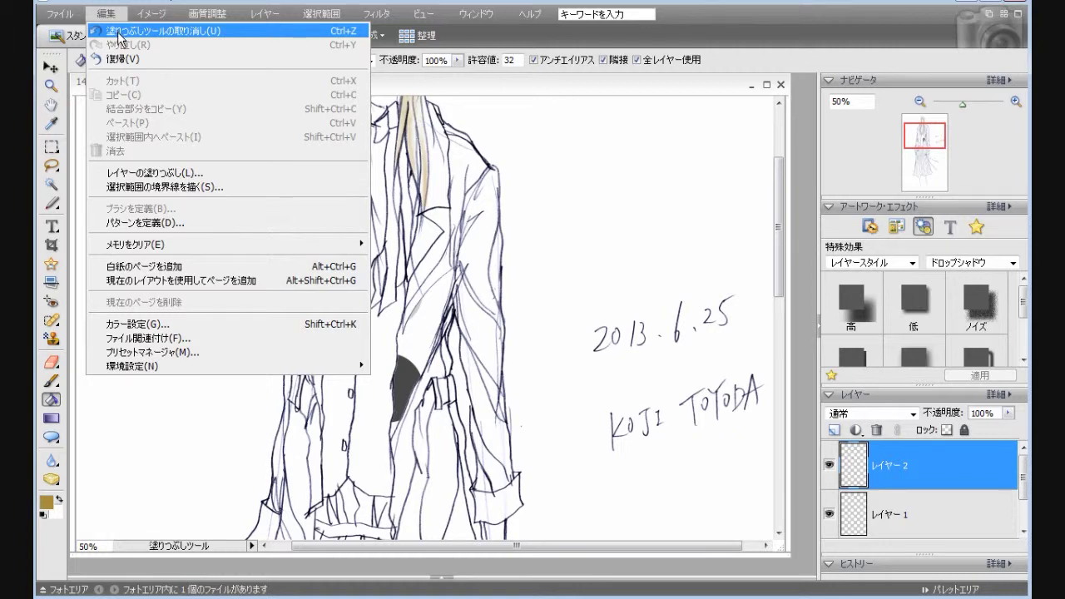
{"action": "left_click", "coordinate": [119, 34]}
- Try filling the upper part of the right-hand sleeve with the pale grey dot-row pattern, and undo the fill
{"action": "left_click", "coordinate": [271, 60]}
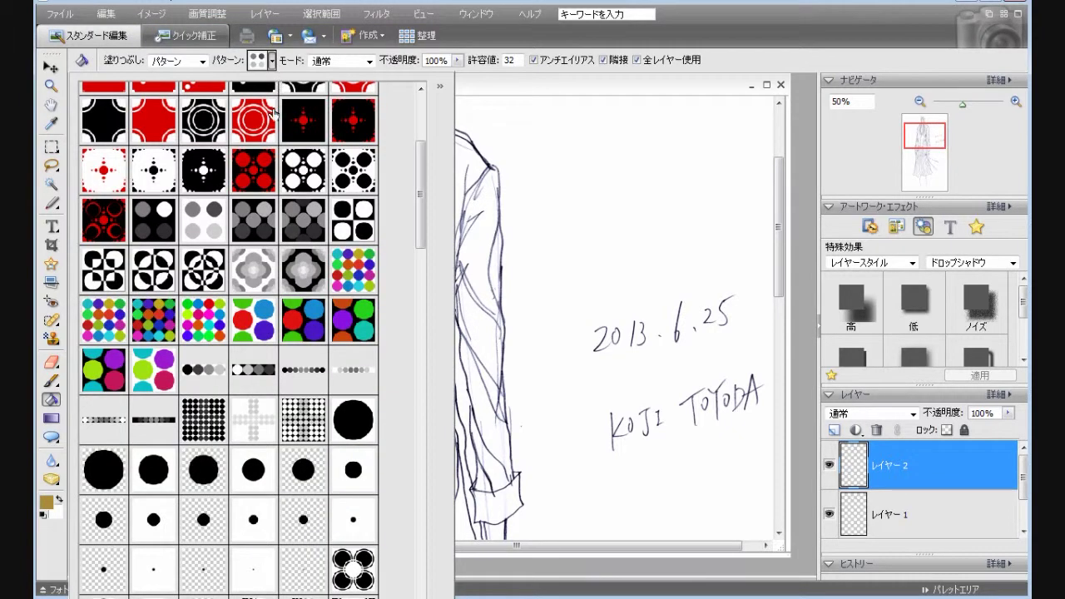
{"action": "left_click", "coordinate": [364, 381]}
{"action": "left_click", "coordinate": [477, 269]}
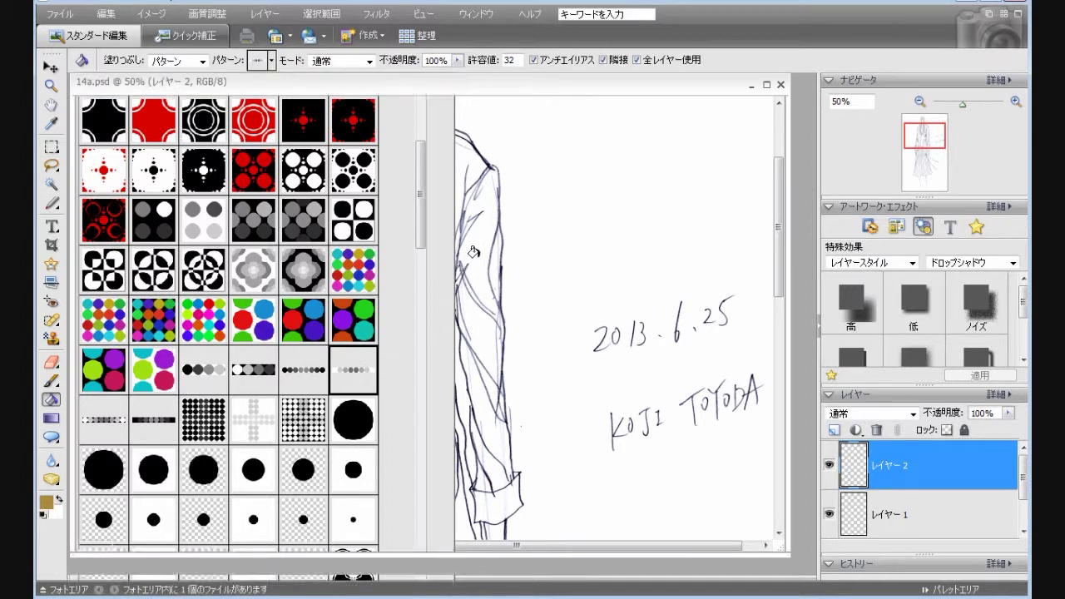
{"action": "left_click", "coordinate": [105, 13]}
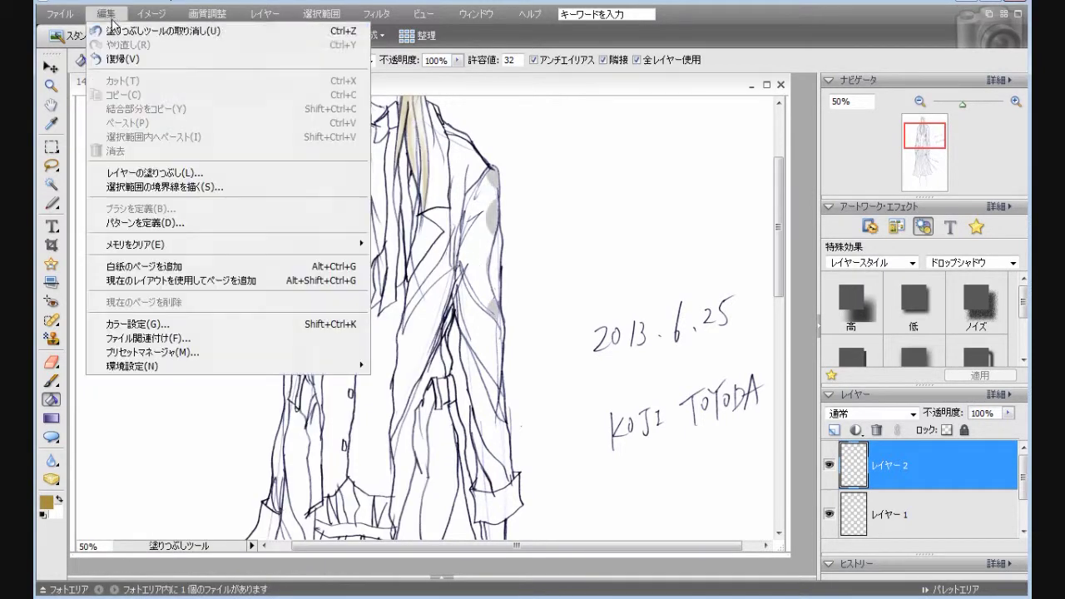
{"action": "left_click", "coordinate": [125, 25]}
- Choose the pattern of staggered black dots on white as the fill pattern
{"action": "left_click", "coordinate": [272, 60]}
{"action": "left_click_drag", "start_coordinate": [417, 233], "coordinate": [417, 286]}
{"action": "scroll", "coordinate": [408, 302], "scroll_direction": "down", "scroll_amount": 4}
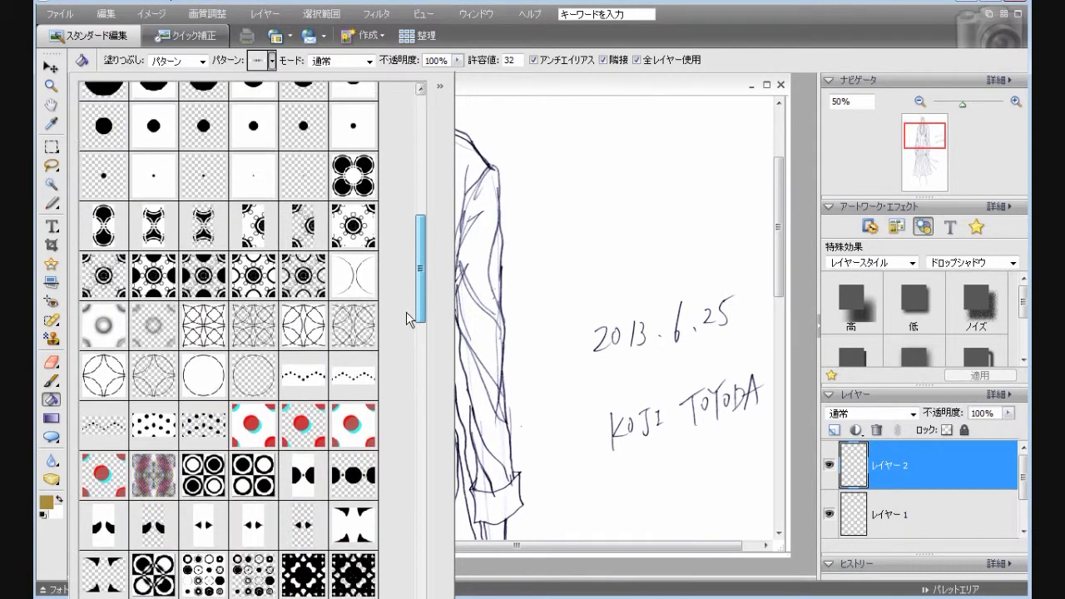
{"action": "left_click", "coordinate": [155, 430]}
- Try filling the upper part of the right-hand sleeve with black polka dots, and undo the fill
{"action": "left_click", "coordinate": [472, 249]}
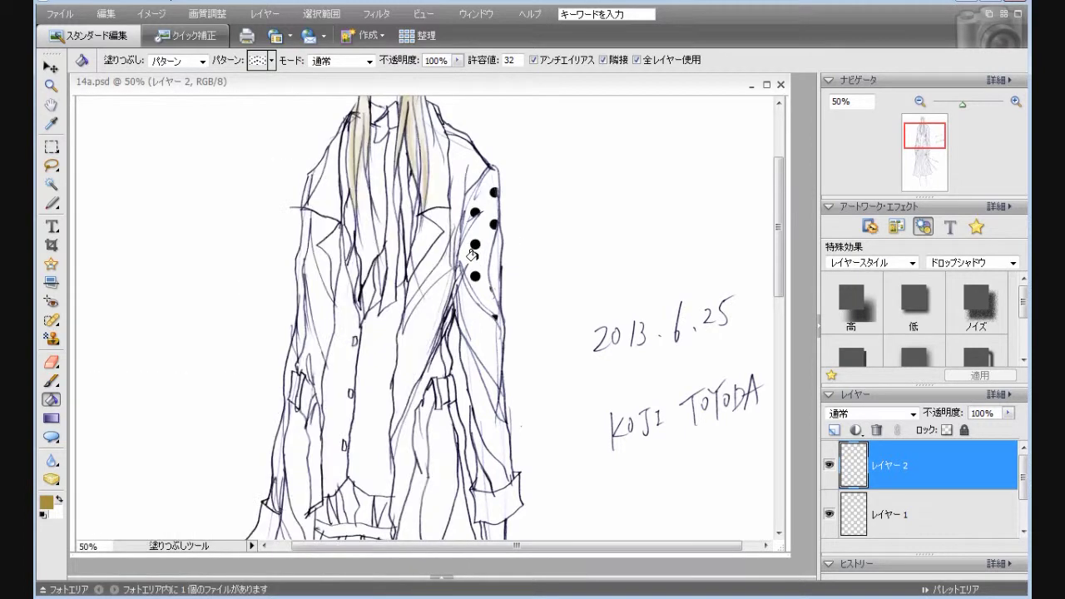
{"action": "left_click", "coordinate": [106, 13]}
{"action": "left_click", "coordinate": [116, 33]}
- Fill the narrow strip below the coat's left-hand lapel with the black polka dot pattern
{"action": "mouse_move", "coordinate": [780, 270]}
{"action": "left_mouse_down"}
{"action": "mouse_move", "coordinate": [774, 322]}
{"action": "mouse_move", "coordinate": [783, 279]}
{"action": "left_mouse_up"}
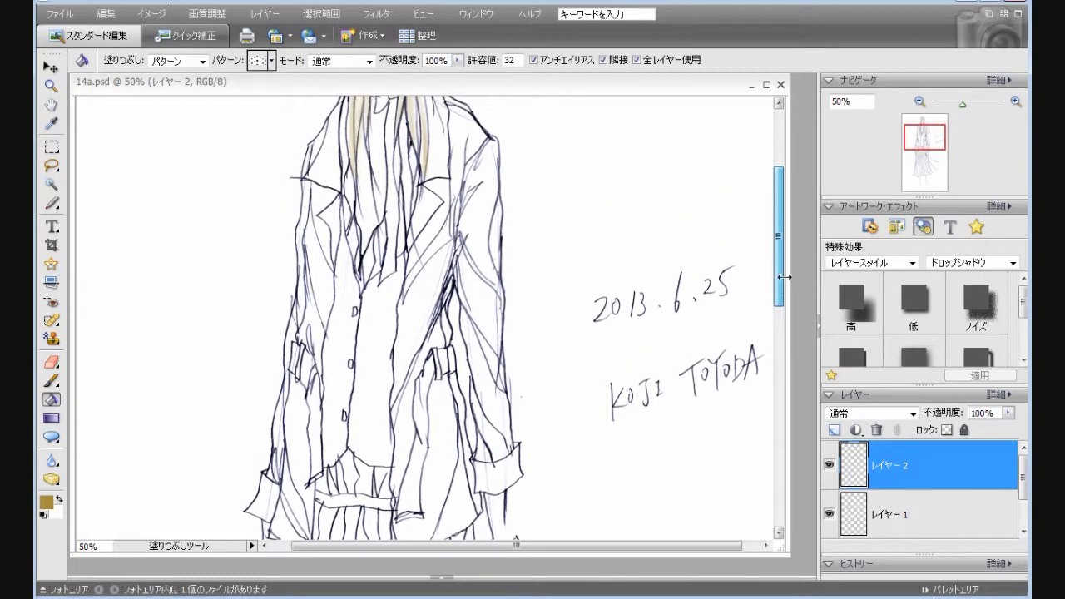
{"action": "left_click", "coordinate": [318, 247]}
{"action": "left_click", "coordinate": [319, 278]}
{"action": "left_click", "coordinate": [319, 310]}
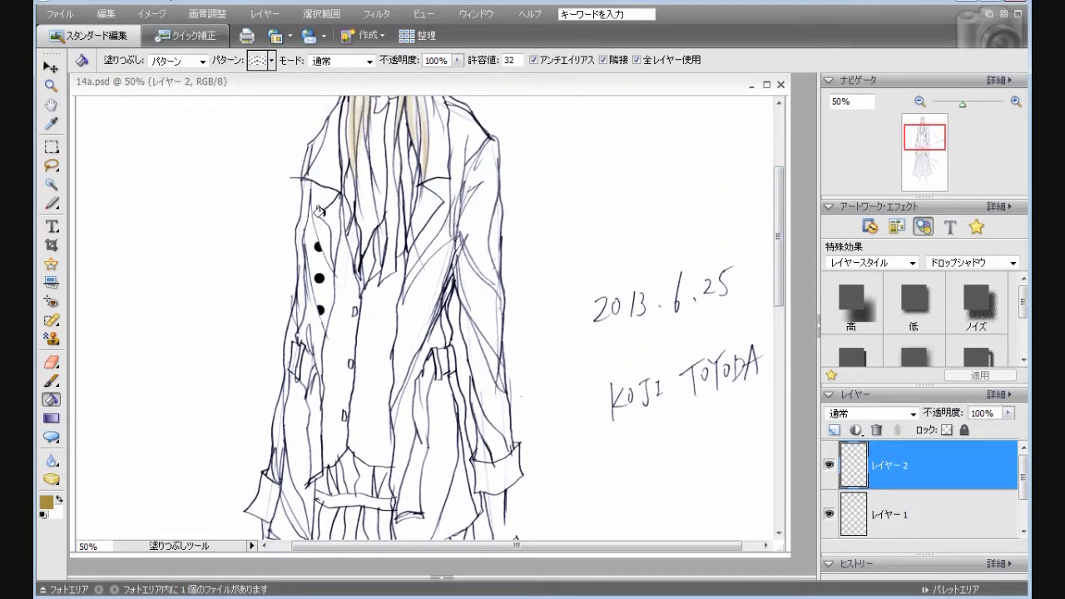
- Fill the coat's lower left-hand front strip and its hem corner with the black polka dot pattern
{"action": "left_click", "coordinate": [300, 385]}
{"action": "left_click", "coordinate": [300, 449]}
{"action": "left_click", "coordinate": [298, 480]}
{"action": "left_click", "coordinate": [300, 416]}
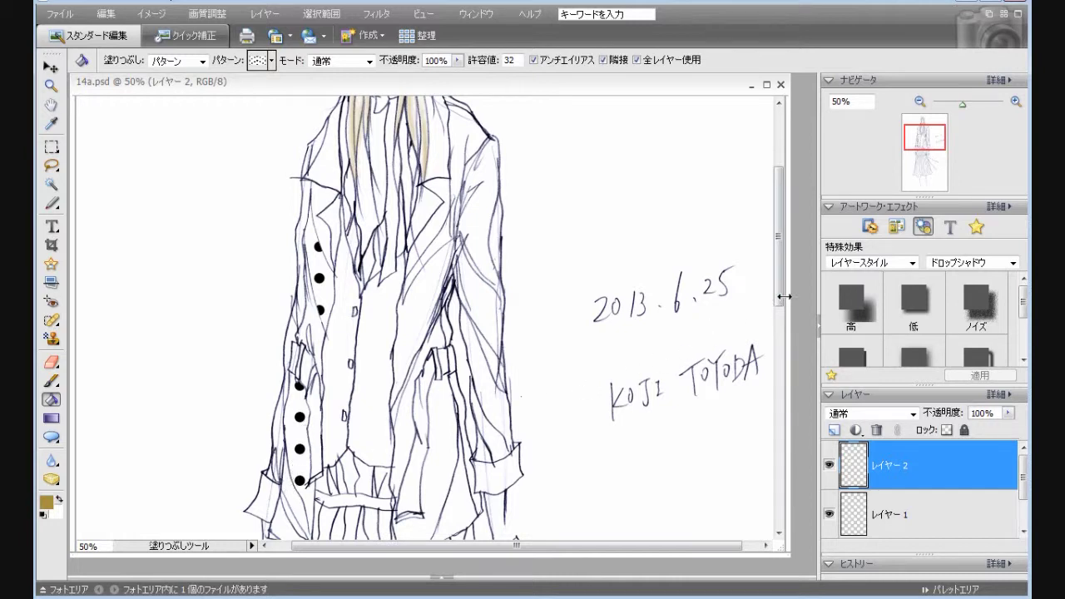
{"action": "scroll", "coordinate": [685, 320], "scroll_direction": "down", "scroll_amount": 3}
{"action": "left_click", "coordinate": [281, 442]}
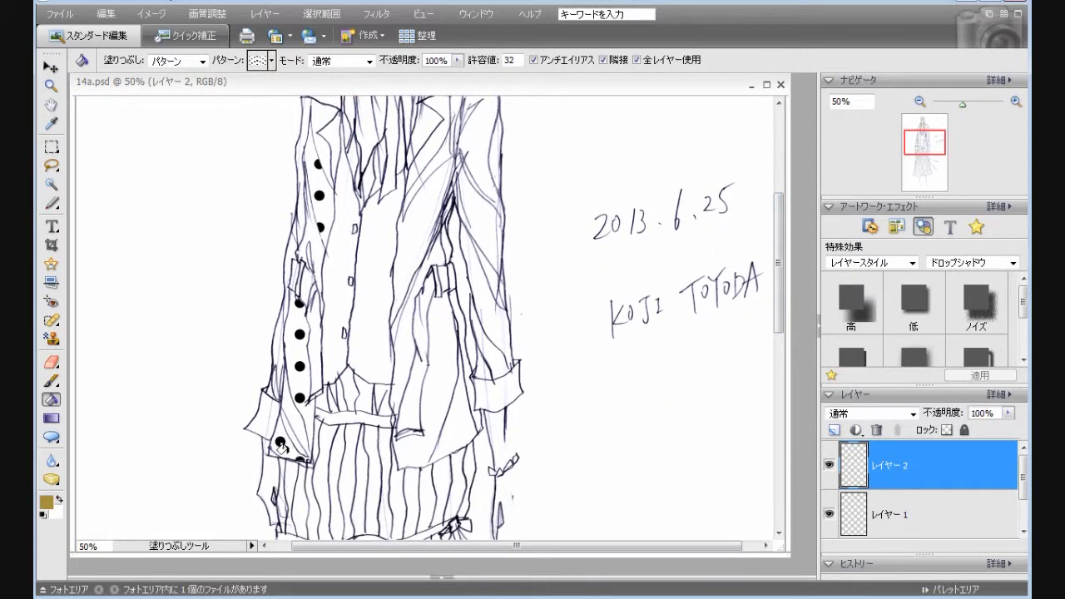
- Apply the bevel layer style シンプル (内側) to the polka dot layer
{"action": "left_click", "coordinate": [969, 265]}
{"action": "scroll", "coordinate": [968, 268], "scroll_direction": "up", "scroll_amount": 2}
{"action": "left_click", "coordinate": [948, 299]}
{"action": "double_click", "coordinate": [914, 308]}
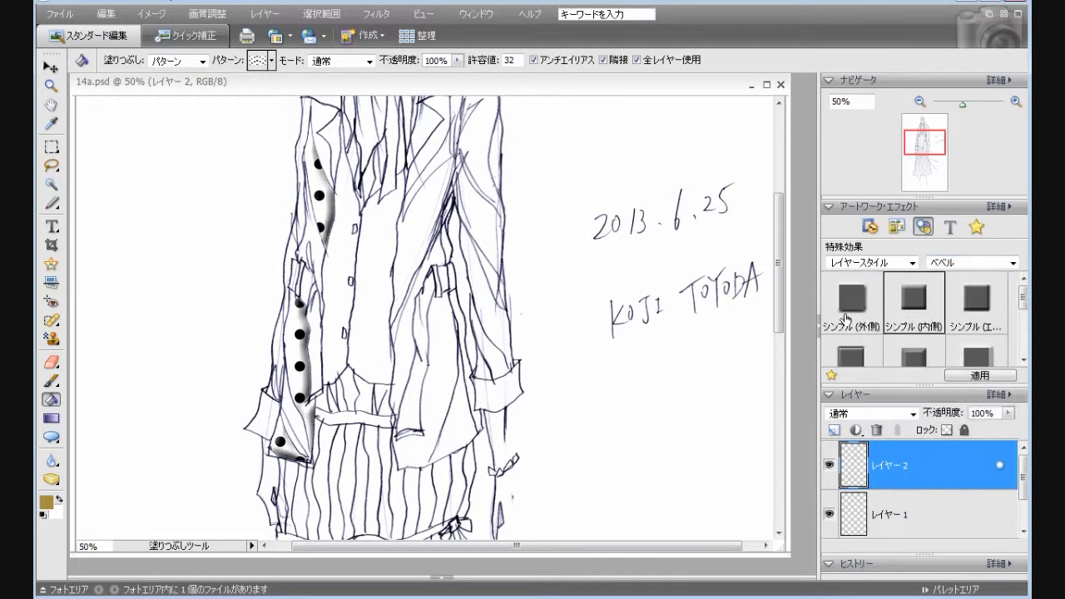
- On a new layer, fill the coat's right-hand lapel, front and lower panel with polka dots and apply the シンプル (内側) bevel
{"action": "scroll", "coordinate": [782, 308], "scroll_direction": "up", "scroll_amount": 2}
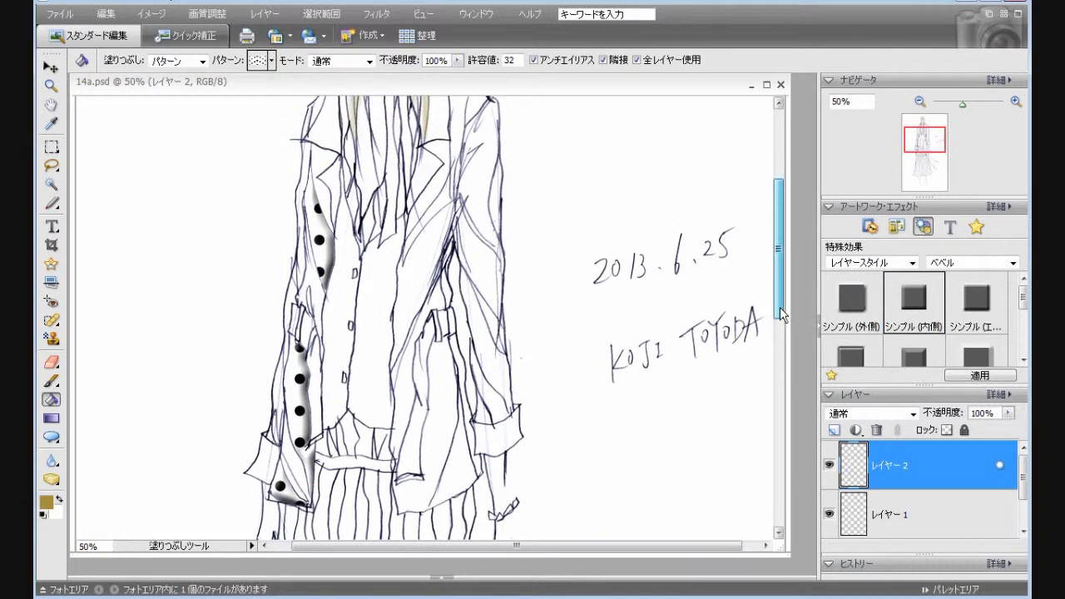
{"action": "scroll", "coordinate": [781, 313], "scroll_direction": "up", "scroll_amount": 1}
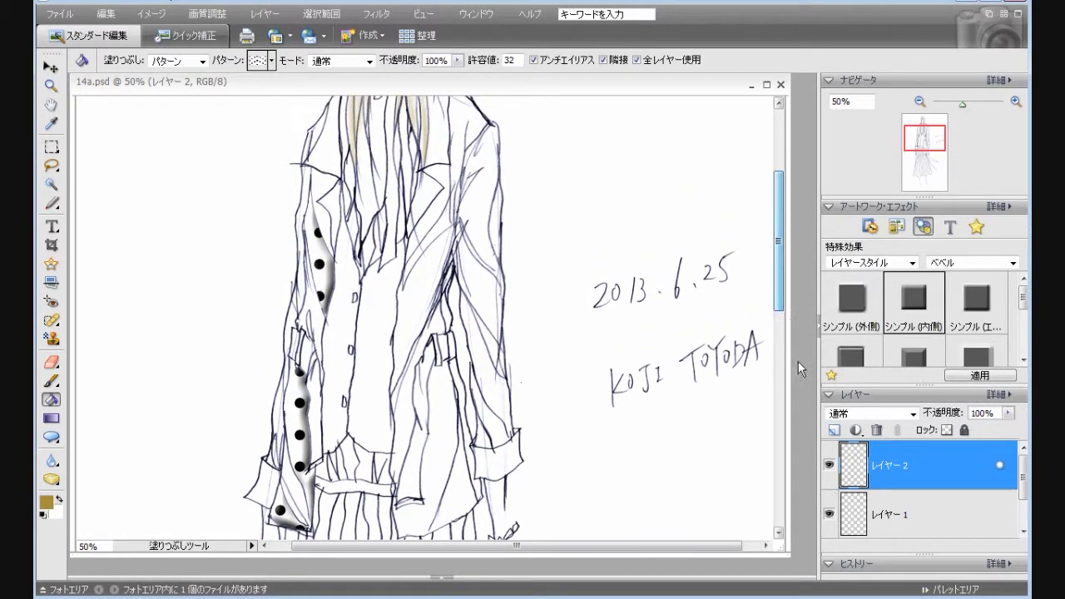
{"action": "left_click", "coordinate": [833, 430]}
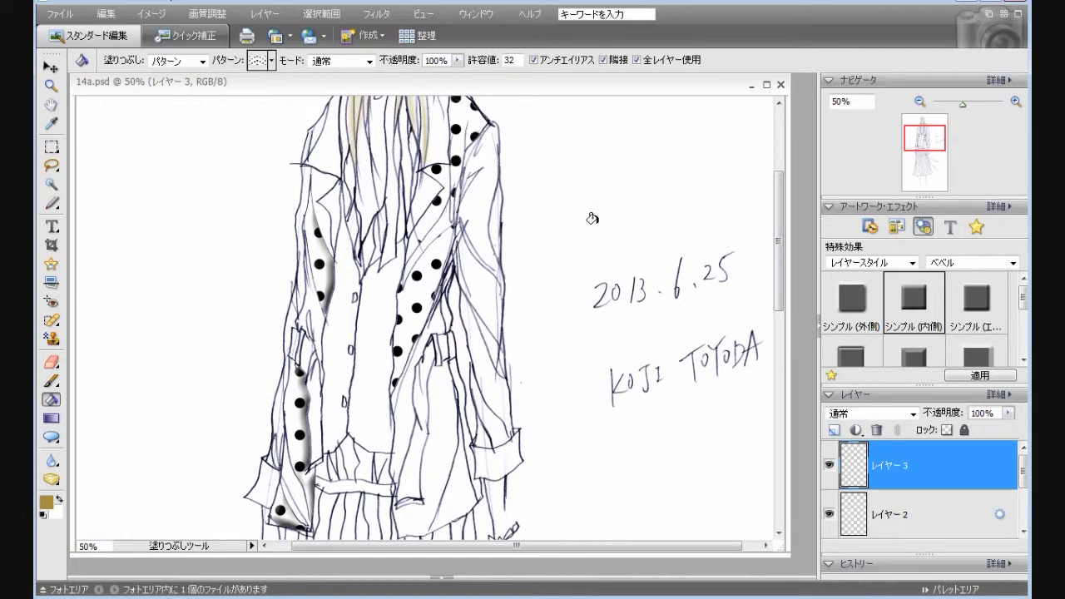
{"action": "scroll", "coordinate": [780, 324], "scroll_direction": "down", "scroll_amount": 3}
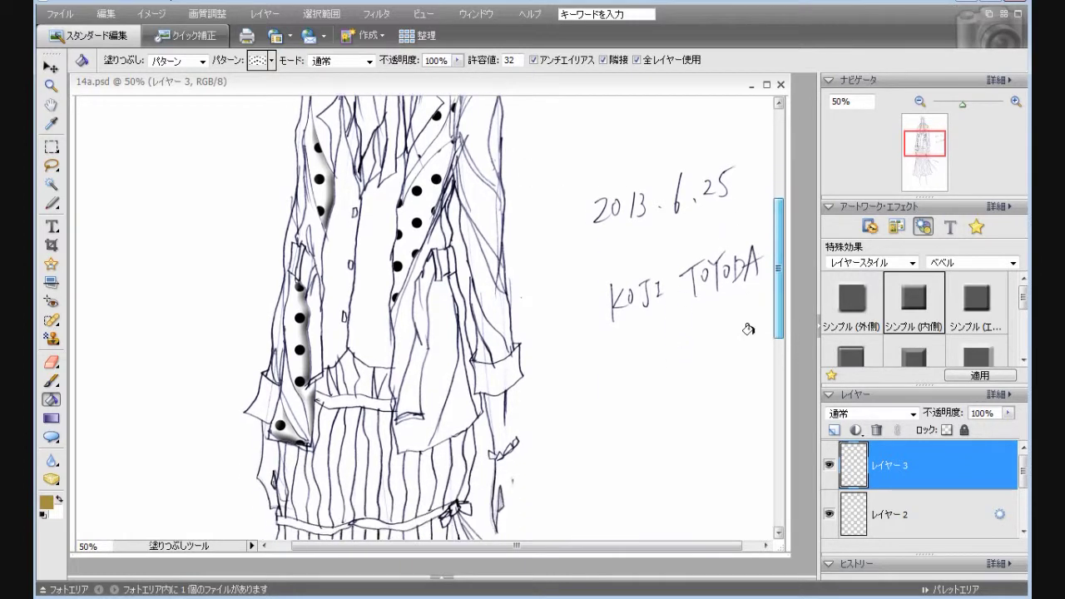
{"action": "left_click", "coordinate": [430, 366]}
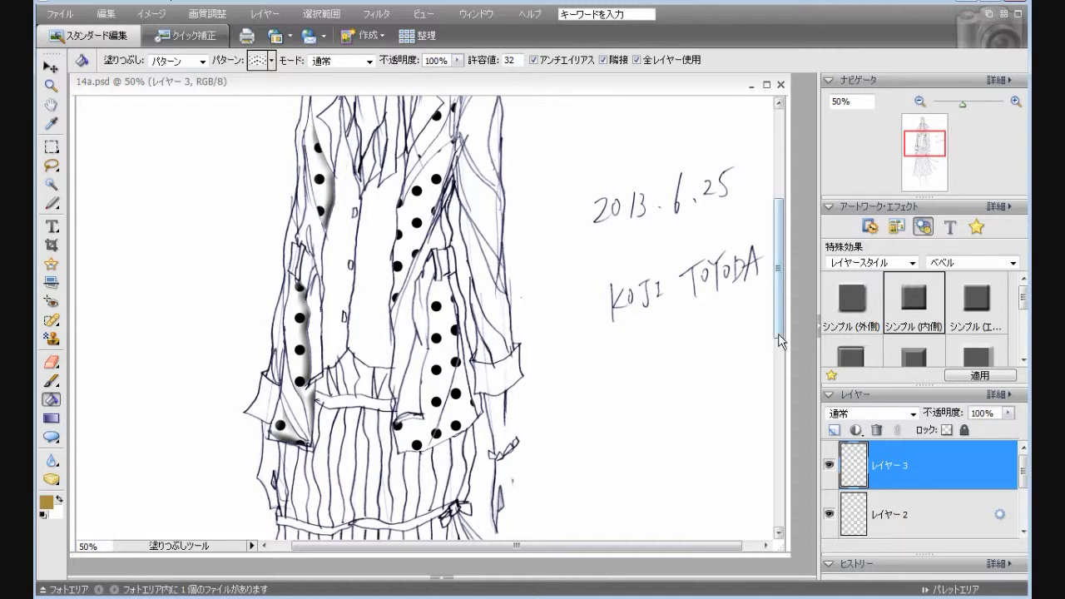
{"action": "scroll", "coordinate": [779, 274], "scroll_direction": "up", "scroll_amount": 3}
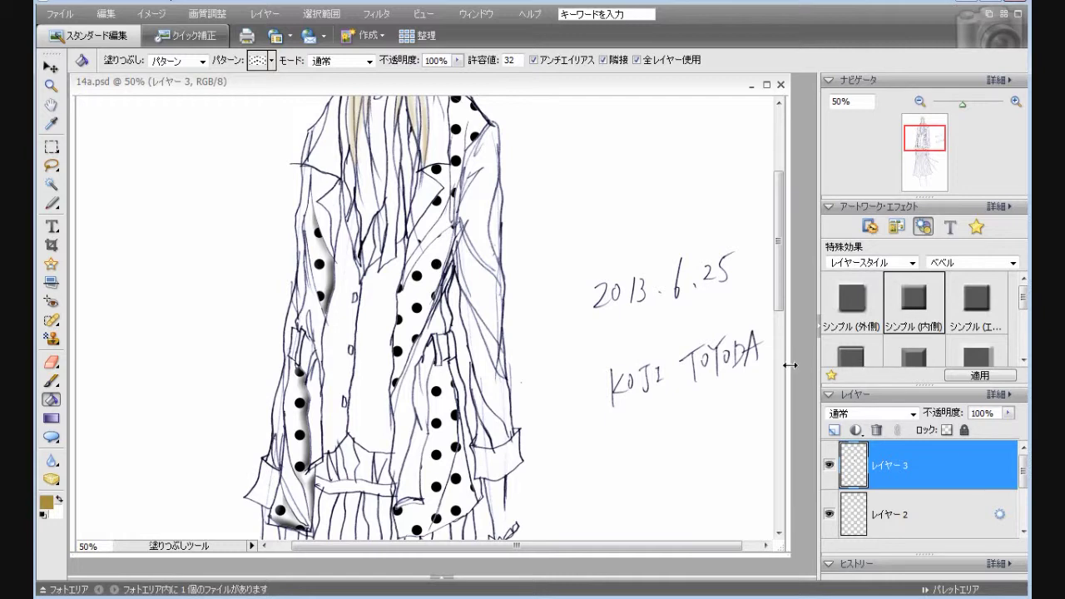
{"action": "double_click", "coordinate": [913, 307]}
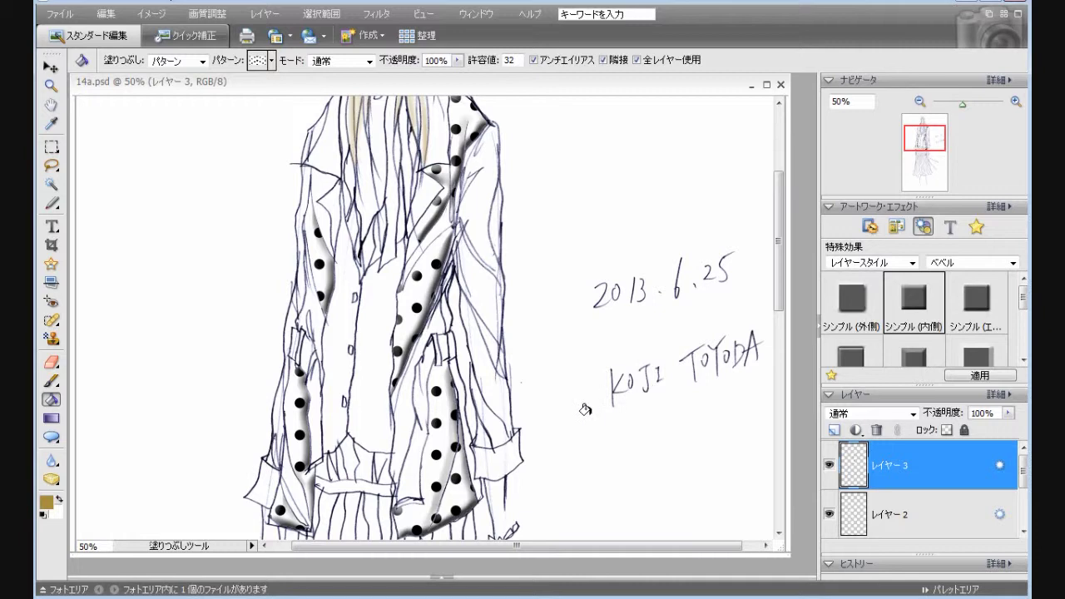
- On another new layer, fill the remaining left-hand lapel, chest strip and hem areas of the coat with polka dots
{"action": "scroll", "coordinate": [591, 408], "scroll_direction": "down", "scroll_amount": 2}
{"action": "scroll", "coordinate": [577, 411], "scroll_direction": "up", "scroll_amount": 5}
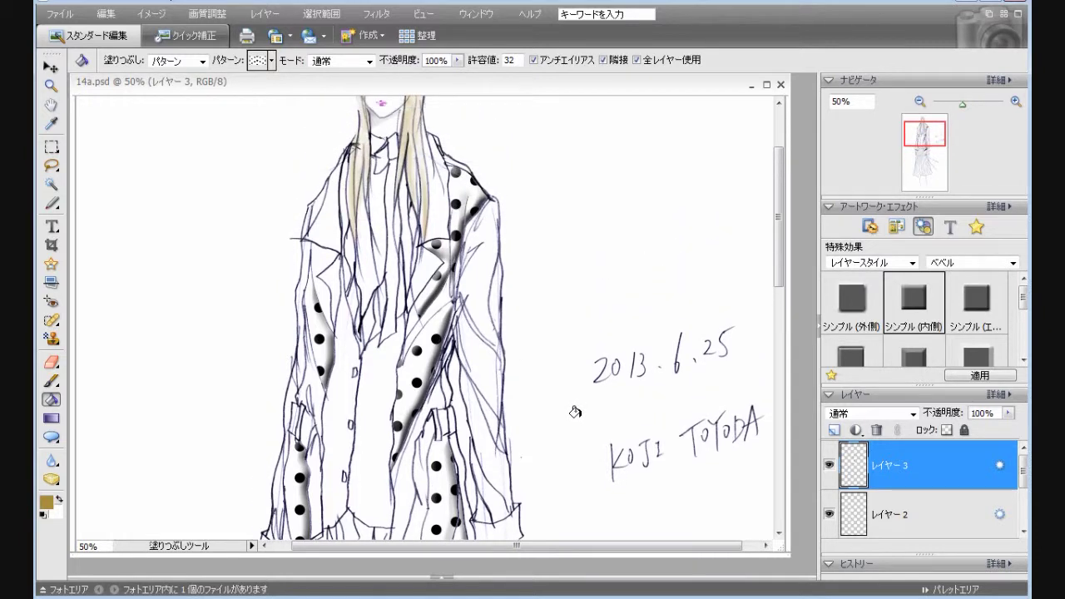
{"action": "left_click", "coordinate": [835, 430]}
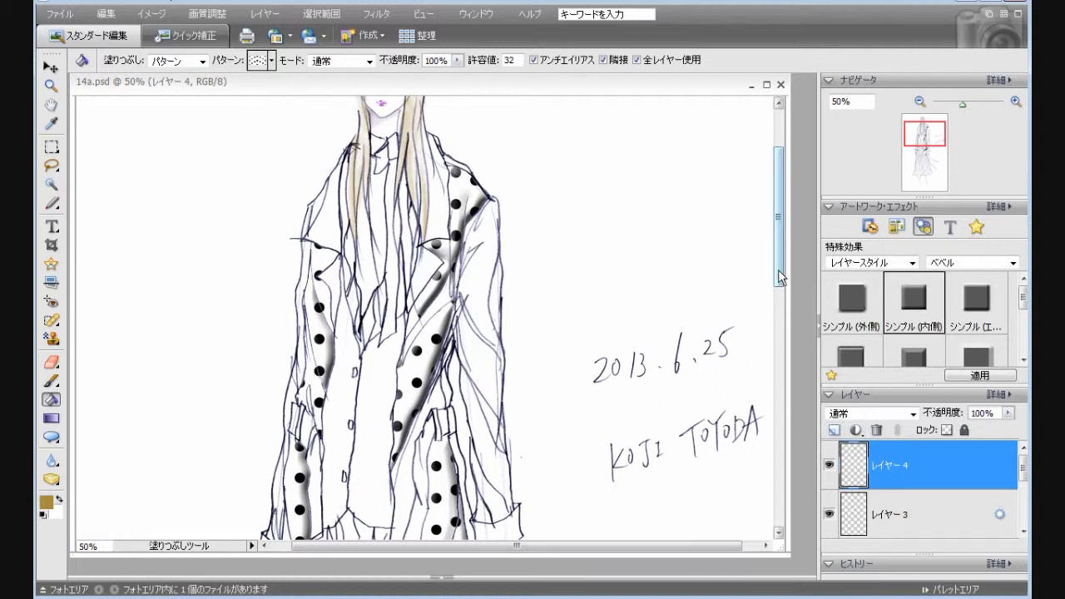
{"action": "scroll", "coordinate": [749, 291], "scroll_direction": "down", "scroll_amount": 8}
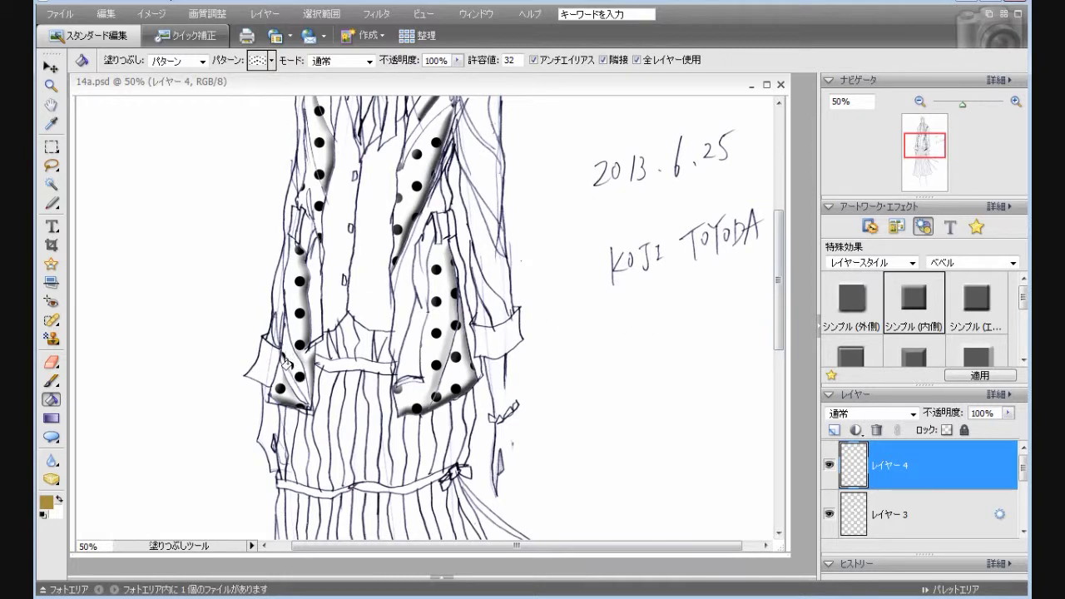
{"action": "left_click", "coordinate": [270, 396]}
{"action": "left_click", "coordinate": [271, 396]}
- Fill the small folds at the coat's left-hand waist with polka dots and apply the メタリック bevel style to the layer
{"action": "left_click_drag", "start_coordinate": [780, 307], "coordinate": [781, 249]}
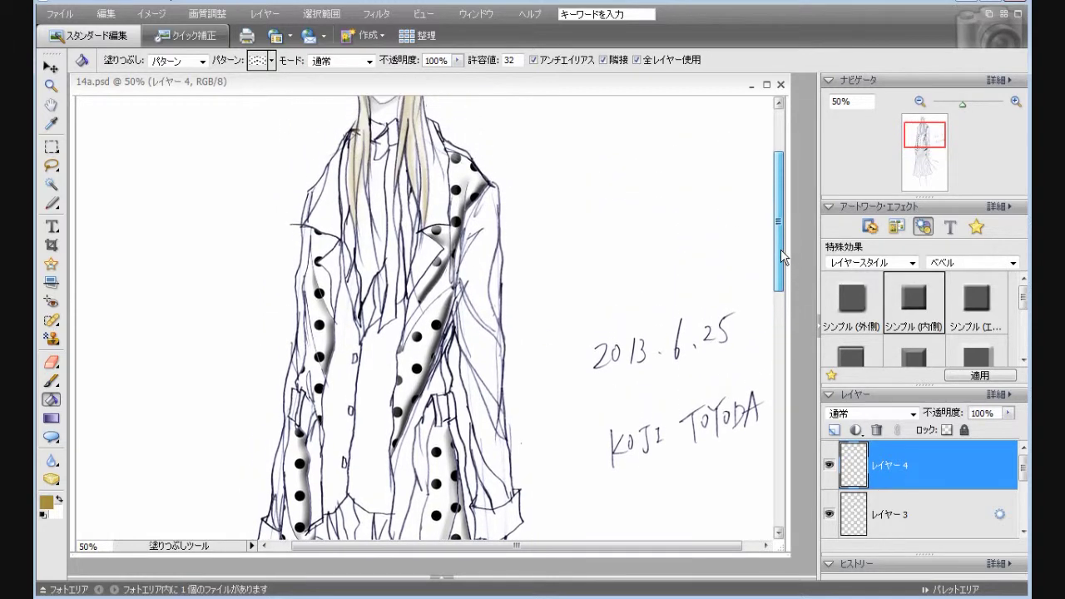
{"action": "left_click", "coordinate": [301, 376]}
{"action": "left_click", "coordinate": [303, 376]}
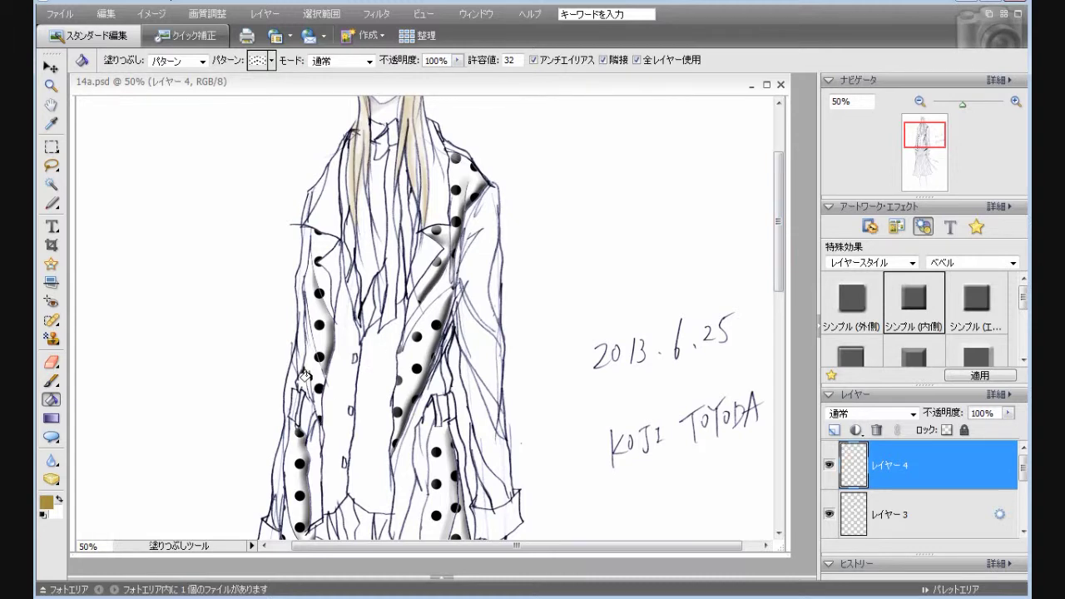
{"action": "left_click", "coordinate": [315, 426]}
{"action": "left_click_drag", "start_coordinate": [1022, 296], "coordinate": [1022, 343]}
{"action": "double_click", "coordinate": [861, 343]}
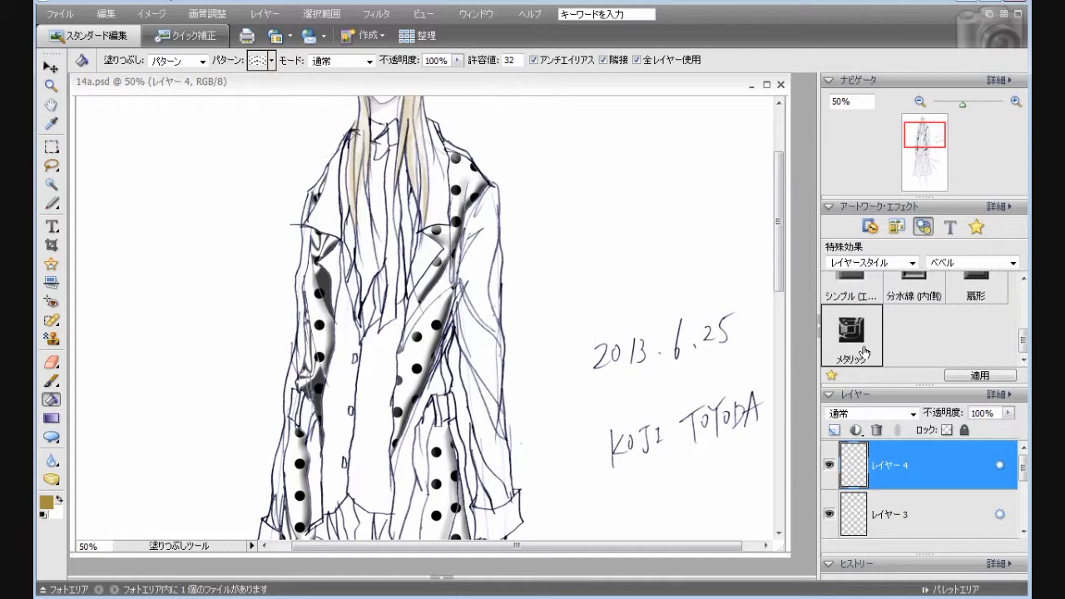
- On a new layer, fill the unfilled folds of the coat's right-hand front with polka dots and apply the メタリック bevel
{"action": "left_click", "coordinate": [834, 430]}
{"action": "scroll", "coordinate": [776, 288], "scroll_direction": "down", "scroll_amount": 3}
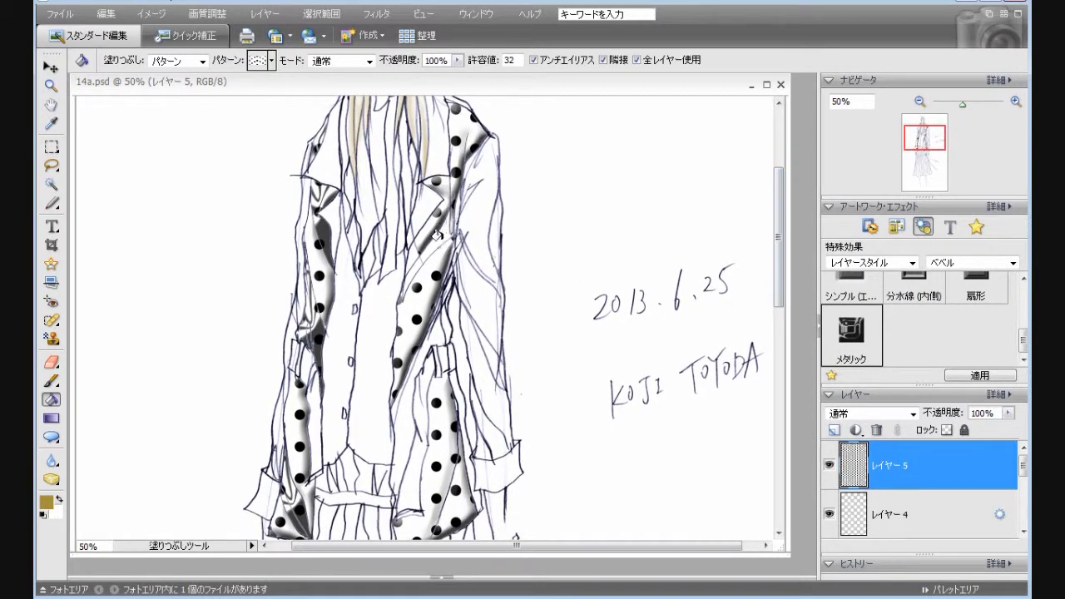
{"action": "left_click", "coordinate": [429, 336]}
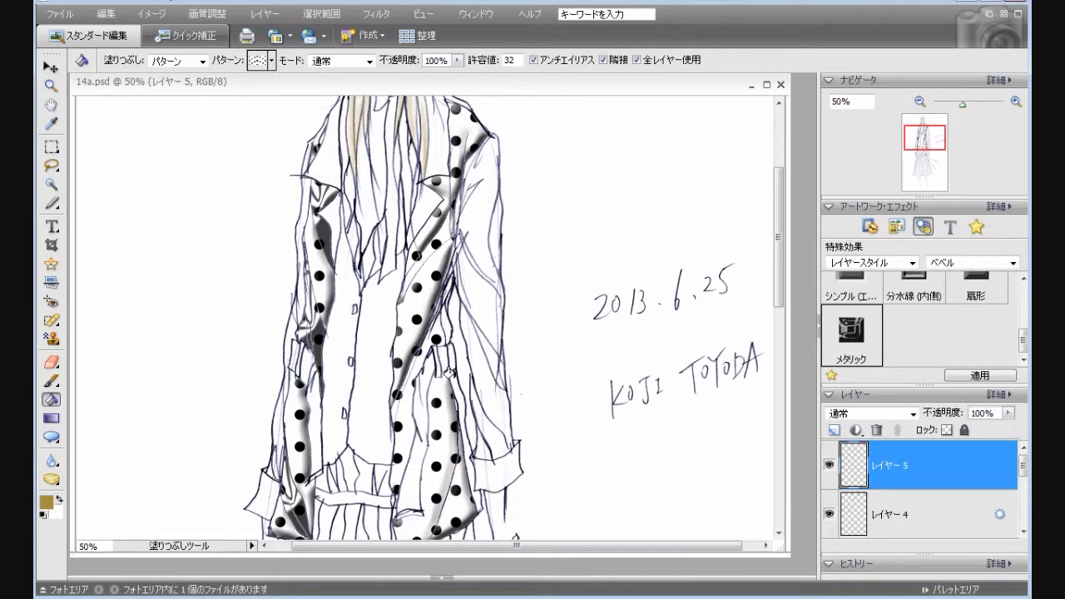
{"action": "left_click", "coordinate": [457, 396]}
{"action": "double_click", "coordinate": [849, 341]}
- Fill the leftover gaps beside the right-hand front edge and at the waist above the pocket with the polka dot pattern
{"action": "left_click_drag", "start_coordinate": [779, 298], "coordinate": [778, 339]}
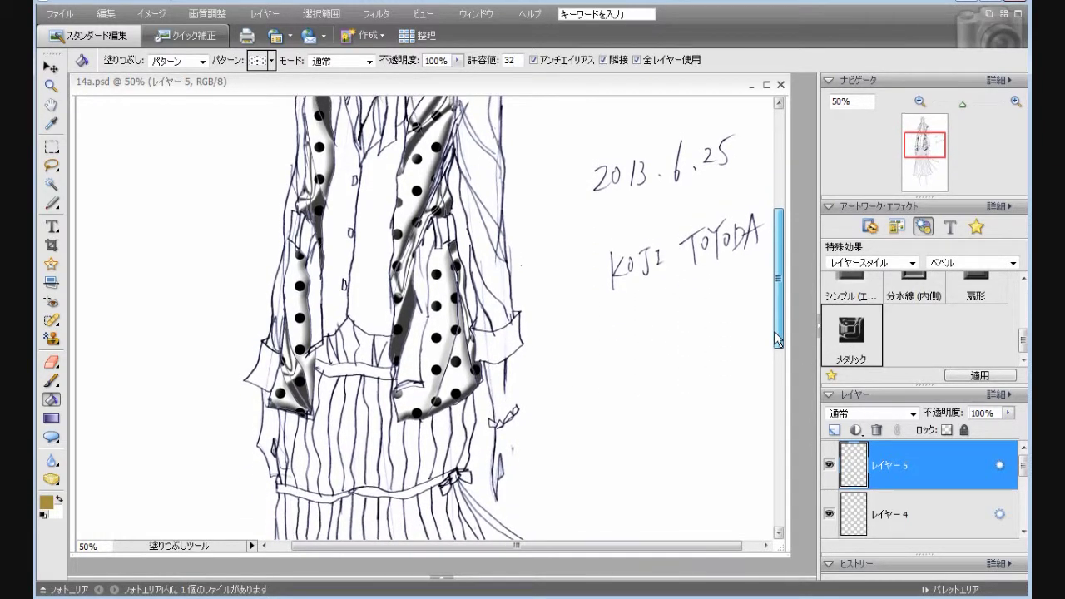
{"action": "left_click", "coordinate": [393, 364]}
{"action": "scroll", "coordinate": [783, 350], "scroll_direction": "up", "scroll_amount": 5}
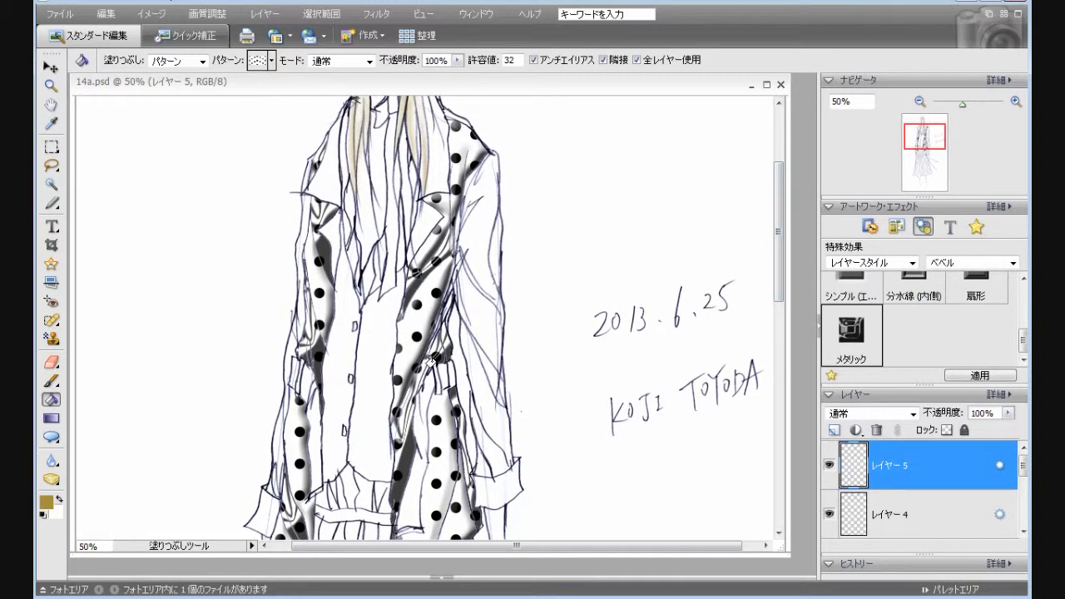
{"action": "left_click", "coordinate": [432, 359]}
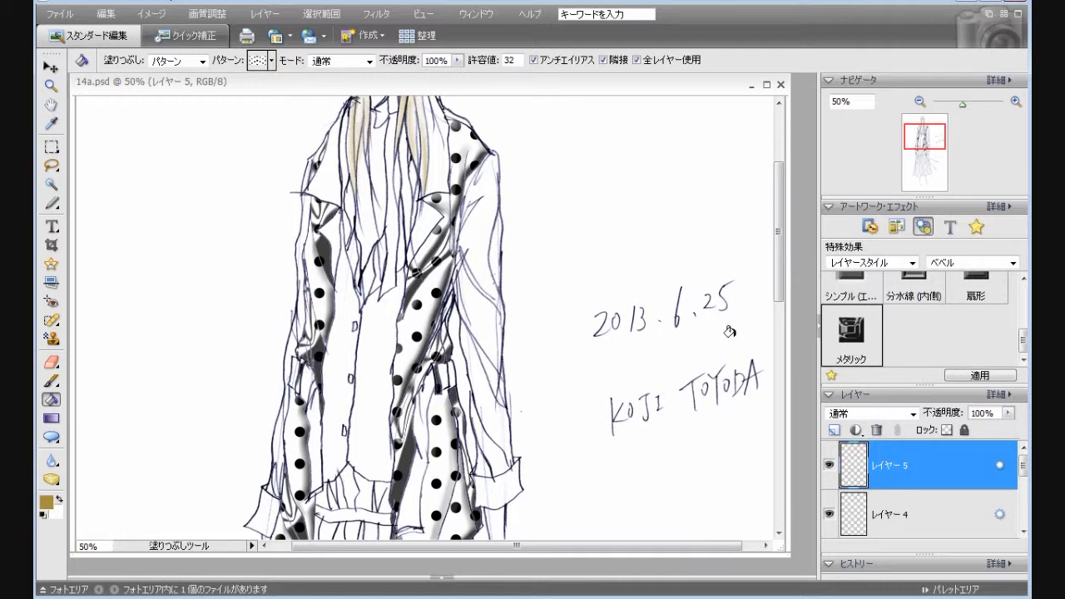
- On a new layer, fill the upper and lower right-hand sleeve with polka dots and apply the シンプル (内側) bevel
{"action": "left_click_drag", "start_coordinate": [780, 303], "coordinate": [782, 326]}
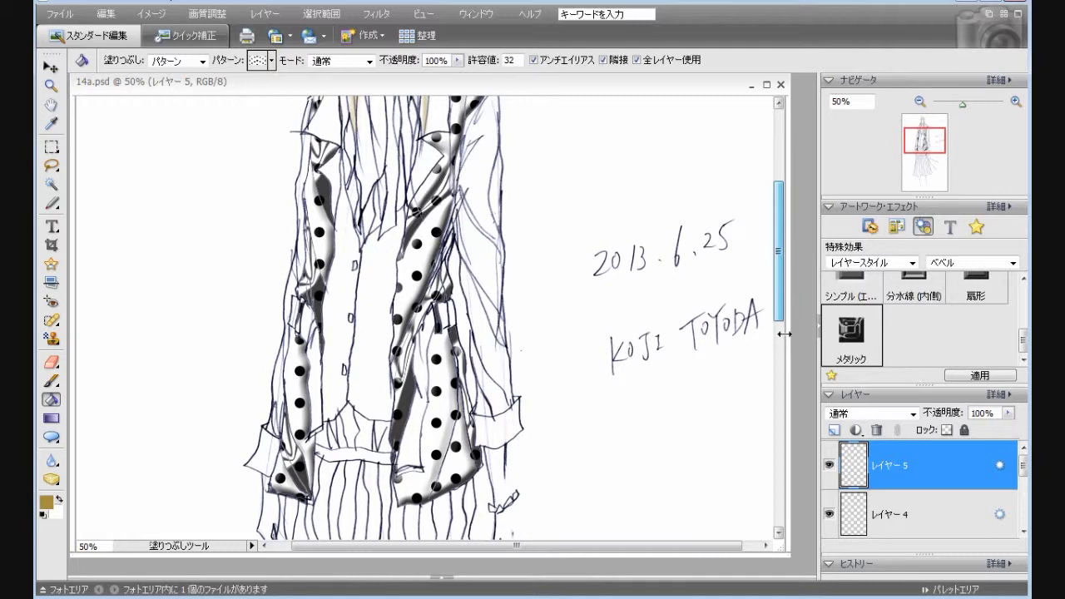
{"action": "left_click", "coordinate": [834, 430]}
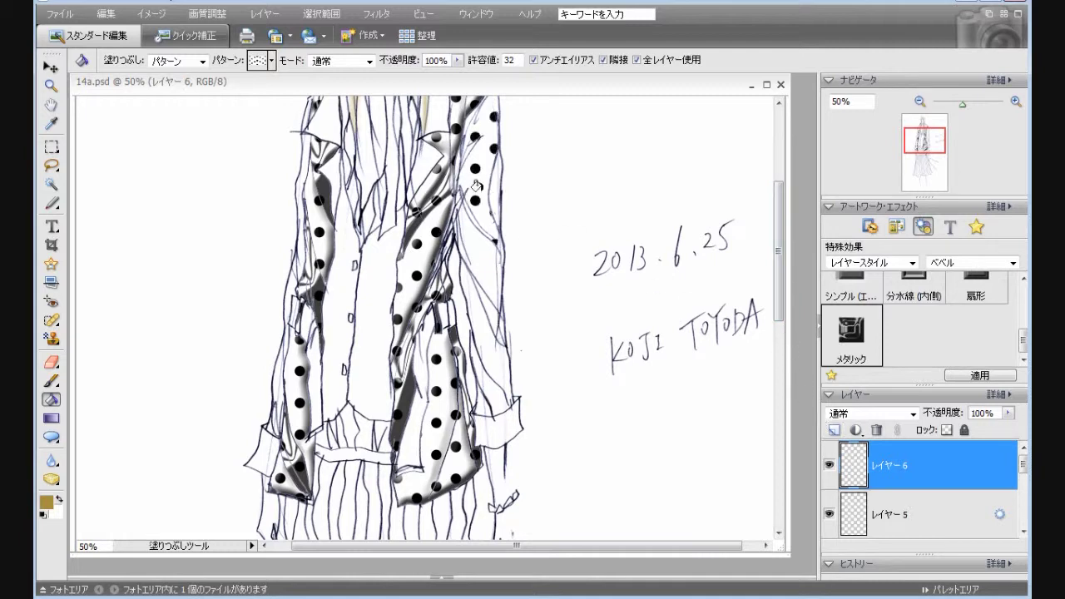
{"action": "left_click", "coordinate": [481, 314]}
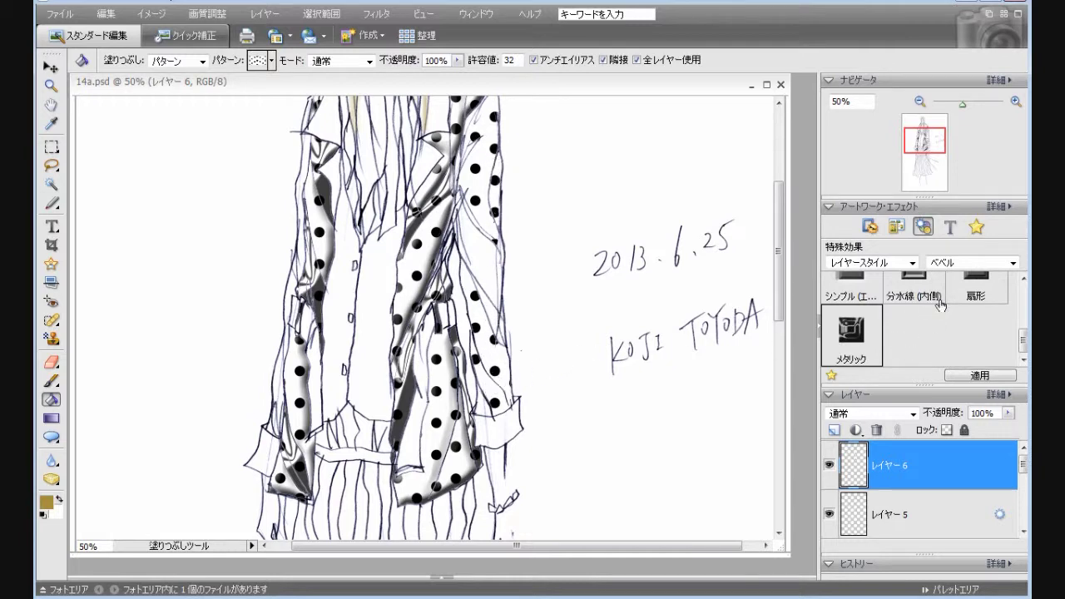
{"action": "scroll", "coordinate": [1022, 336], "scroll_direction": "up", "scroll_amount": 5}
{"action": "double_click", "coordinate": [915, 313]}
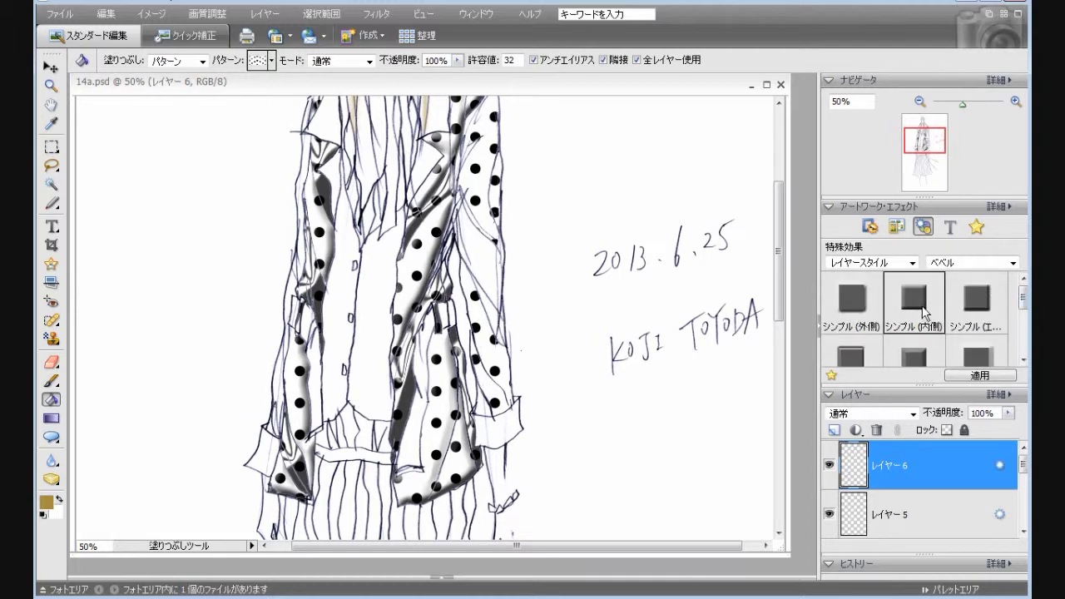
- On a new layer, fill the remaining fold areas of the right-hand sleeve with polka dots and apply the メタリック bevel
{"action": "left_click", "coordinate": [834, 429]}
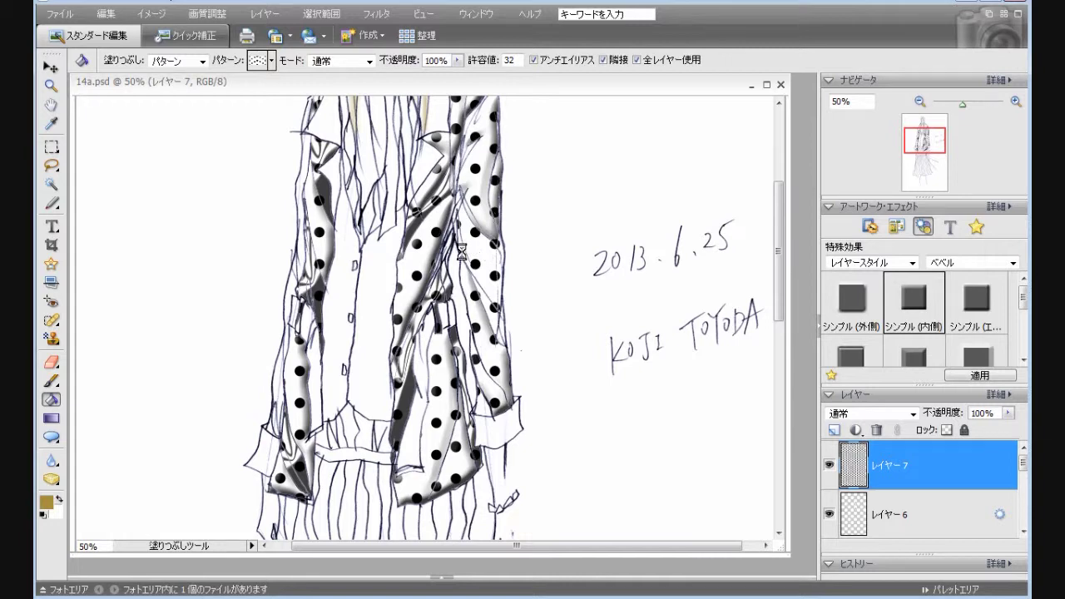
{"action": "scroll", "coordinate": [778, 314], "scroll_direction": "up", "scroll_amount": 3}
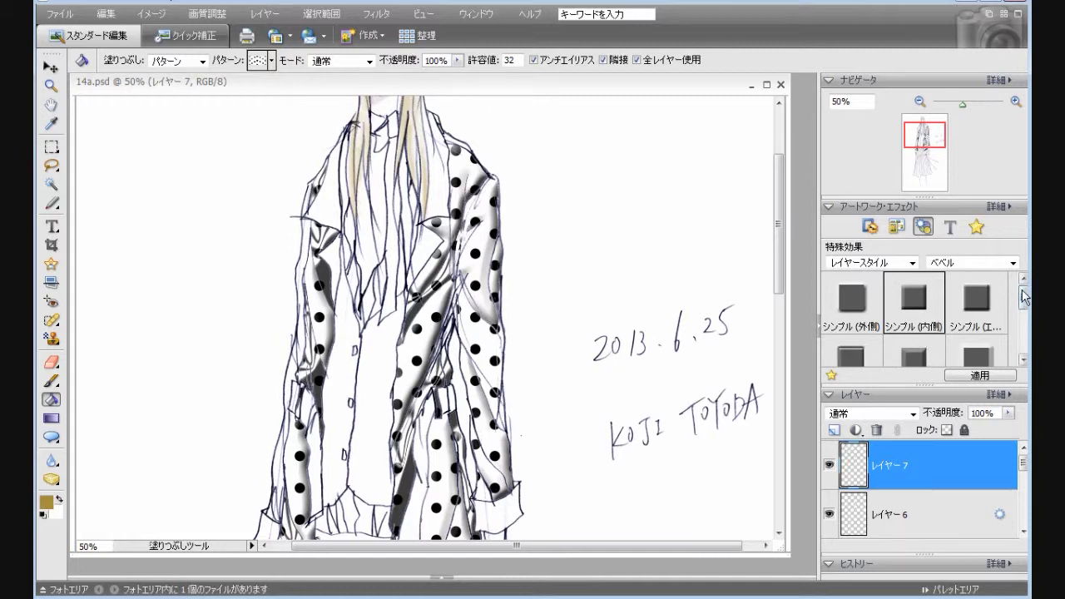
{"action": "scroll", "coordinate": [1011, 297], "scroll_direction": "down", "scroll_amount": 2}
{"action": "double_click", "coordinate": [851, 333]}
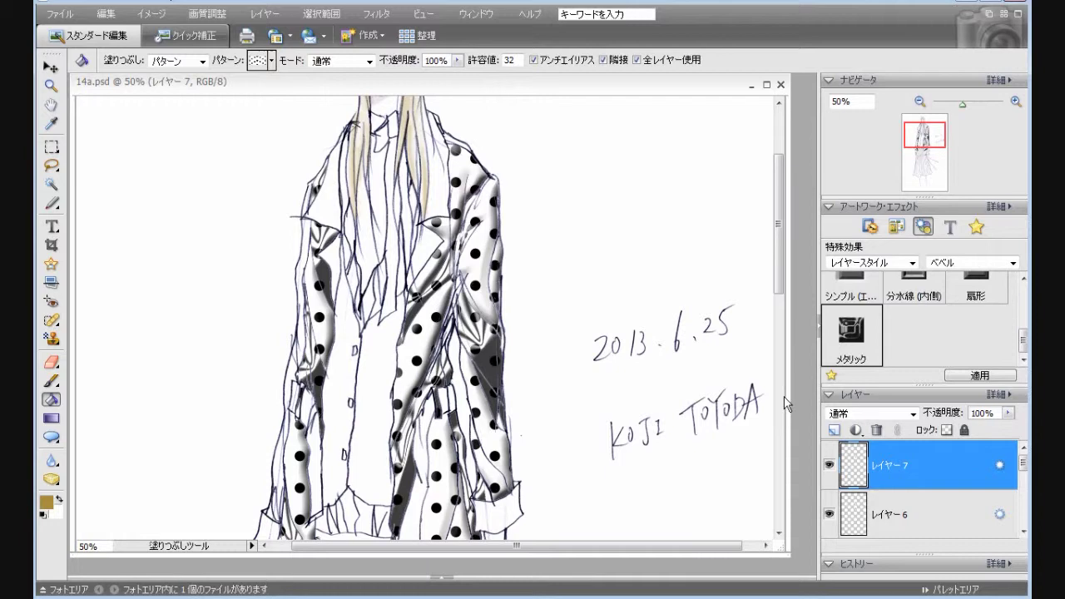
- Try to fill a remaining gap at the outer edge of the right-hand sleeve with polka dots, and undo the last fill
{"action": "left_click", "coordinate": [496, 416]}
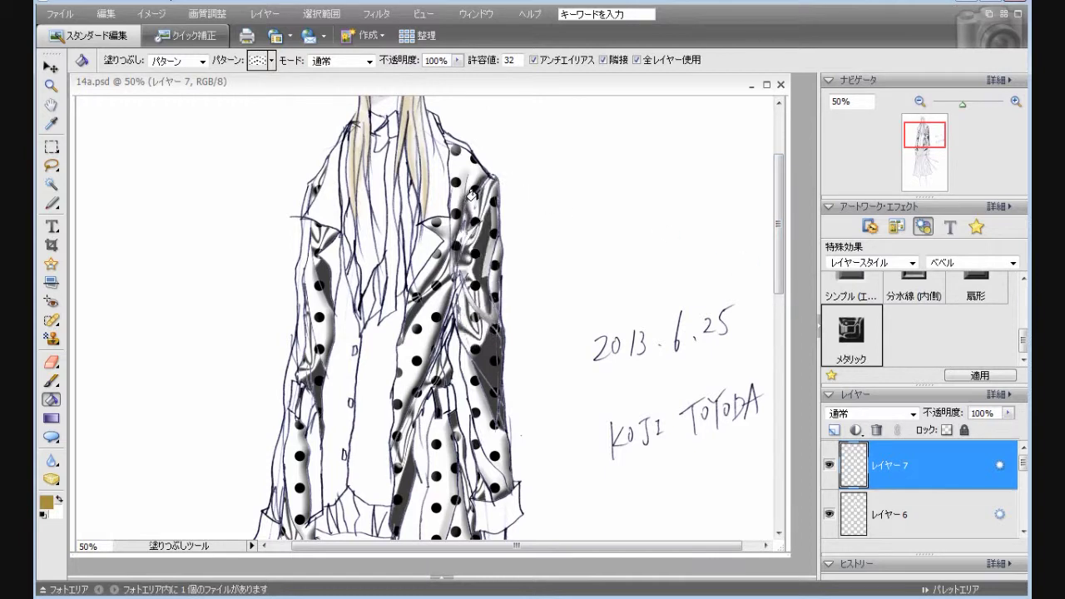
{"action": "mouse_move", "coordinate": [779, 271]}
{"action": "left_mouse_down"}
{"action": "mouse_move", "coordinate": [786, 333]}
{"action": "mouse_move", "coordinate": [785, 272]}
{"action": "left_mouse_up"}
{"action": "left_click", "coordinate": [106, 14]}
{"action": "left_click", "coordinate": [125, 33]}
- On a new layer, fill the left-hand sleeve with the polka dot pattern
{"action": "mouse_move", "coordinate": [783, 275]}
{"action": "left_mouse_down"}
{"action": "mouse_move", "coordinate": [786, 359]}
{"action": "mouse_move", "coordinate": [787, 283]}
{"action": "mouse_move", "coordinate": [786, 305]}
{"action": "left_mouse_up"}
{"action": "left_click", "coordinate": [833, 430]}
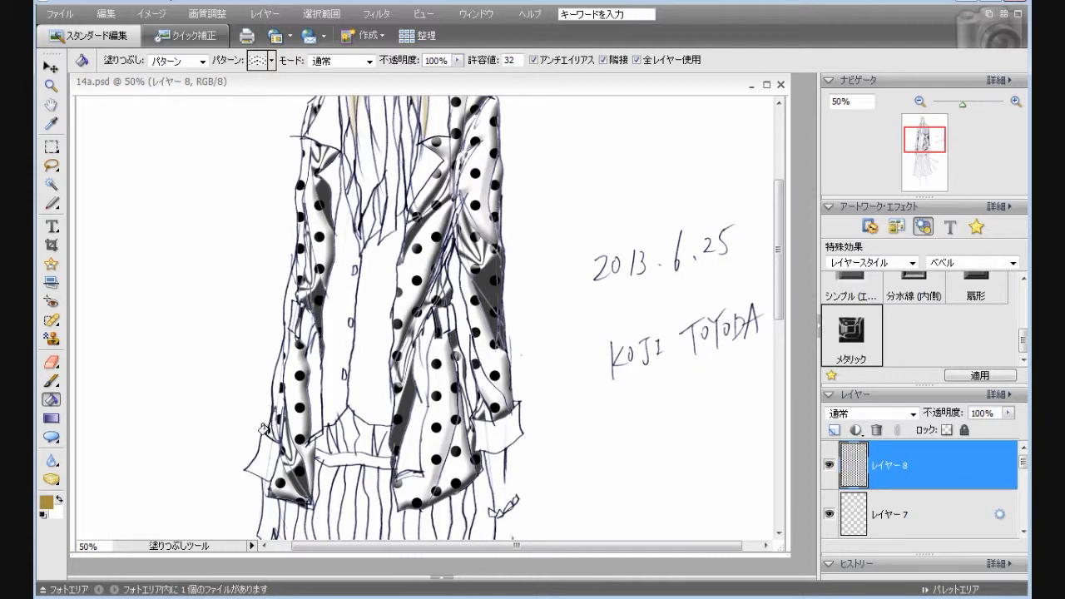
- Apply the シャドウ (反転) style from シャドウ (内側) to the left-hand sleeve layer and add a new layer above it
{"action": "left_click", "coordinate": [962, 264]}
{"action": "left_click", "coordinate": [957, 292]}
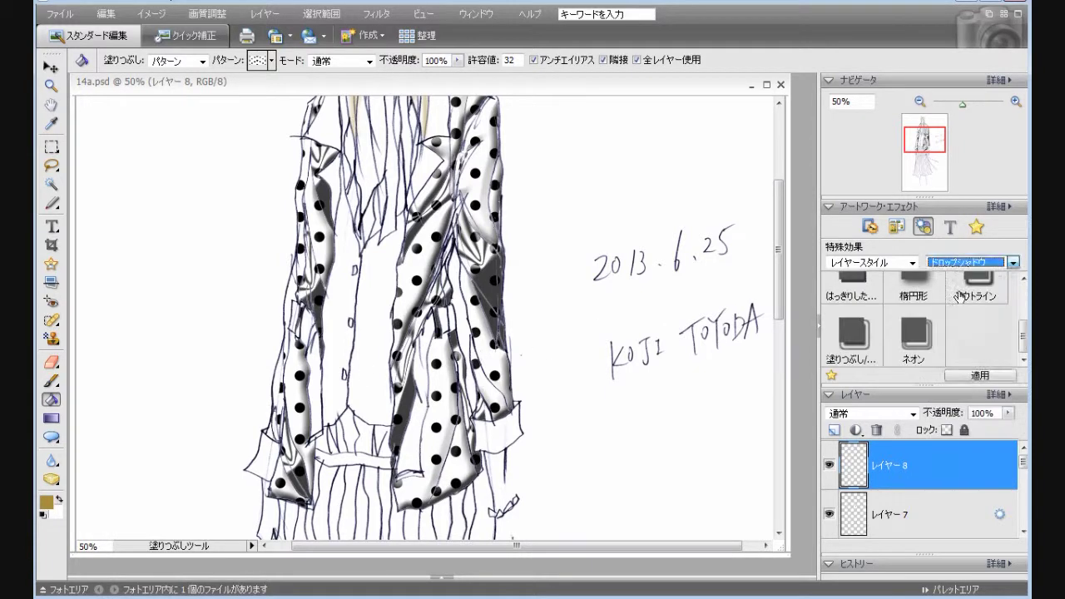
{"action": "left_click", "coordinate": [970, 263]}
{"action": "left_click", "coordinate": [965, 319]}
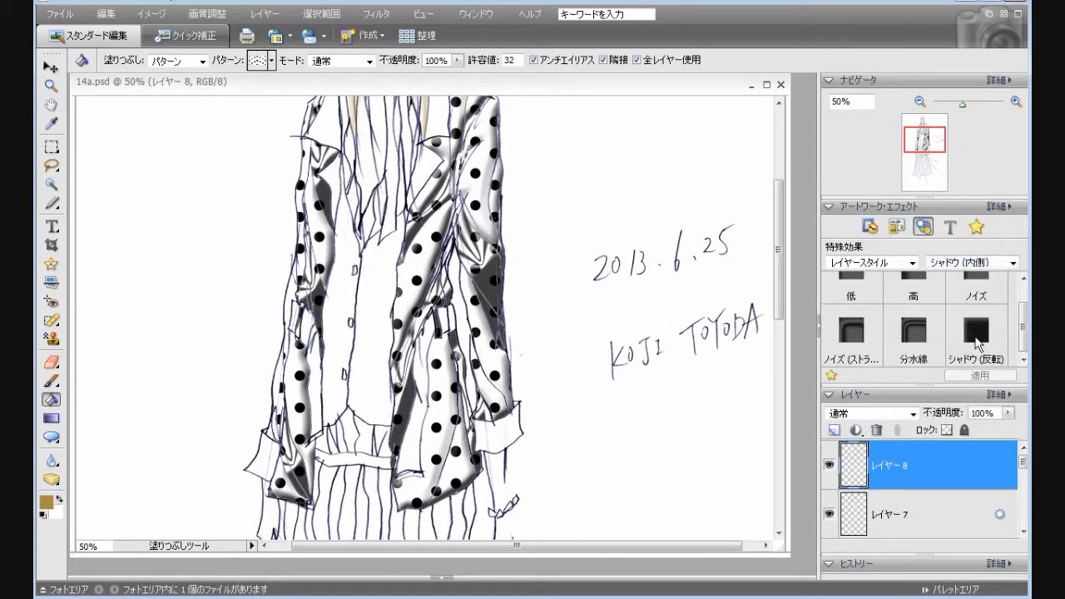
{"action": "left_click", "coordinate": [977, 334]}
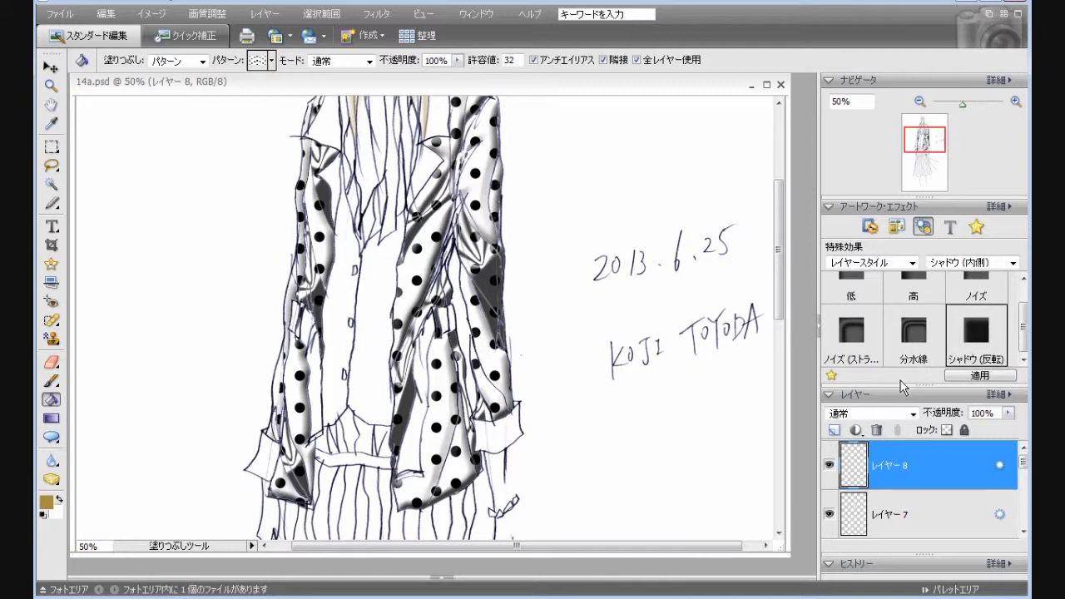
{"action": "left_click", "coordinate": [833, 430]}
- Fill the coat's collar and lapels on both sides with polka dots and apply the シンプル (内側) bevel
{"action": "mouse_move", "coordinate": [778, 315]}
{"action": "left_mouse_down"}
{"action": "mouse_move", "coordinate": [778, 335]}
{"action": "mouse_move", "coordinate": [779, 265]}
{"action": "mouse_move", "coordinate": [780, 316]}
{"action": "mouse_move", "coordinate": [780, 274]}
{"action": "left_mouse_up"}
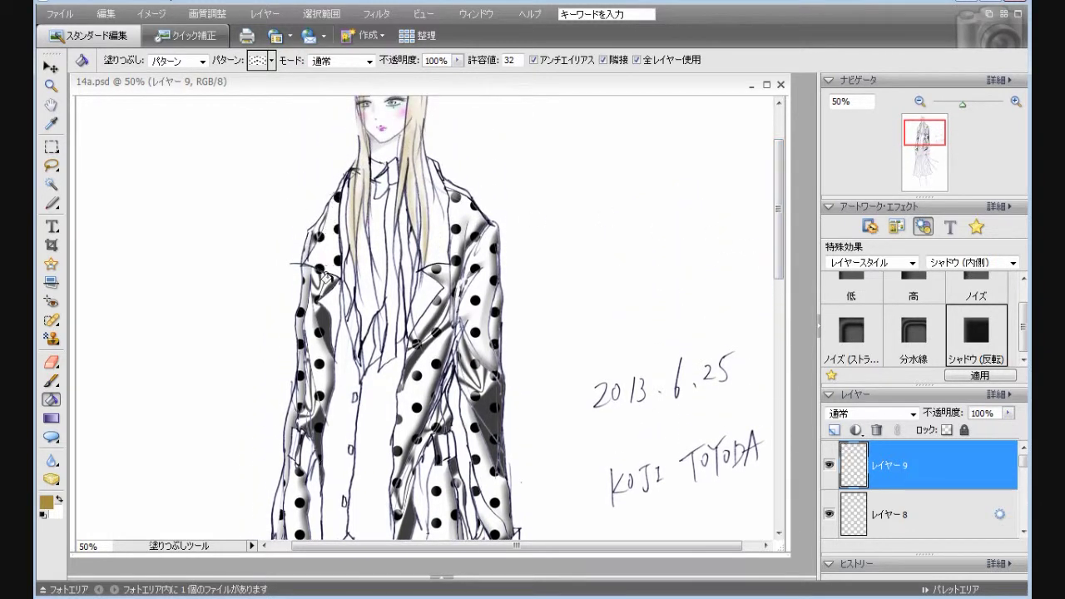
{"action": "left_click", "coordinate": [436, 218]}
{"action": "left_click", "coordinate": [986, 263]}
{"action": "left_click", "coordinate": [981, 283]}
{"action": "left_click", "coordinate": [928, 289]}
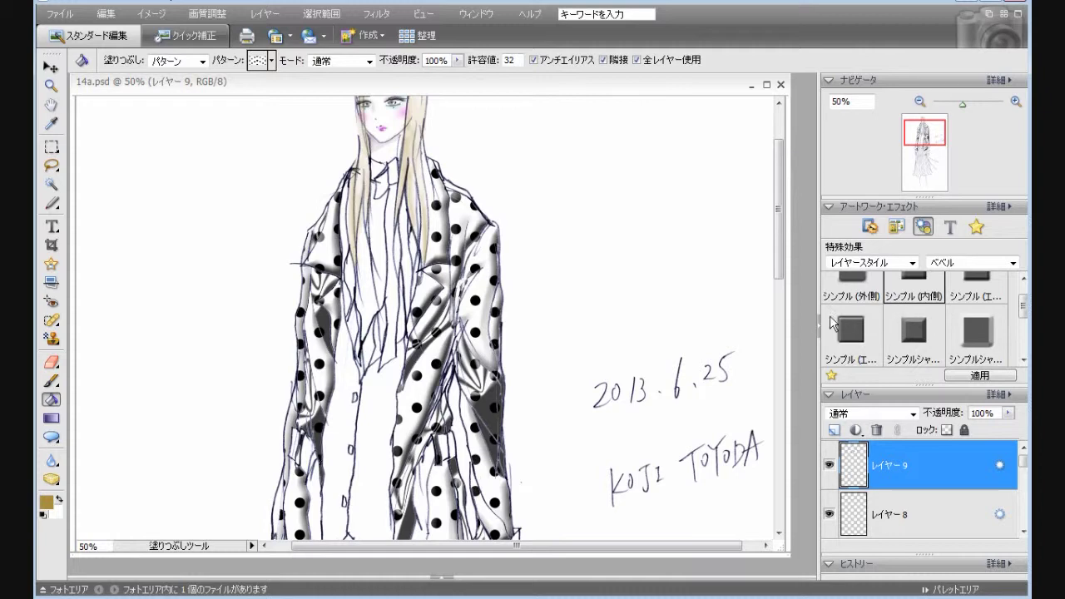
{"action": "mouse_move", "coordinate": [782, 268]}
{"action": "left_mouse_down"}
{"action": "mouse_move", "coordinate": [783, 321]}
{"action": "mouse_move", "coordinate": [781, 265]}
{"action": "left_mouse_up"}
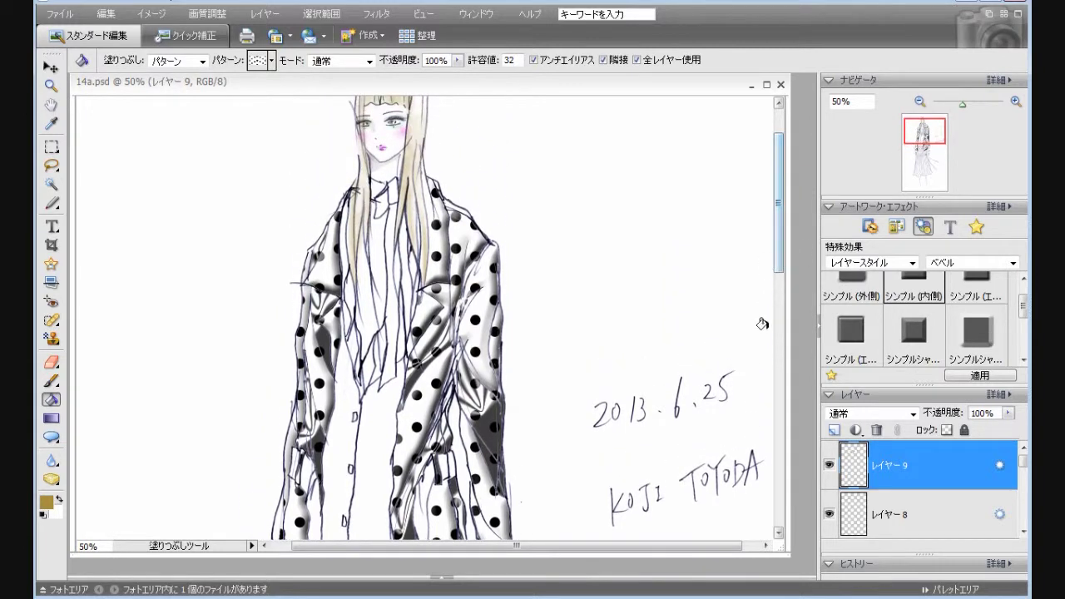
- Undo the bevel and the polka dot fills on the coat's collar and lapels
{"action": "double_click", "coordinate": [107, 14]}
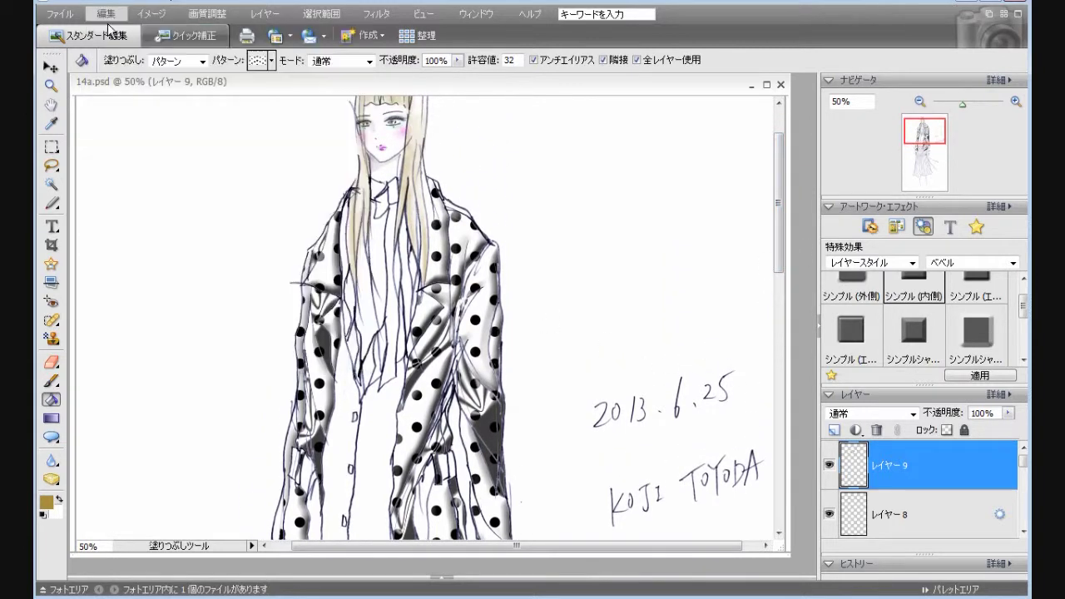
{"action": "left_click", "coordinate": [107, 14]}
{"action": "left_click", "coordinate": [110, 32]}
{"action": "left_click", "coordinate": [107, 14]}
{"action": "left_click", "coordinate": [113, 31]}
{"action": "left_click", "coordinate": [115, 15]}
{"action": "left_click", "coordinate": [112, 32]}
{"action": "left_click", "coordinate": [106, 14]}
{"action": "left_click", "coordinate": [116, 32]}
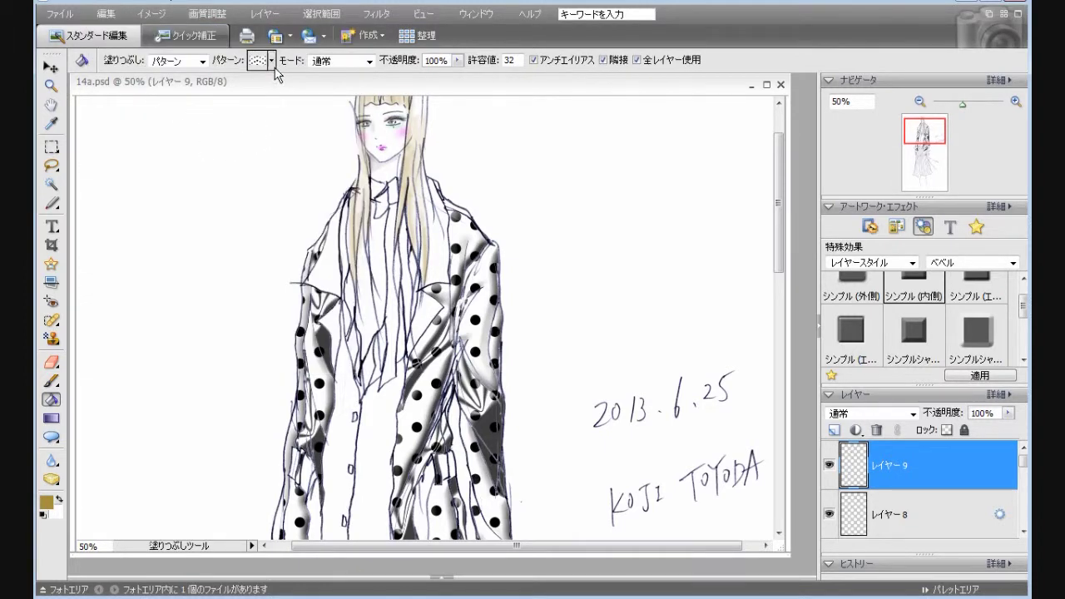
- Fill the collar and lapel pieces on both sides with the dark brown mottled leather-like pattern and apply the シンプル (内側) bevel
{"action": "left_click", "coordinate": [270, 61]}
{"action": "left_click_drag", "start_coordinate": [420, 309], "coordinate": [426, 598]}
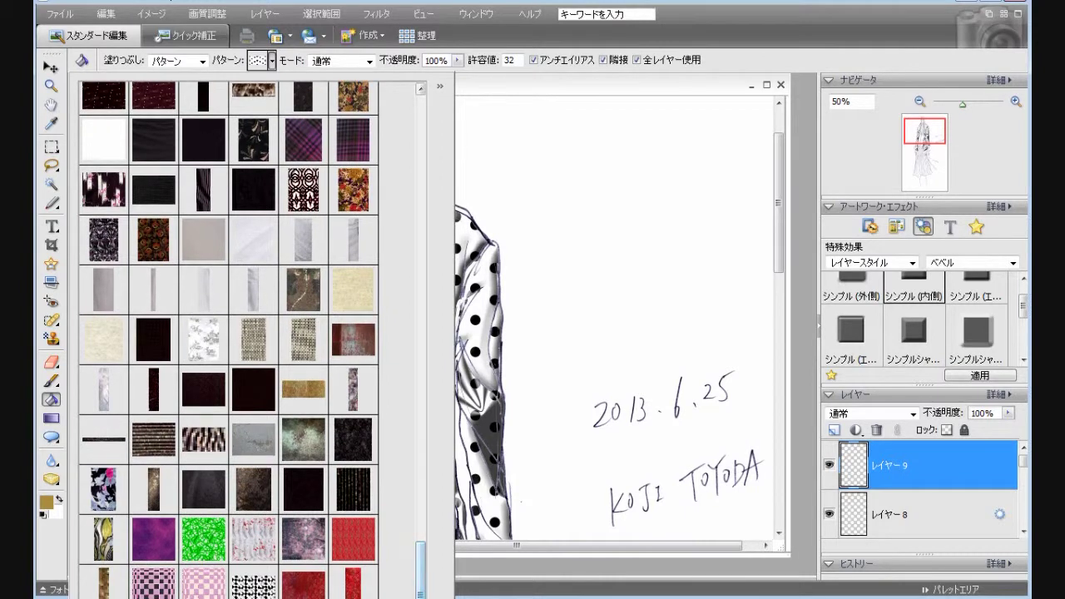
{"action": "left_click", "coordinate": [254, 493]}
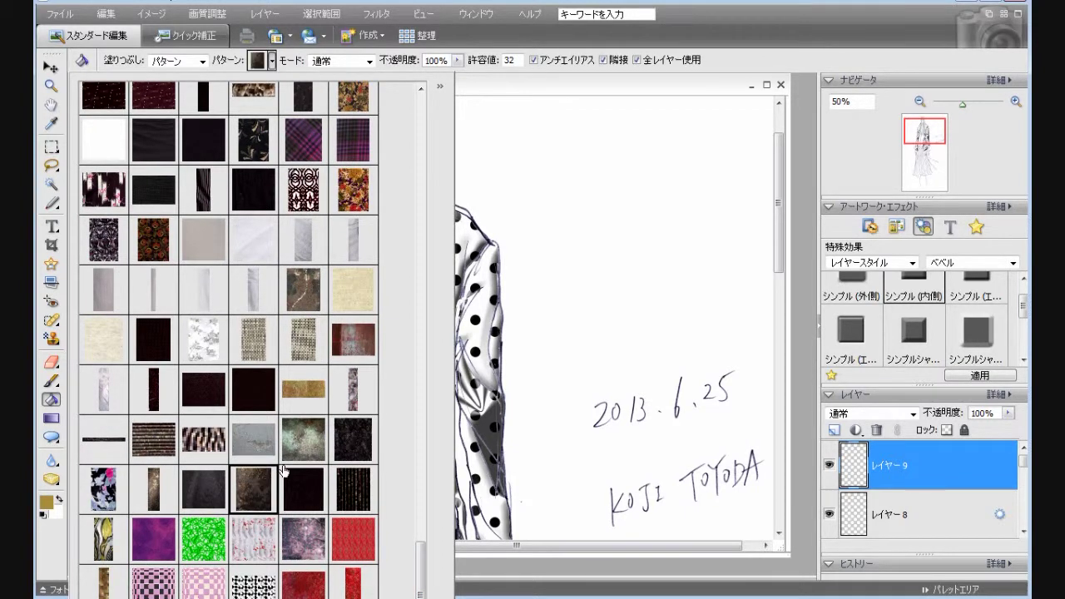
{"action": "left_click", "coordinate": [784, 266]}
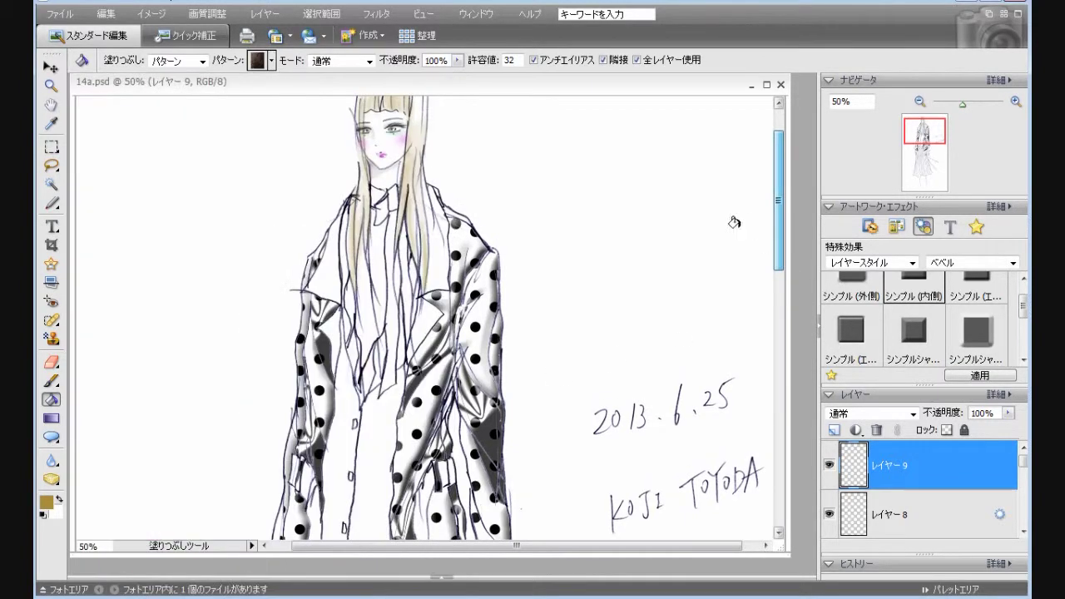
{"action": "left_click", "coordinate": [334, 258]}
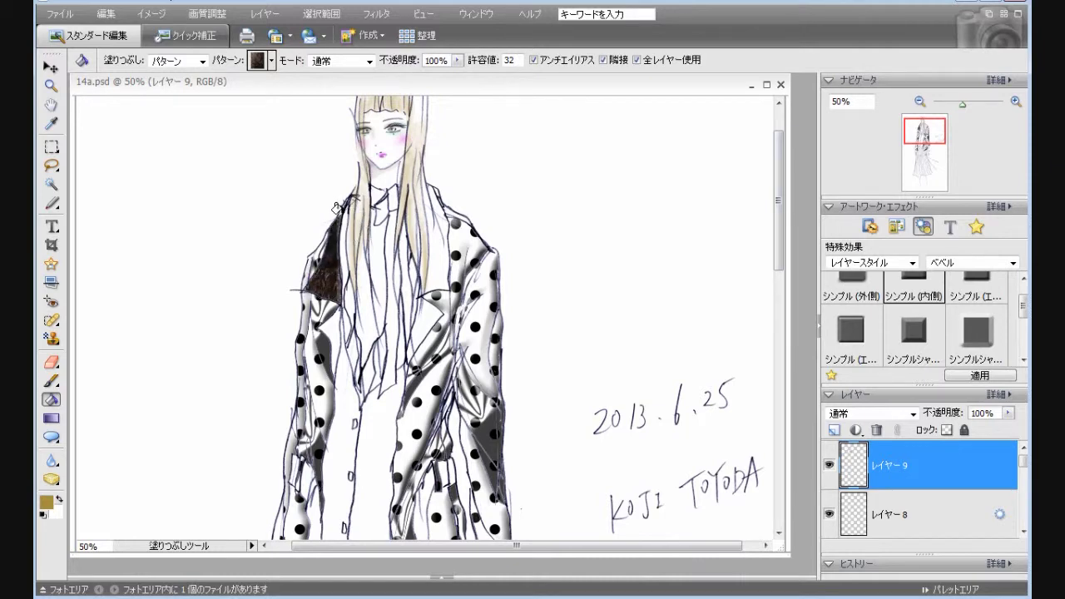
{"action": "left_click", "coordinate": [341, 309]}
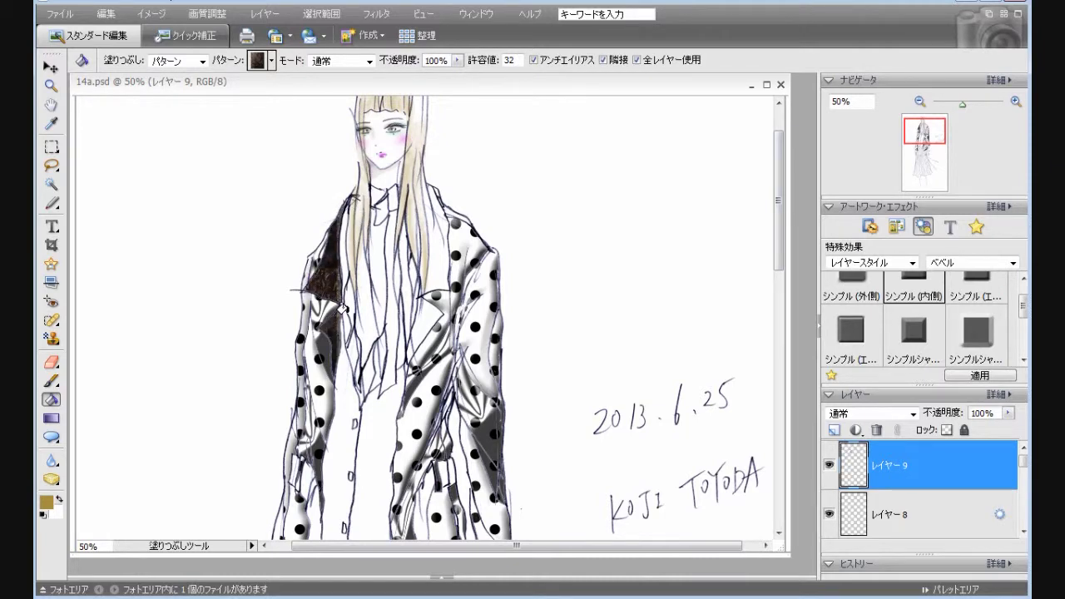
{"action": "left_click", "coordinate": [413, 302]}
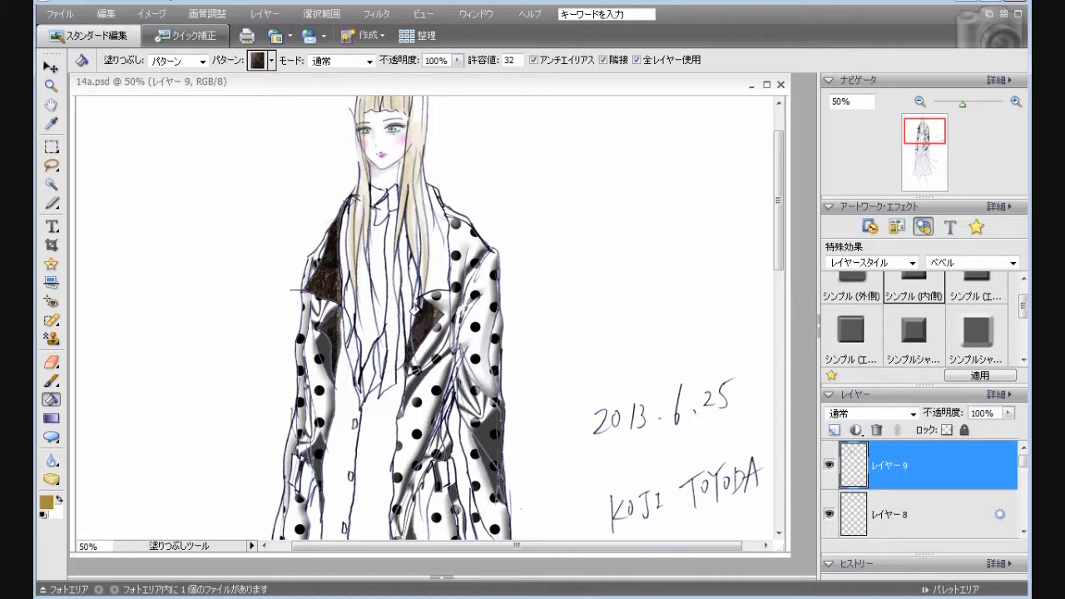
{"action": "left_click", "coordinate": [436, 225]}
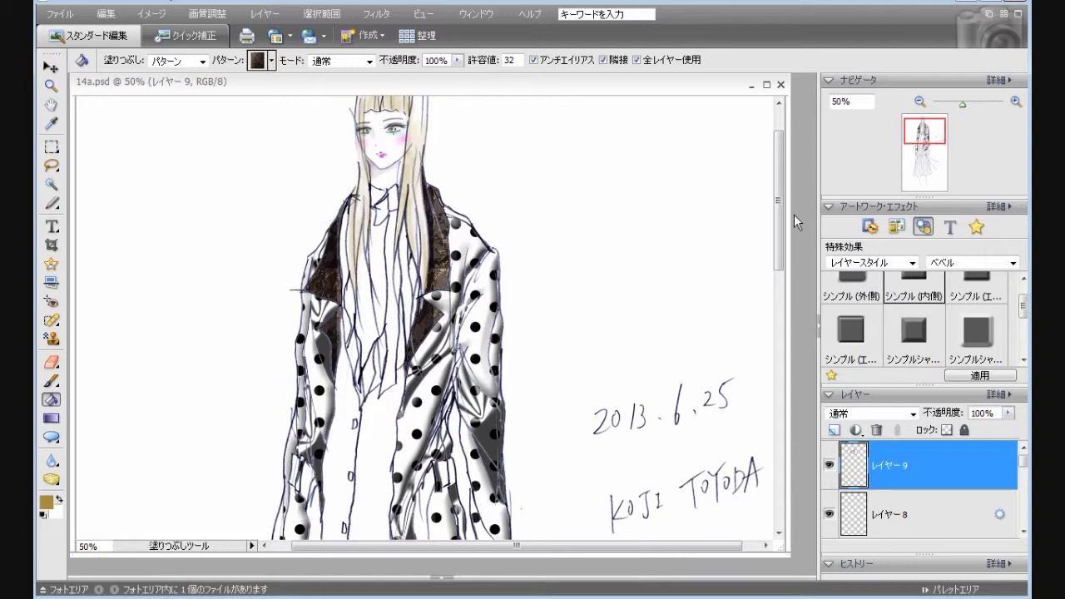
{"action": "left_click_drag", "start_coordinate": [778, 232], "coordinate": [799, 259]}
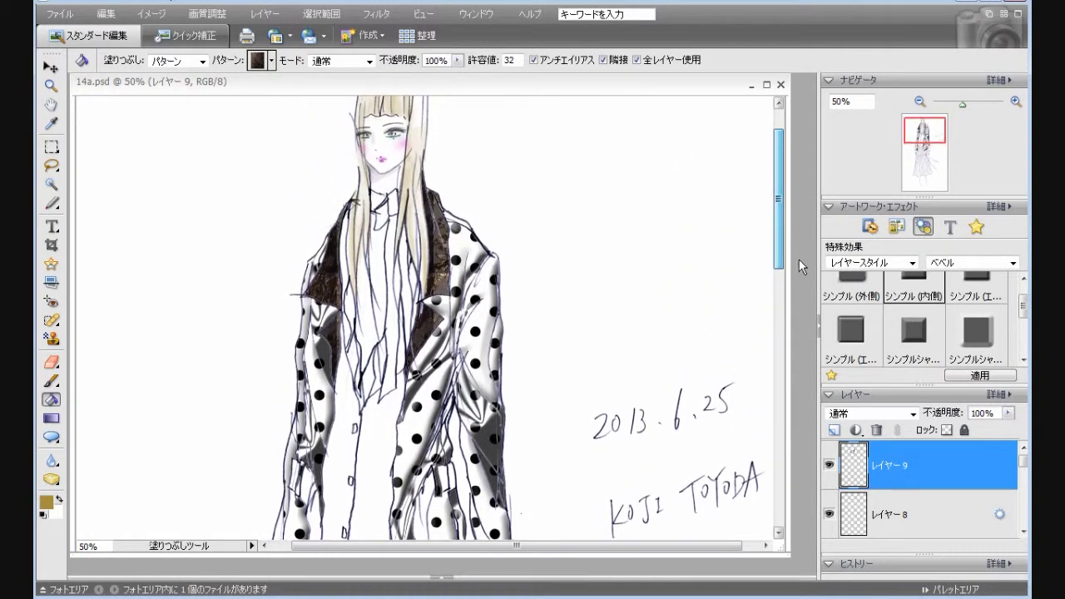
{"action": "double_click", "coordinate": [908, 288]}
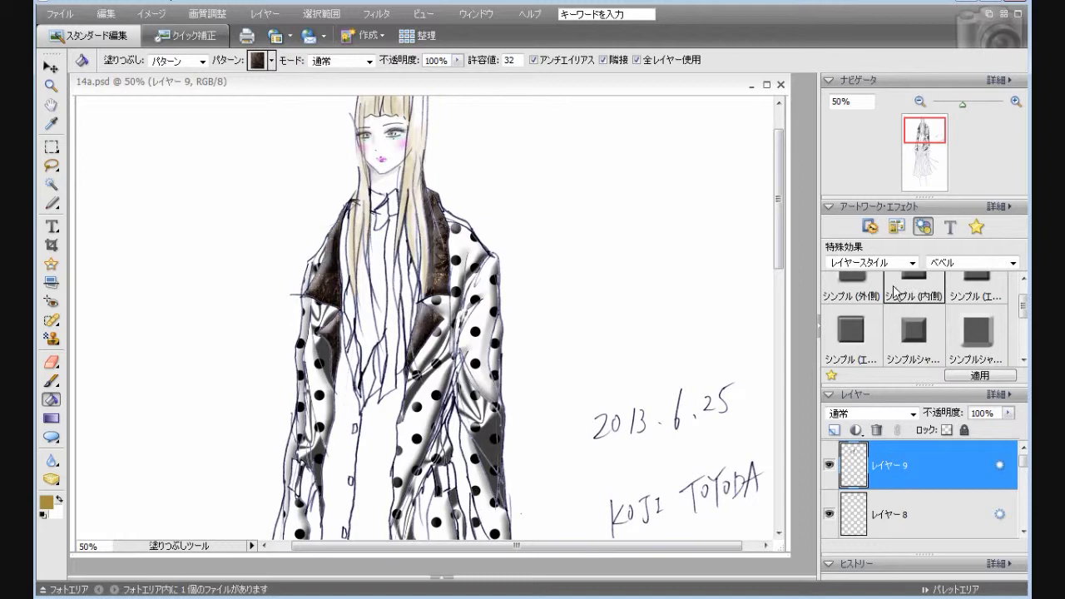
- On a new layer, fill the pocket flaps and inner front strips of the coat with the brown pattern and apply the シンプル (内側) bevel
{"action": "left_click_drag", "start_coordinate": [783, 264], "coordinate": [787, 316]}
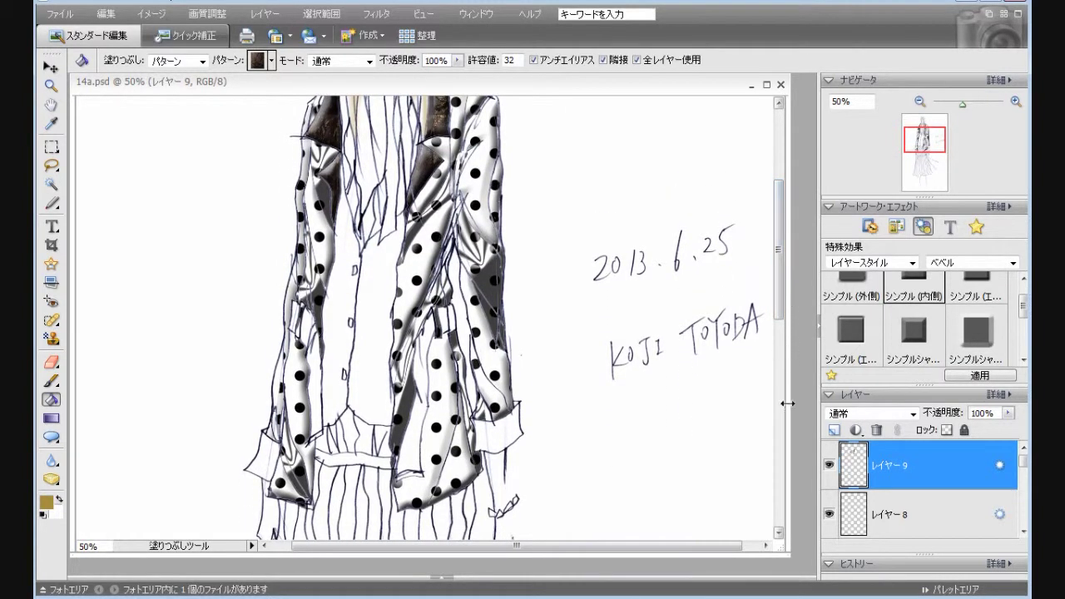
{"action": "left_click", "coordinate": [834, 430]}
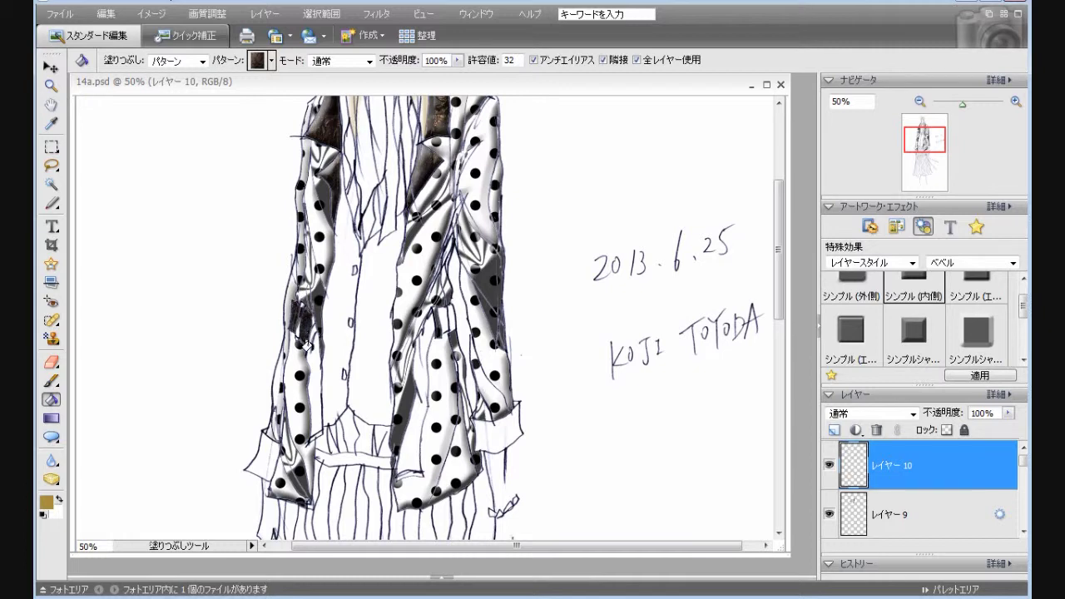
{"action": "left_click", "coordinate": [307, 327]}
{"action": "left_click", "coordinate": [307, 317]}
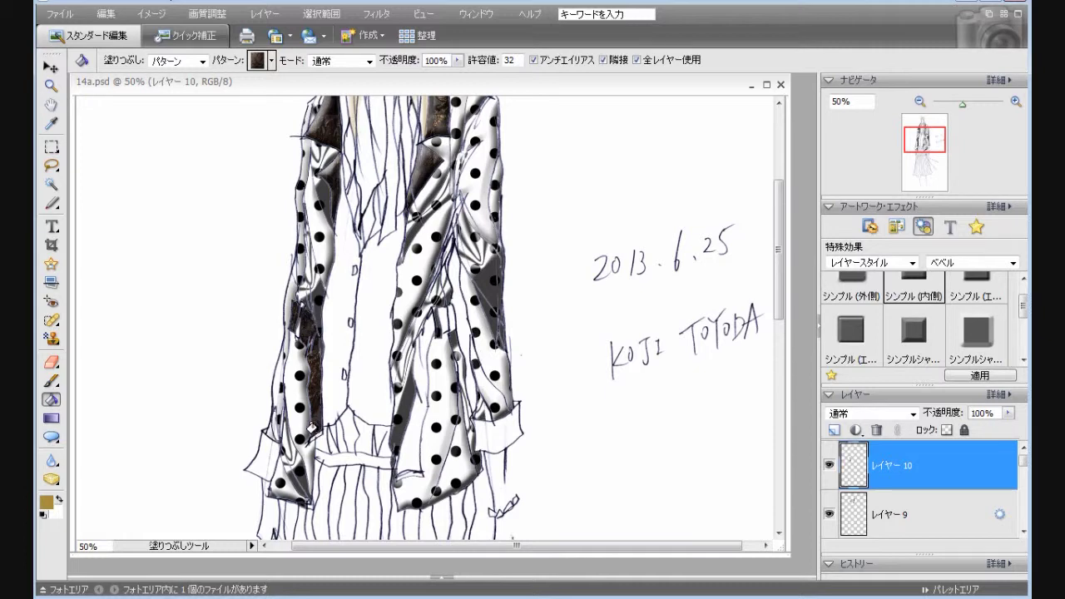
{"action": "left_click", "coordinate": [422, 337]}
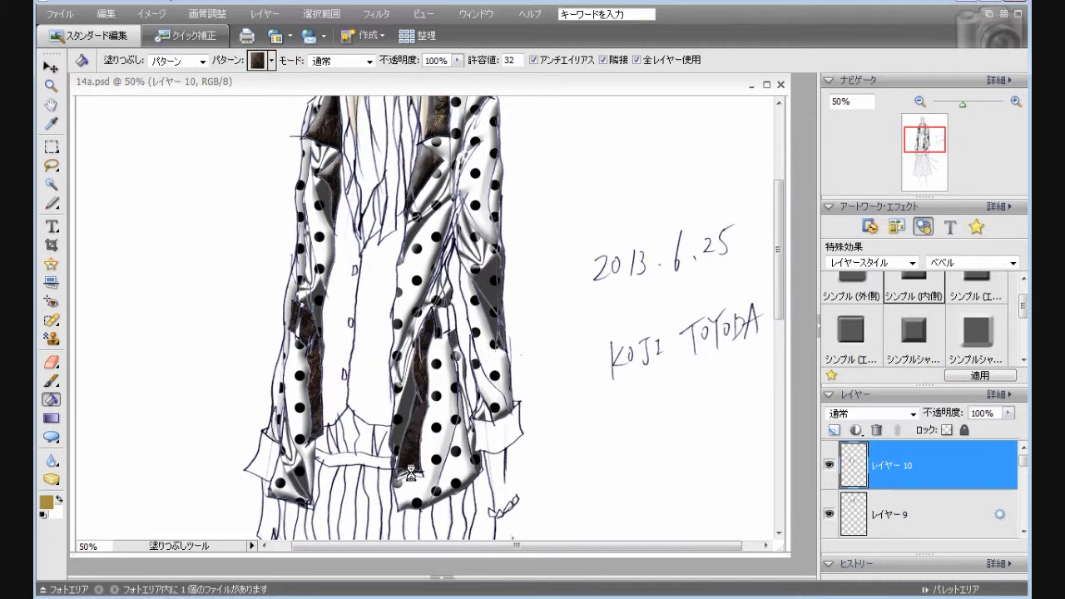
{"action": "left_click", "coordinate": [445, 302]}
{"action": "double_click", "coordinate": [918, 287]}
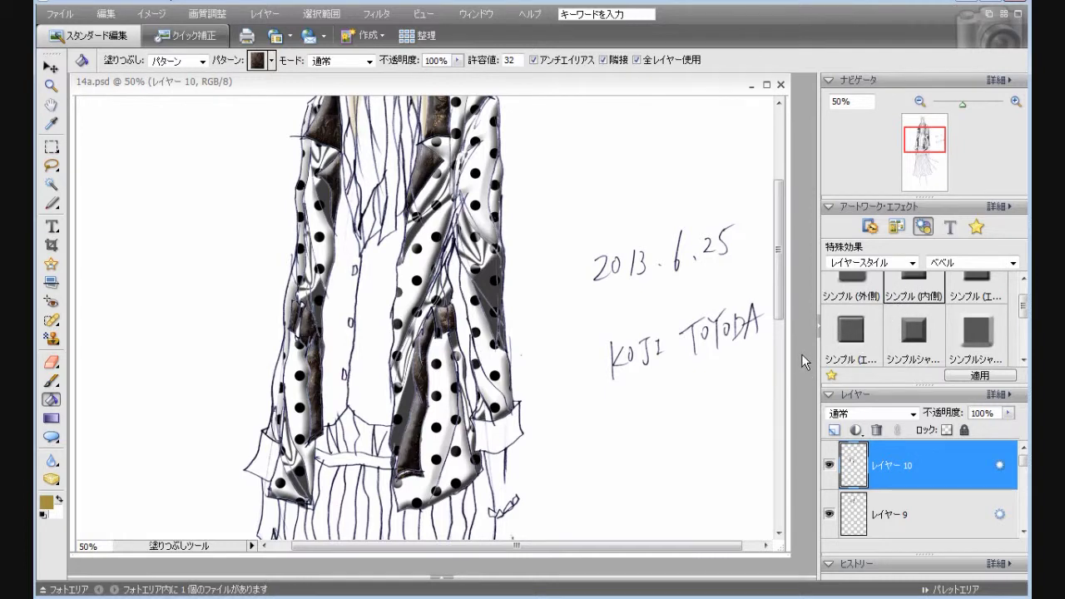
- Try 扇形 and other bevel variants on the layer with the pocket flaps and front strips, and reapply シンプル (内側)
{"action": "double_click", "coordinate": [970, 283]}
{"action": "left_click", "coordinate": [918, 330]}
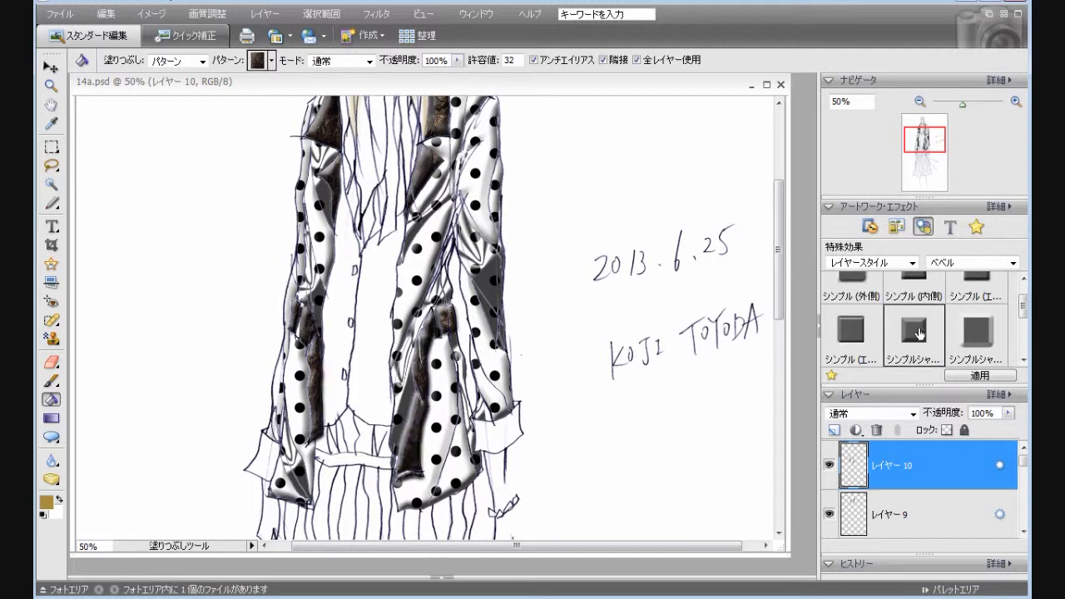
{"action": "double_click", "coordinate": [918, 334]}
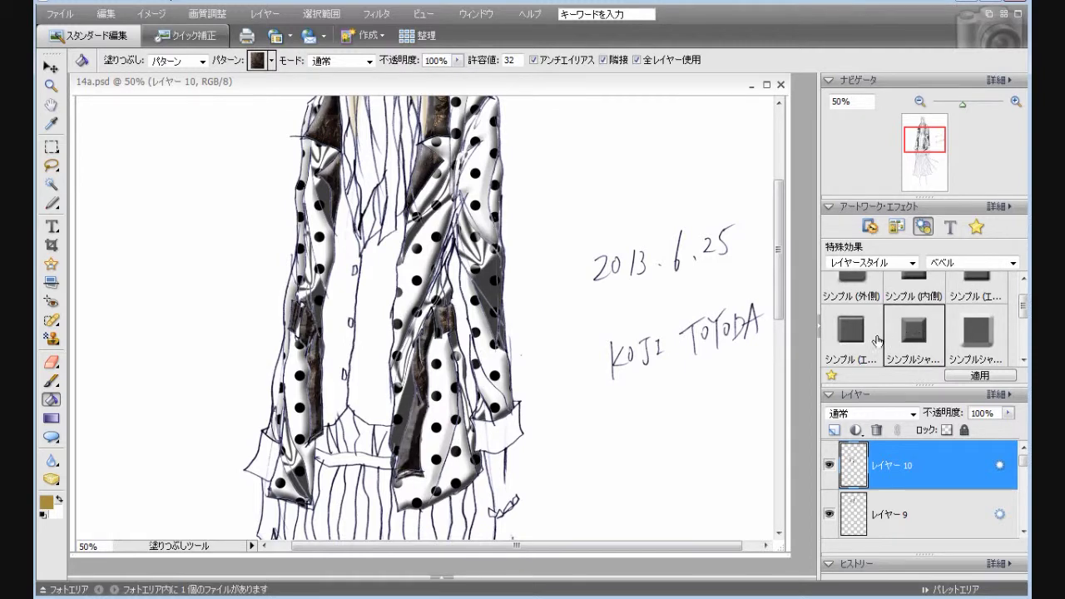
{"action": "left_click_drag", "start_coordinate": [1023, 308], "coordinate": [1017, 333]}
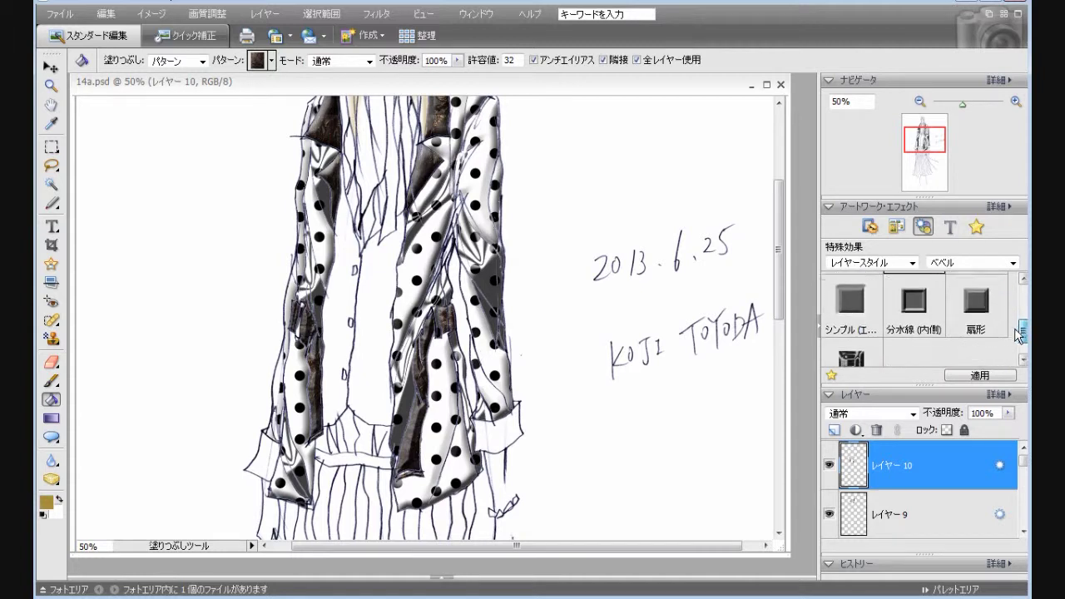
{"action": "double_click", "coordinate": [985, 323]}
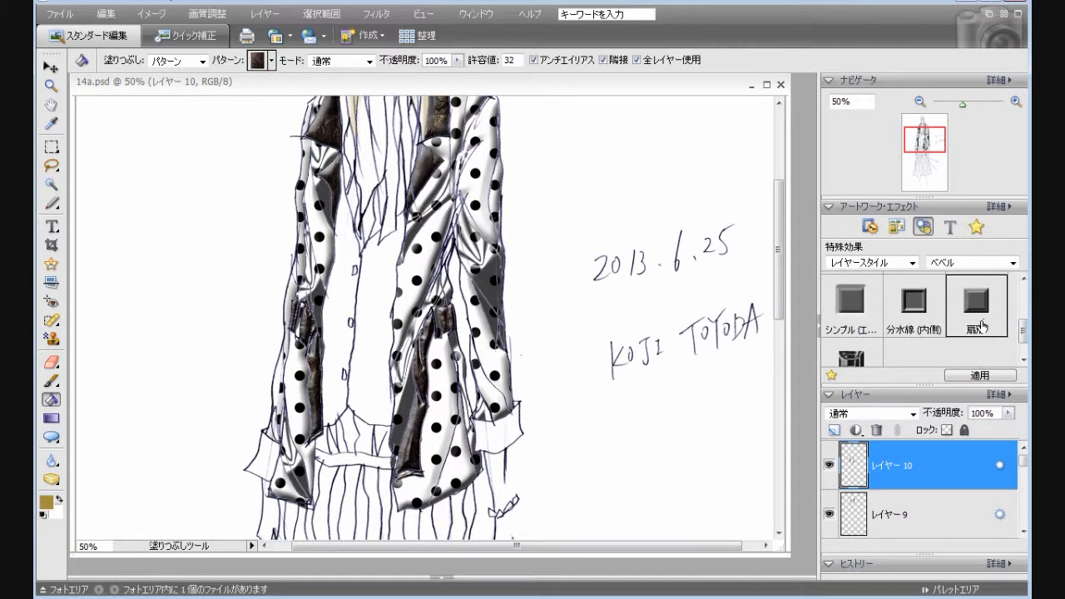
{"action": "left_click_drag", "start_coordinate": [1023, 337], "coordinate": [1024, 279]}
{"action": "double_click", "coordinate": [979, 314]}
{"action": "double_click", "coordinate": [923, 316]}
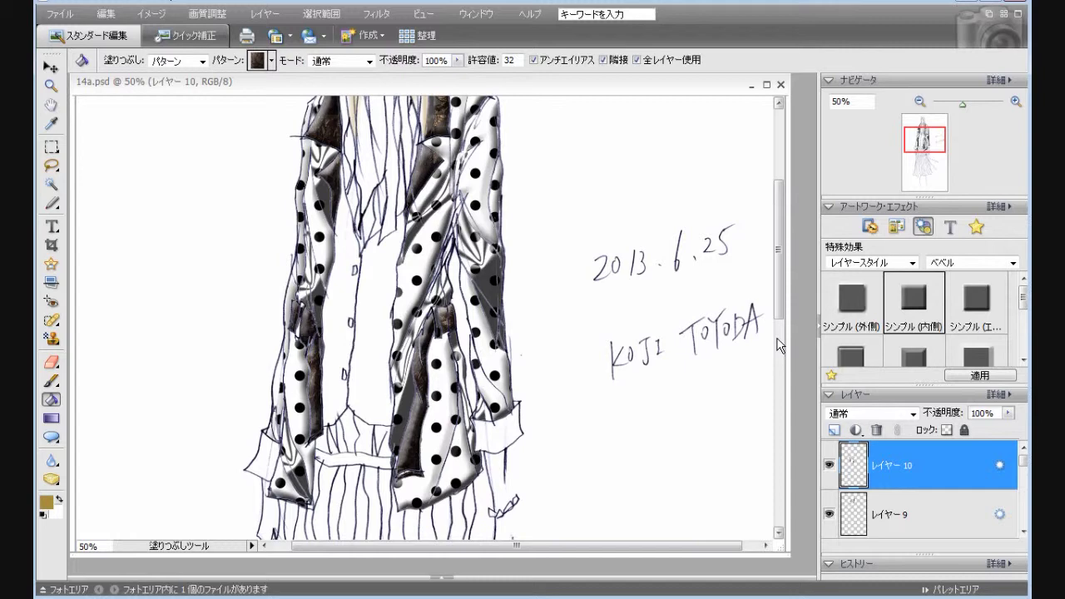
- On a new layer, fill both sleeve cuffs with the brown pattern and apply the シンプル (内側) bevel
{"action": "mouse_move", "coordinate": [779, 324]}
{"action": "left_mouse_down"}
{"action": "mouse_move", "coordinate": [780, 267]}
{"action": "mouse_move", "coordinate": [782, 327]}
{"action": "left_mouse_up"}
{"action": "left_click", "coordinate": [834, 430]}
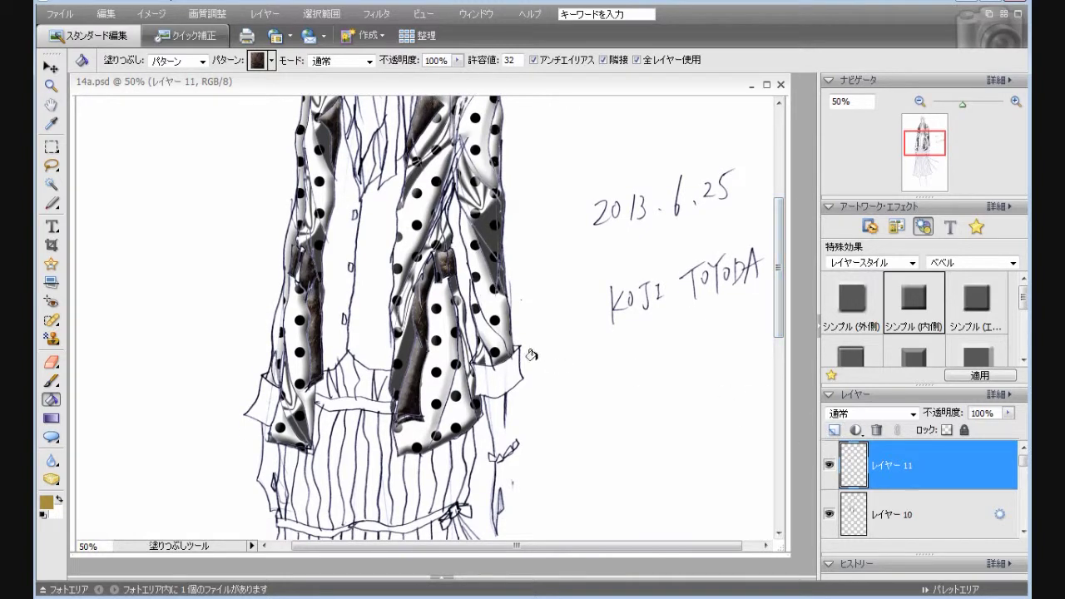
{"action": "left_click", "coordinate": [481, 382]}
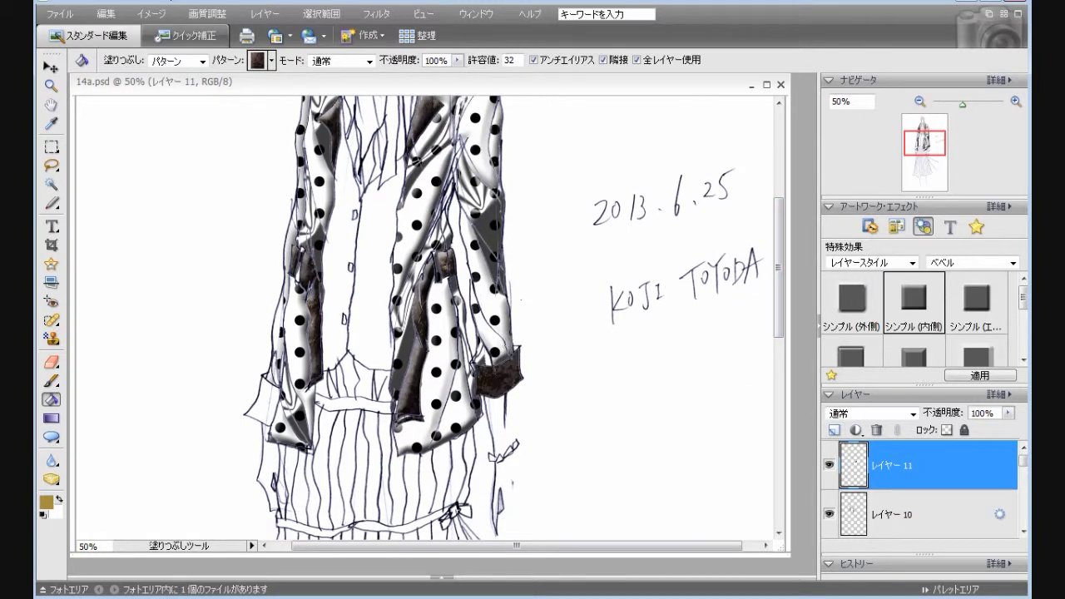
{"action": "left_click", "coordinate": [256, 399]}
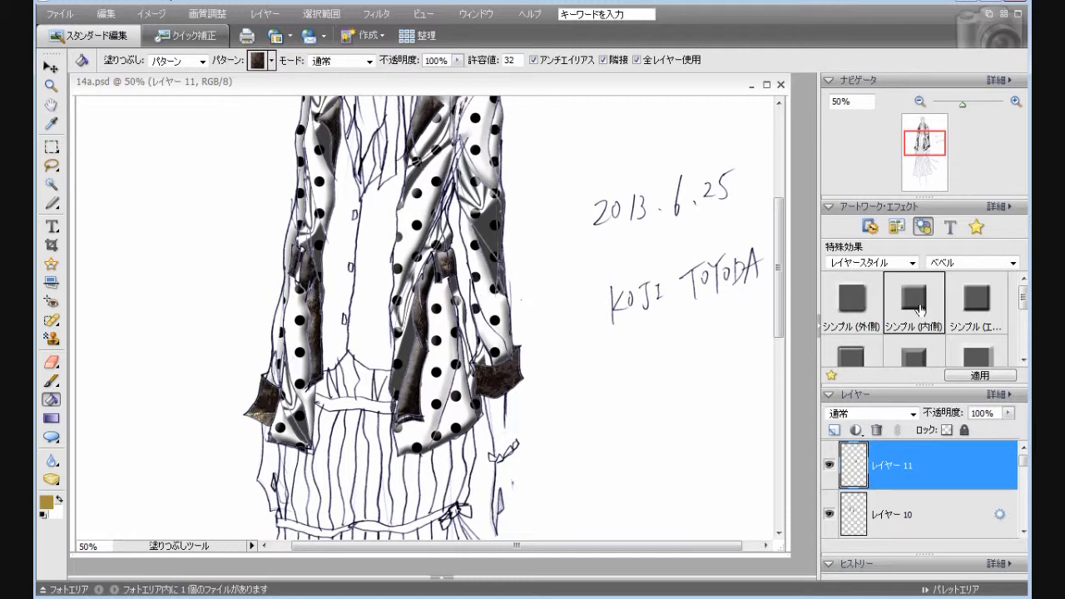
{"action": "double_click", "coordinate": [920, 308]}
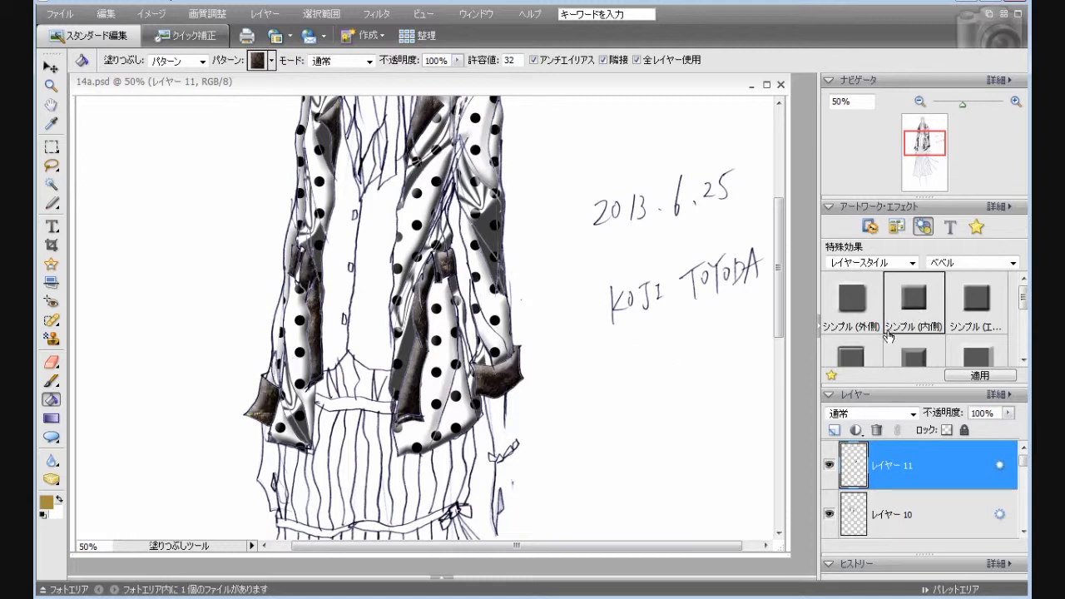
- Choose the dark charcoal fabric pattern with faint mottling as the fill pattern
{"action": "mouse_move", "coordinate": [779, 326]}
{"action": "left_mouse_down"}
{"action": "mouse_move", "coordinate": [777, 263]}
{"action": "mouse_move", "coordinate": [787, 423]}
{"action": "mouse_move", "coordinate": [791, 256]}
{"action": "left_mouse_up"}
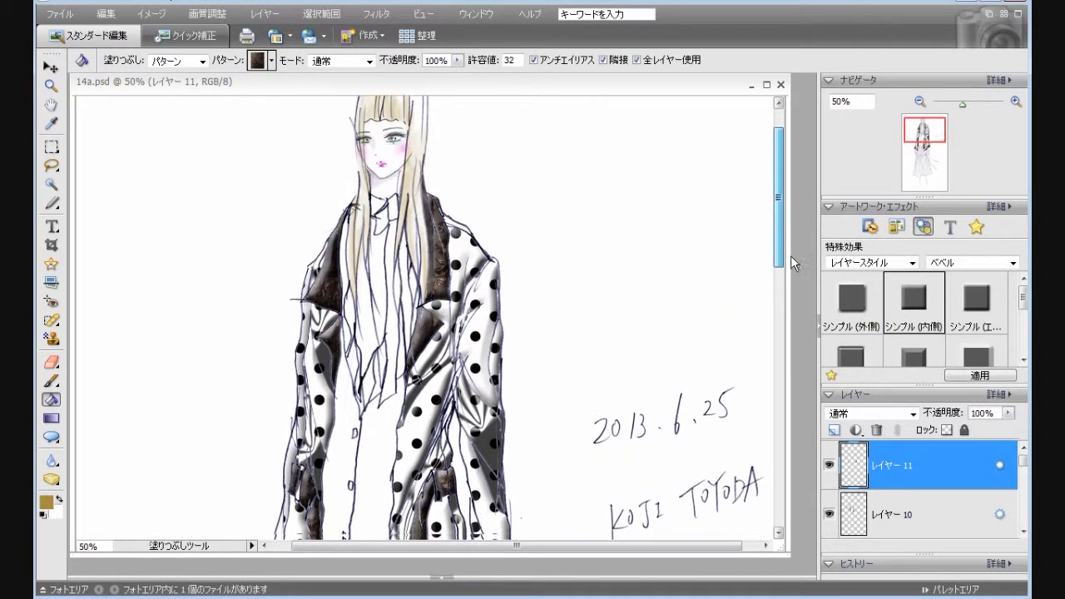
{"action": "left_click", "coordinate": [271, 60]}
{"action": "left_click_drag", "start_coordinate": [425, 574], "coordinate": [417, 297]}
{"action": "left_click", "coordinate": [154, 513]}
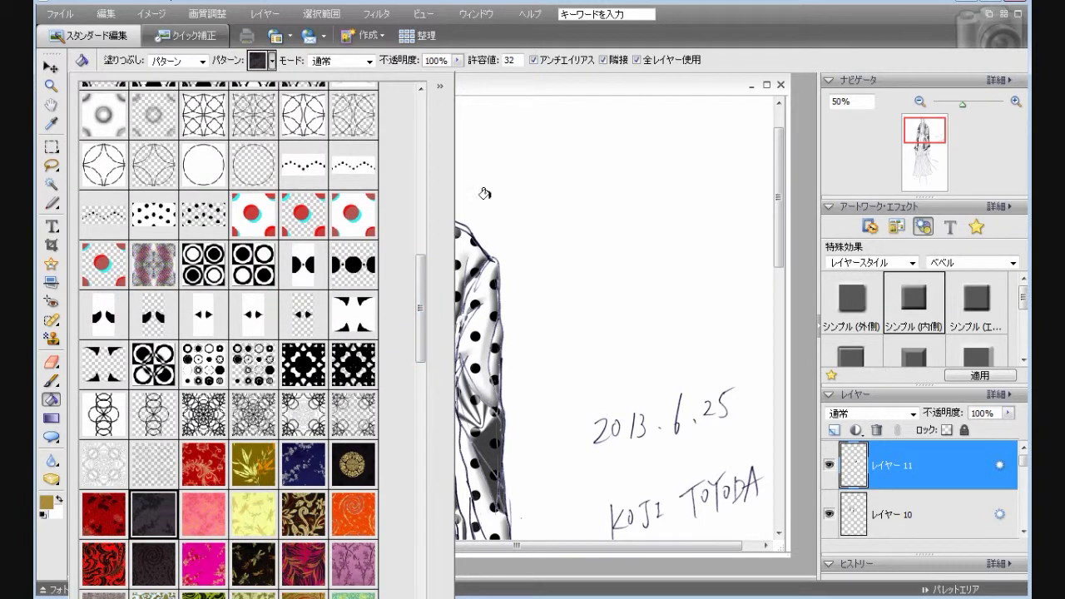
{"action": "left_click", "coordinate": [580, 97]}
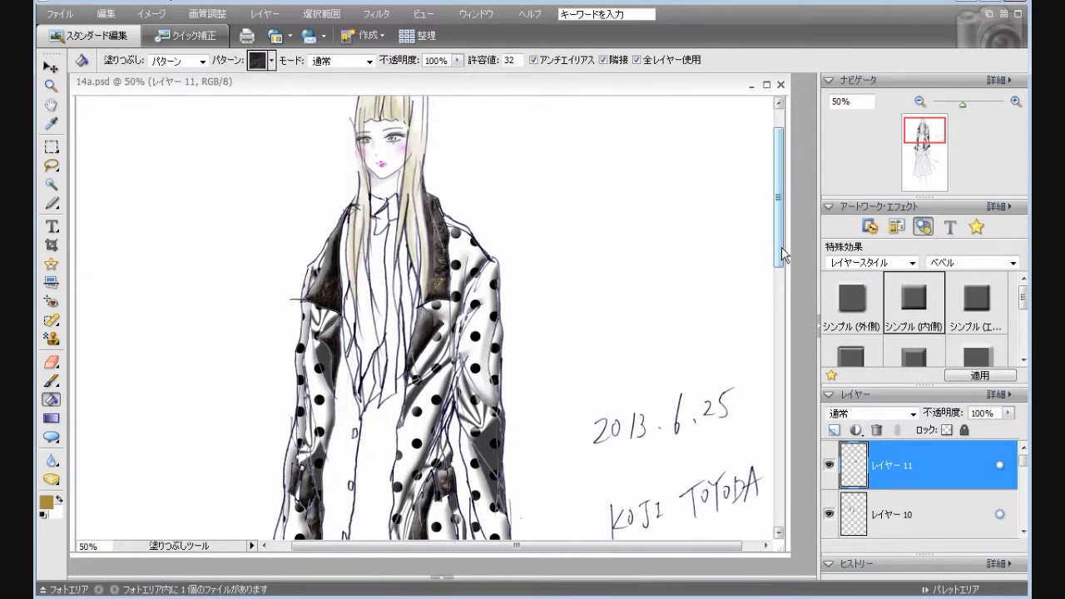
- Try filling the vest's left half with the charcoal pattern on the sleeve-cuff layer, and undo the fill
{"action": "left_click_drag", "start_coordinate": [781, 249], "coordinate": [781, 288]}
{"action": "left_click", "coordinate": [347, 340]}
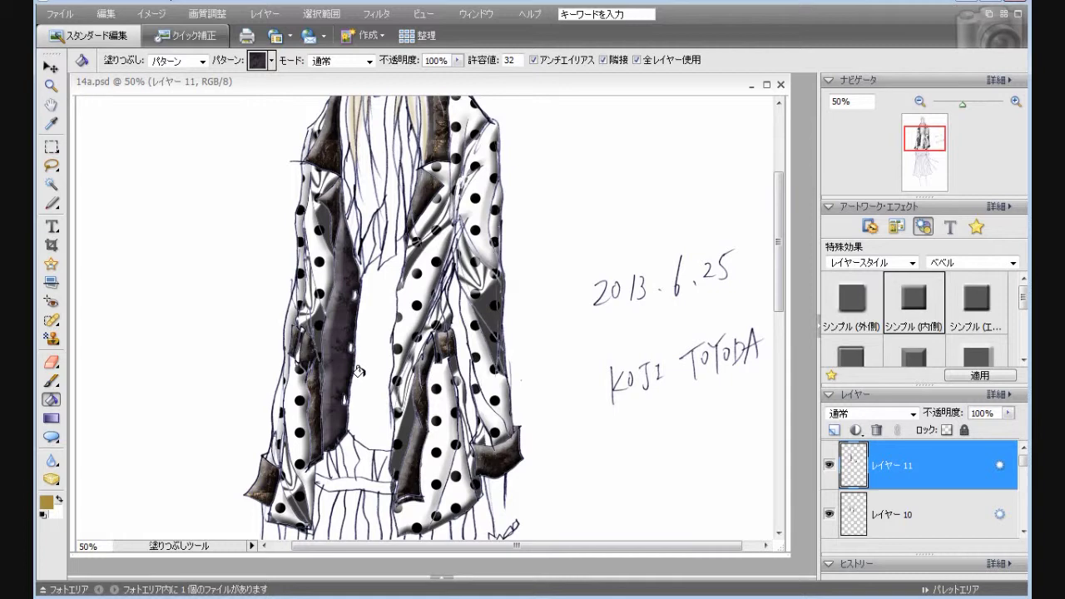
{"action": "left_click", "coordinate": [115, 14]}
{"action": "left_click", "coordinate": [124, 33]}
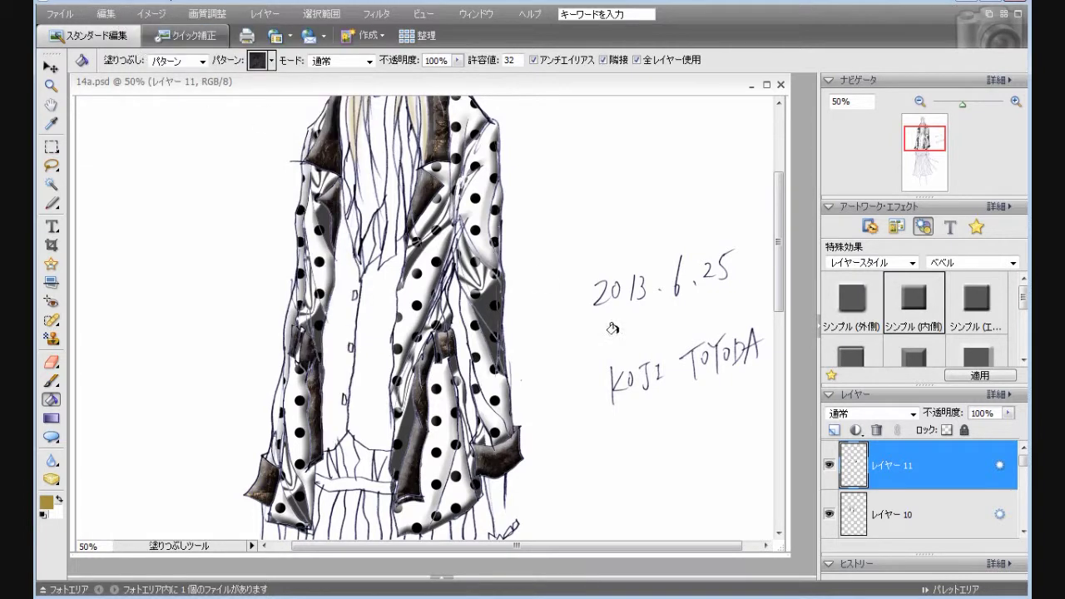
- On a new layer, fill the vest's left half with the charcoal pattern and apply the 低 style from シャドウ (内側)
{"action": "left_click", "coordinate": [834, 430]}
{"action": "left_click", "coordinate": [348, 364]}
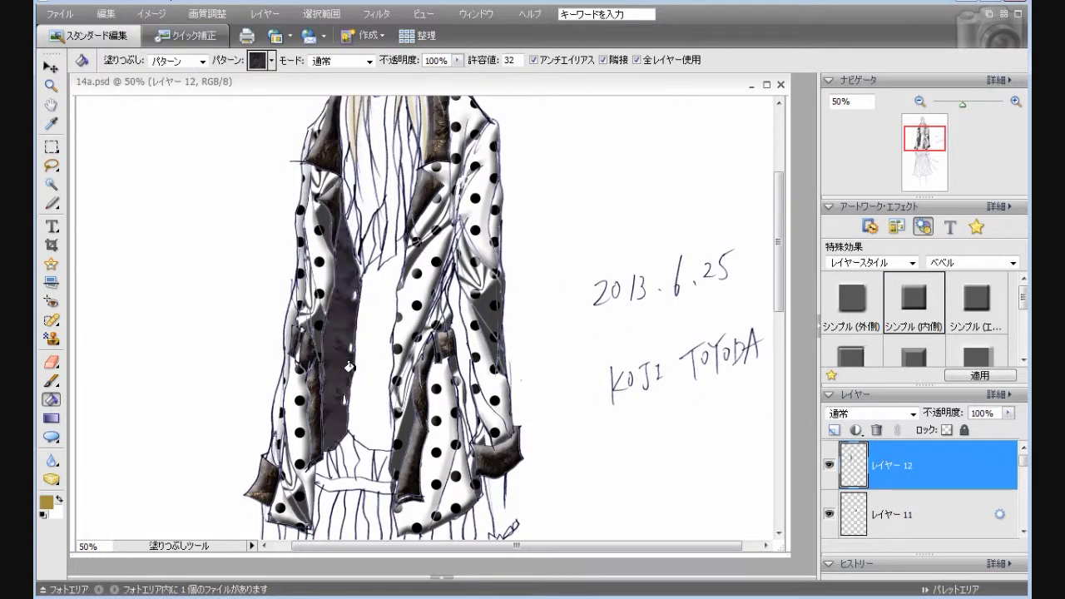
{"action": "left_click", "coordinate": [965, 262]}
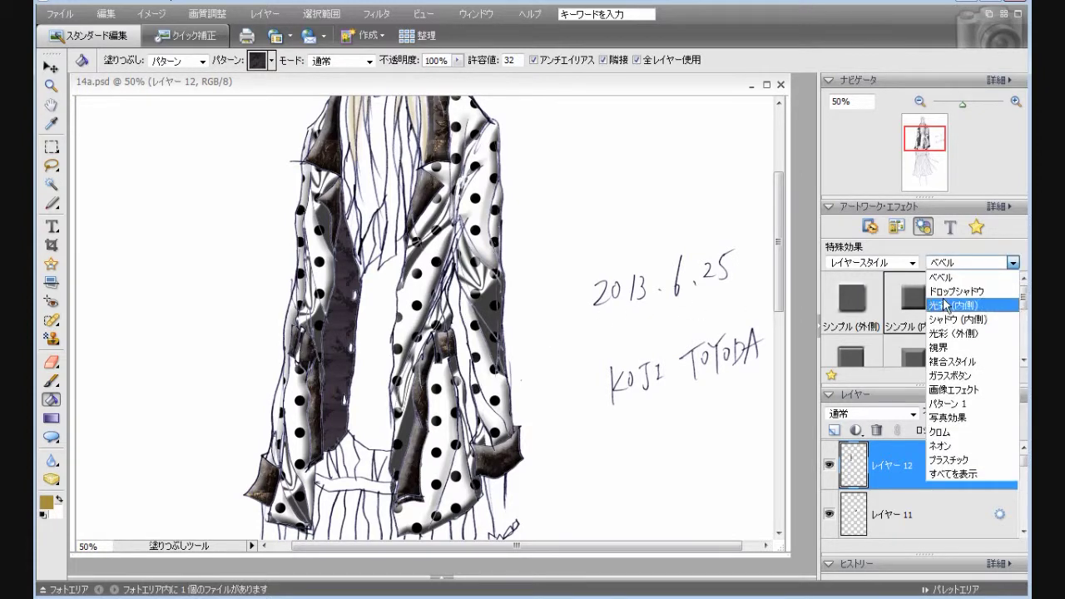
{"action": "left_click", "coordinate": [940, 316]}
{"action": "double_click", "coordinate": [865, 322]}
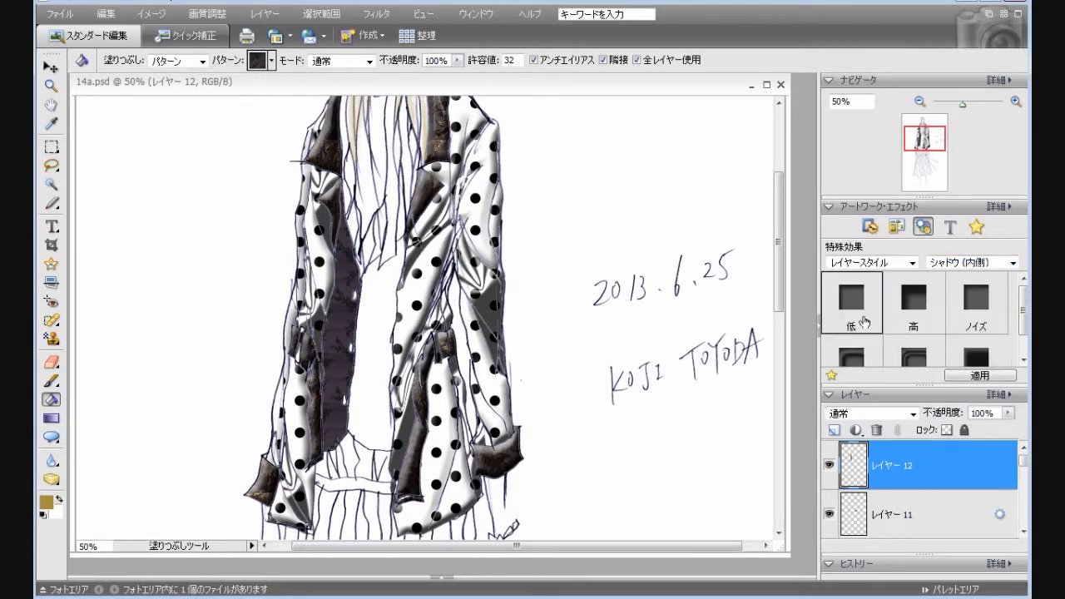
- On a new layer, fill the vest's right half with the charcoal pattern, try the 高 inner shadow and settle on 低
{"action": "left_click", "coordinate": [834, 429]}
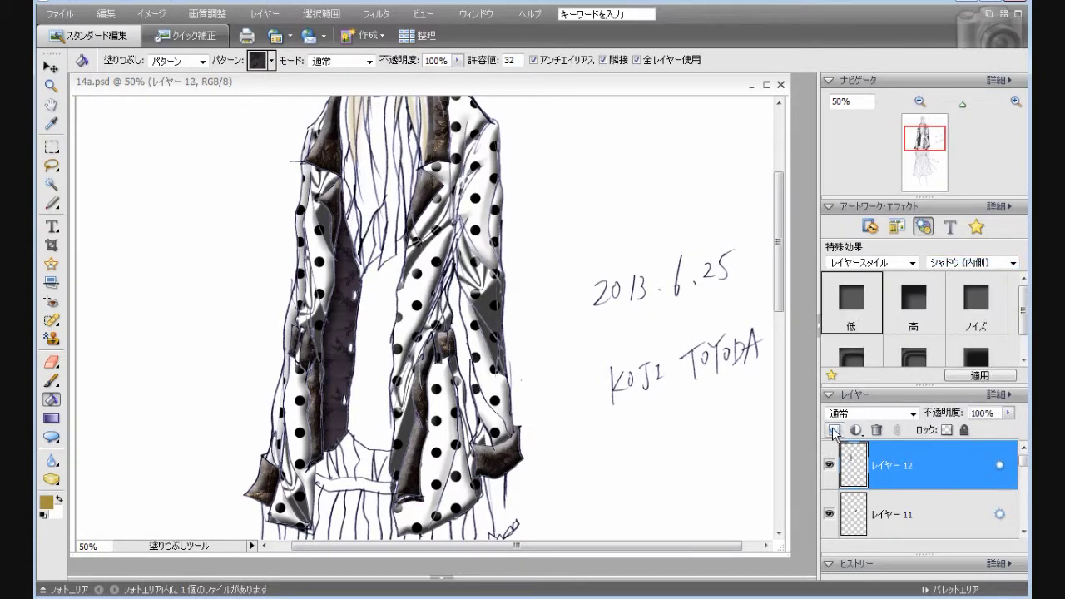
{"action": "left_click", "coordinate": [372, 339]}
{"action": "left_click", "coordinate": [376, 335]}
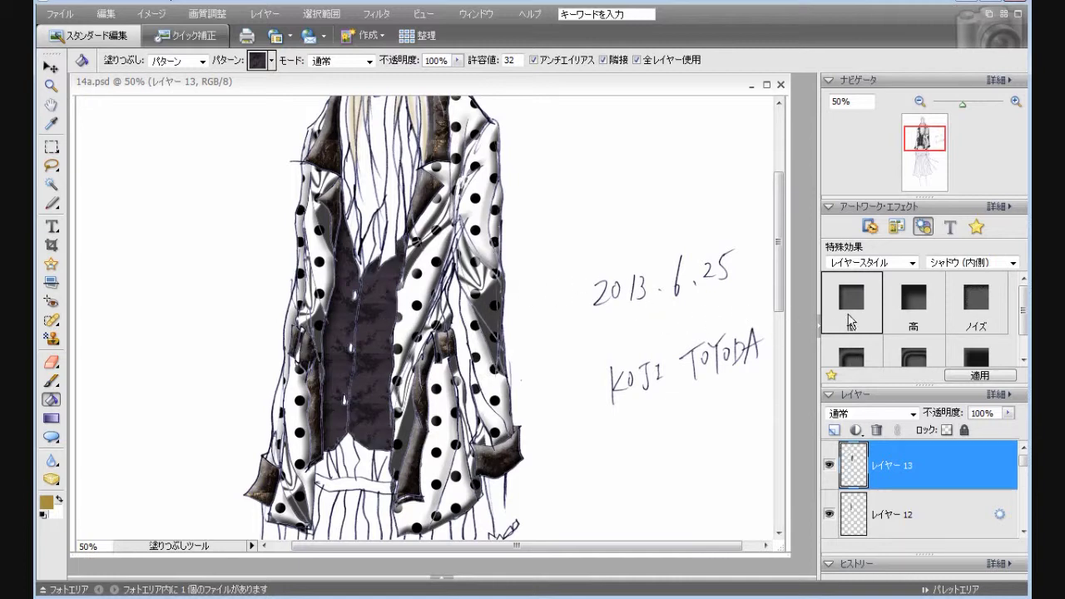
{"action": "double_click", "coordinate": [849, 323]}
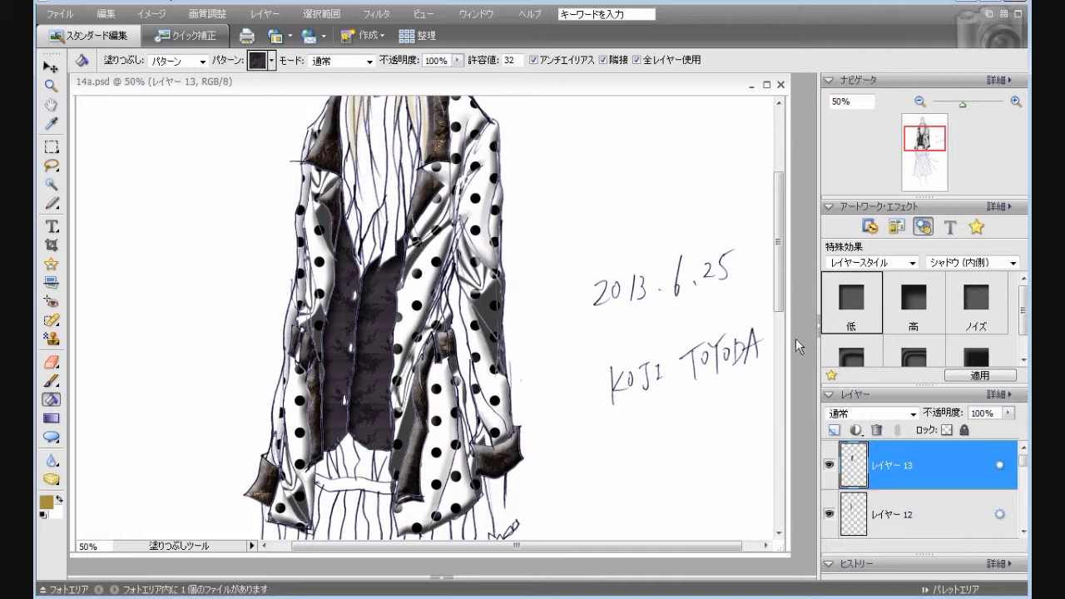
{"action": "double_click", "coordinate": [894, 314]}
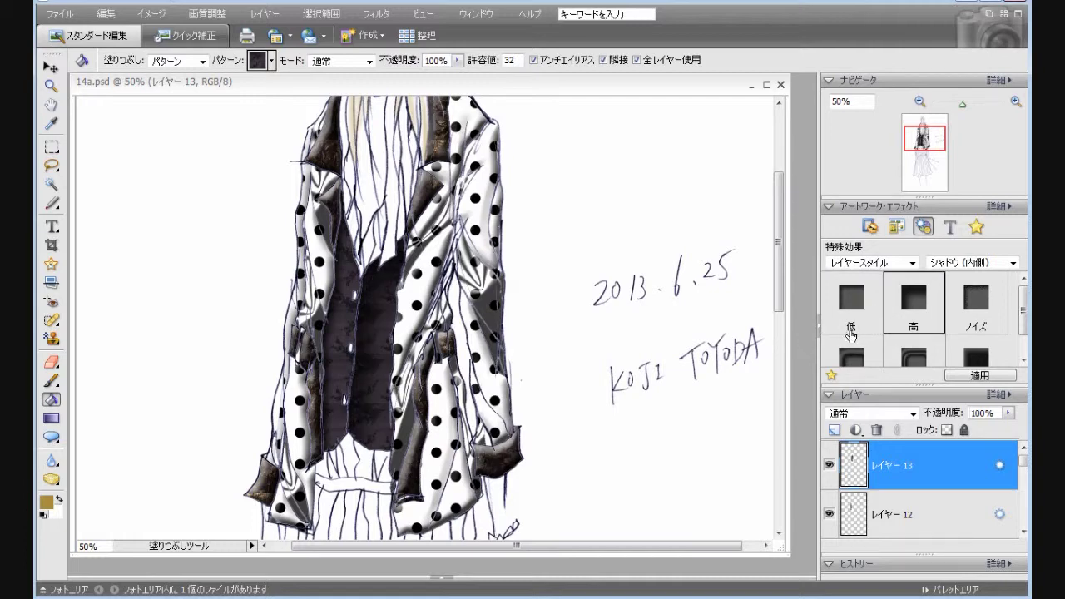
{"action": "double_click", "coordinate": [866, 321]}
- Add a new layer for the blouse and choose the black-and-white swirl pattern as the fill pattern
{"action": "left_click_drag", "start_coordinate": [780, 307], "coordinate": [798, 264]}
{"action": "left_click", "coordinate": [833, 430]}
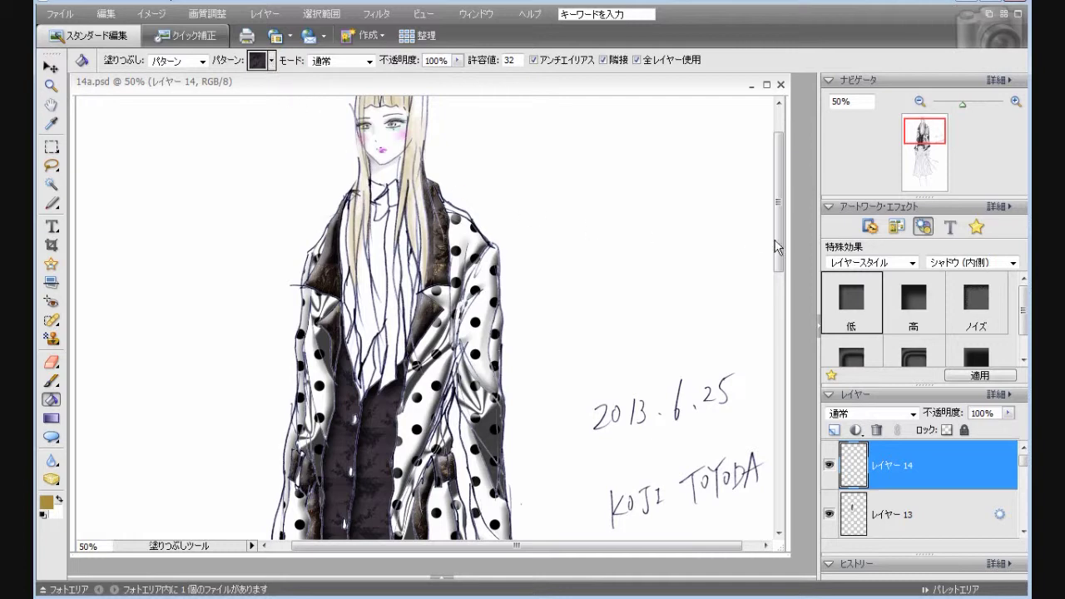
{"action": "mouse_move", "coordinate": [778, 250]}
{"action": "left_mouse_down"}
{"action": "mouse_move", "coordinate": [774, 314]}
{"action": "mouse_move", "coordinate": [782, 251]}
{"action": "left_mouse_up"}
{"action": "left_click", "coordinate": [272, 60]}
{"action": "left_click_drag", "start_coordinate": [421, 356], "coordinate": [423, 377]}
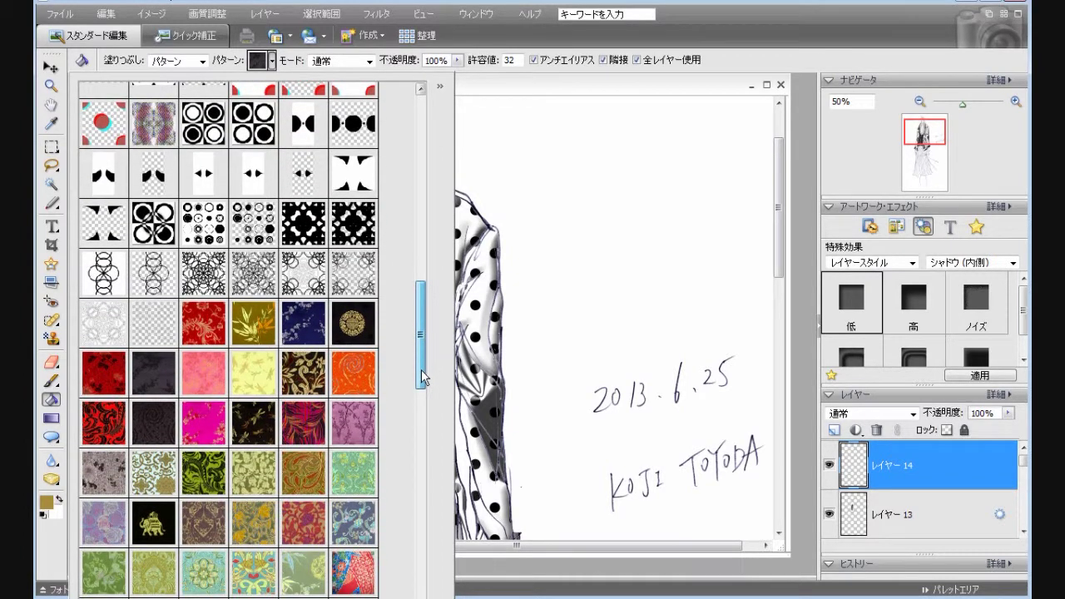
{"action": "left_click_drag", "start_coordinate": [423, 376], "coordinate": [405, 486]}
{"action": "left_click", "coordinate": [253, 476]}
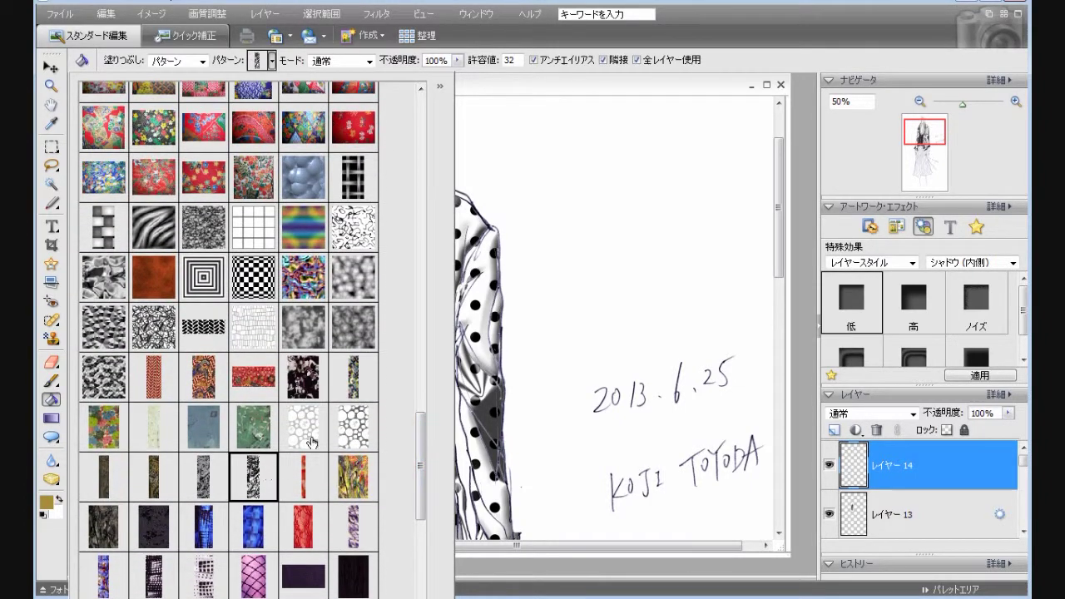
{"action": "left_click", "coordinate": [749, 259]}
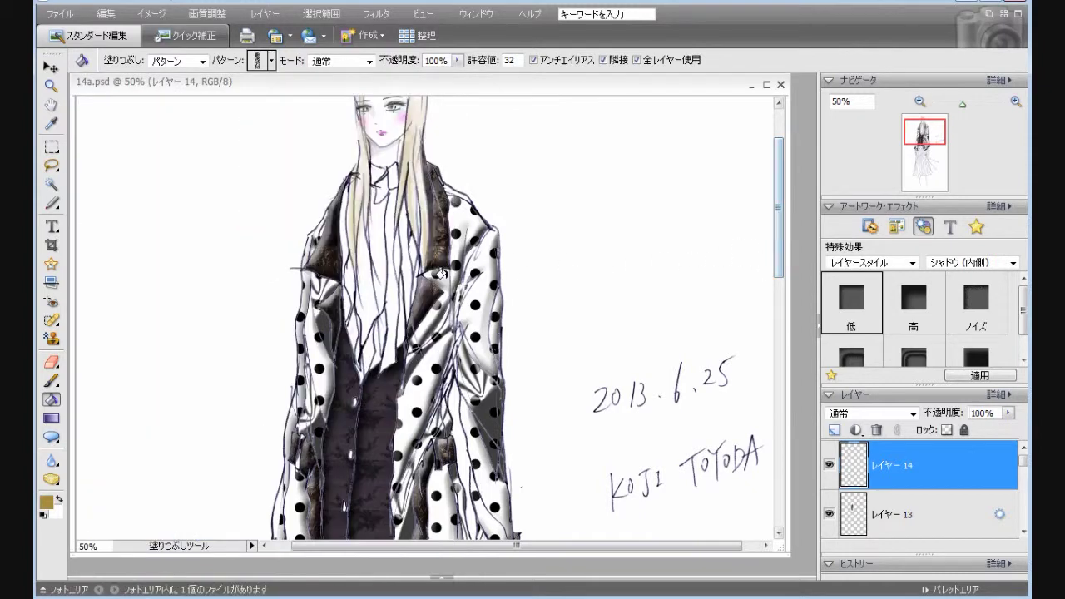
- Fill the blouse areas at the vest's neckline and beside both lapels with the black-and-white swirl pattern
{"action": "left_click", "coordinate": [354, 311]}
{"action": "left_click", "coordinate": [362, 352]}
{"action": "left_click", "coordinate": [369, 329]}
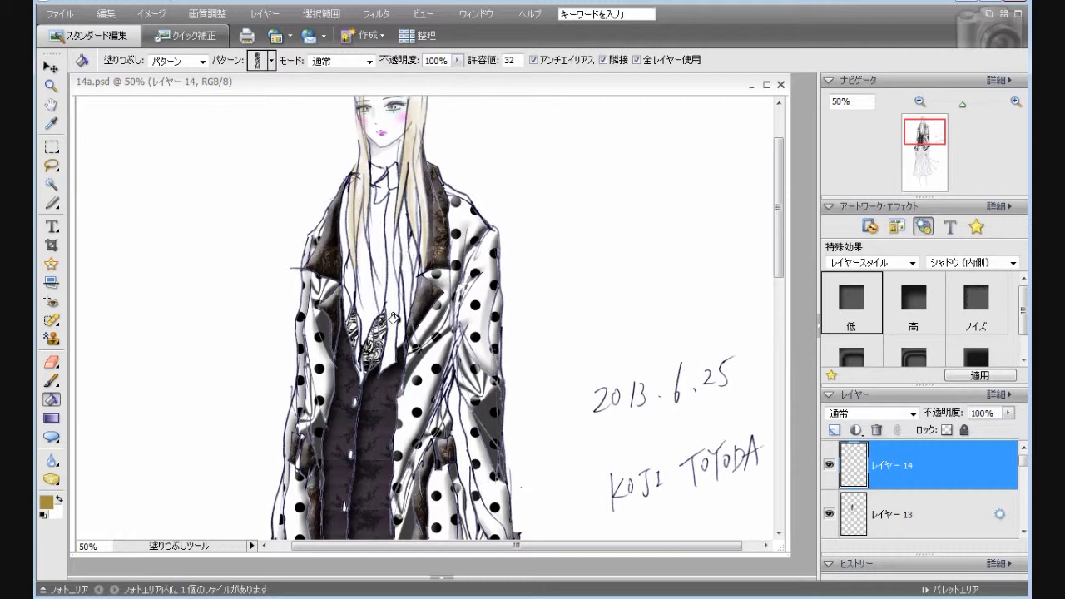
{"action": "left_click", "coordinate": [411, 269]}
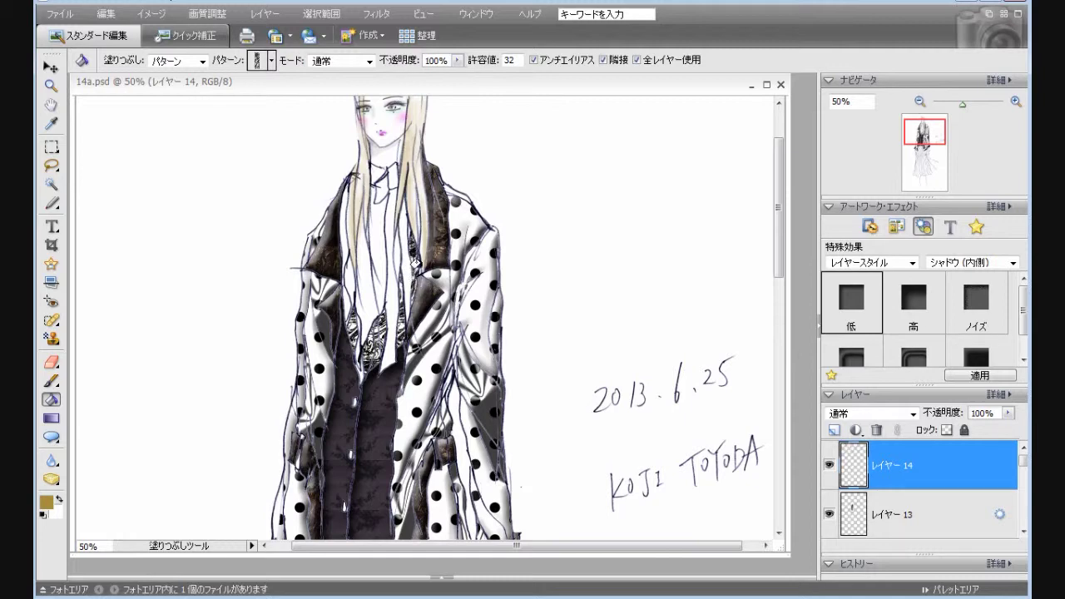
{"action": "left_click", "coordinate": [413, 213]}
{"action": "left_click", "coordinate": [340, 214]}
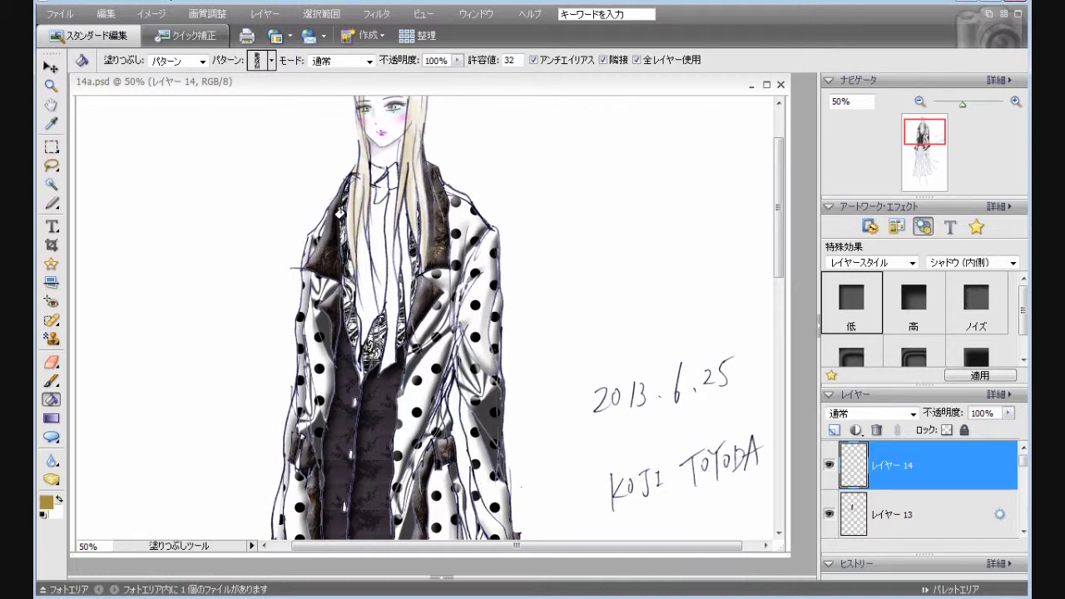
{"action": "left_click", "coordinate": [355, 350]}
- Try the 低 inner shadow on the layer with the blouse's swirl fills, and undo it
{"action": "double_click", "coordinate": [851, 322]}
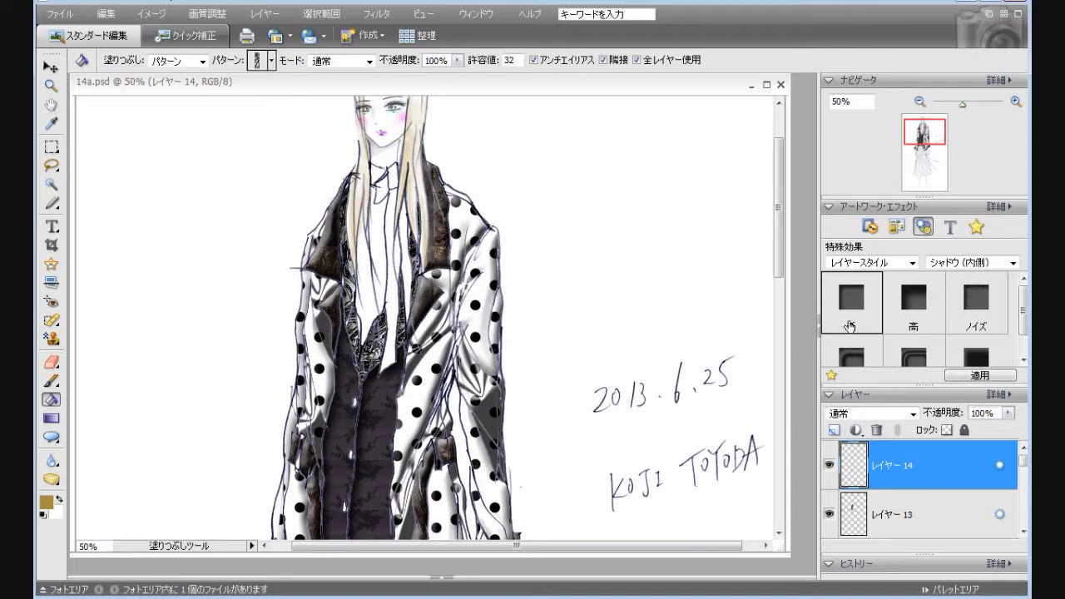
{"action": "left_click", "coordinate": [107, 14]}
{"action": "left_click", "coordinate": [125, 32]}
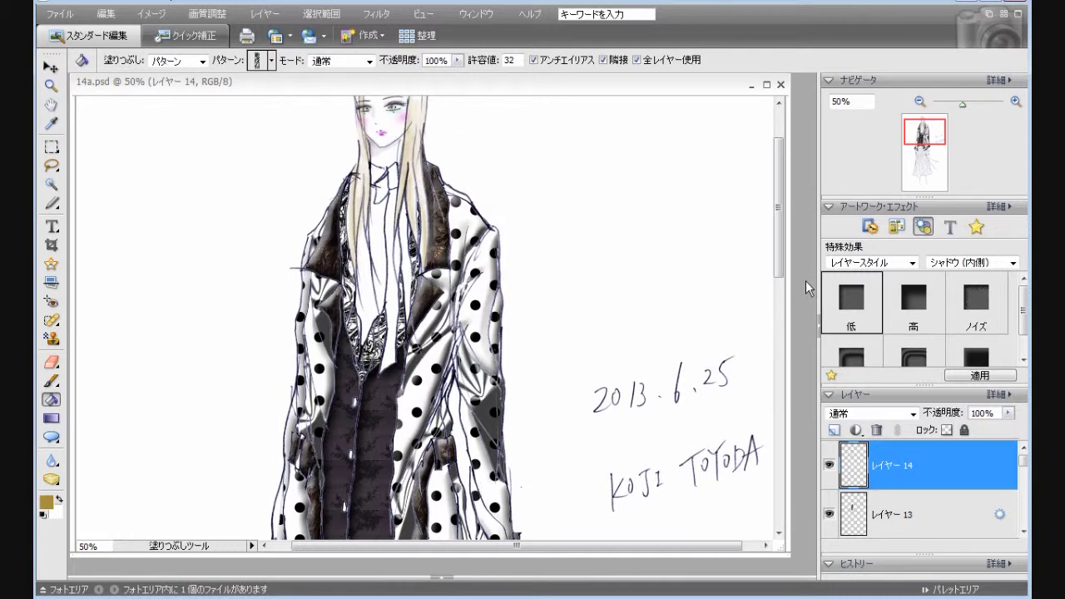
- On a new layer, fill the blouse hem below the vest with the swirl pattern and apply the 低 inner shadow
{"action": "left_click_drag", "start_coordinate": [775, 269], "coordinate": [778, 324]}
{"action": "left_click", "coordinate": [833, 430]}
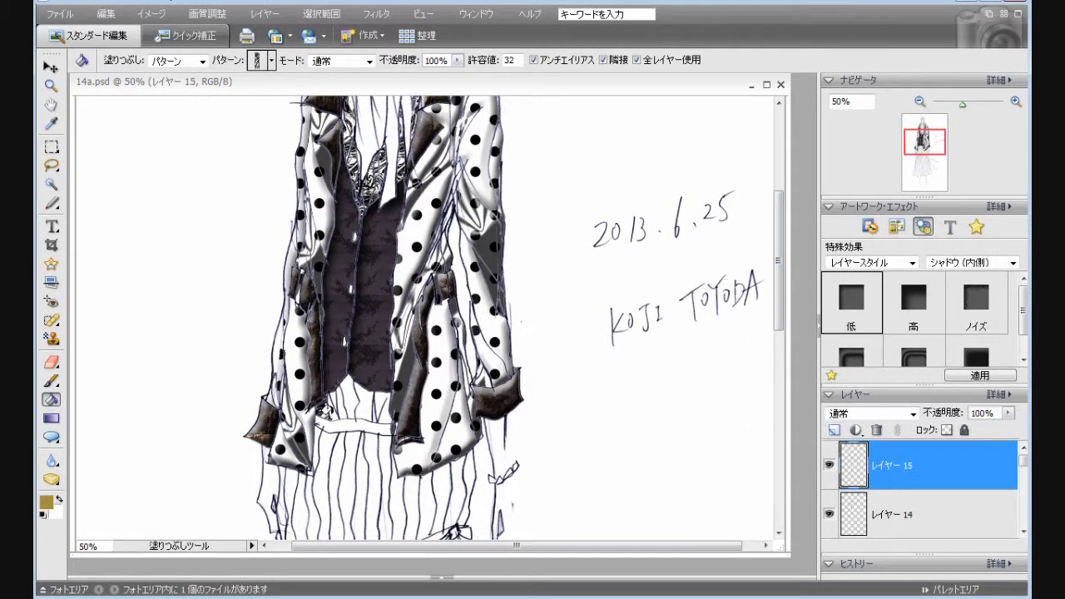
{"action": "left_click", "coordinate": [337, 401]}
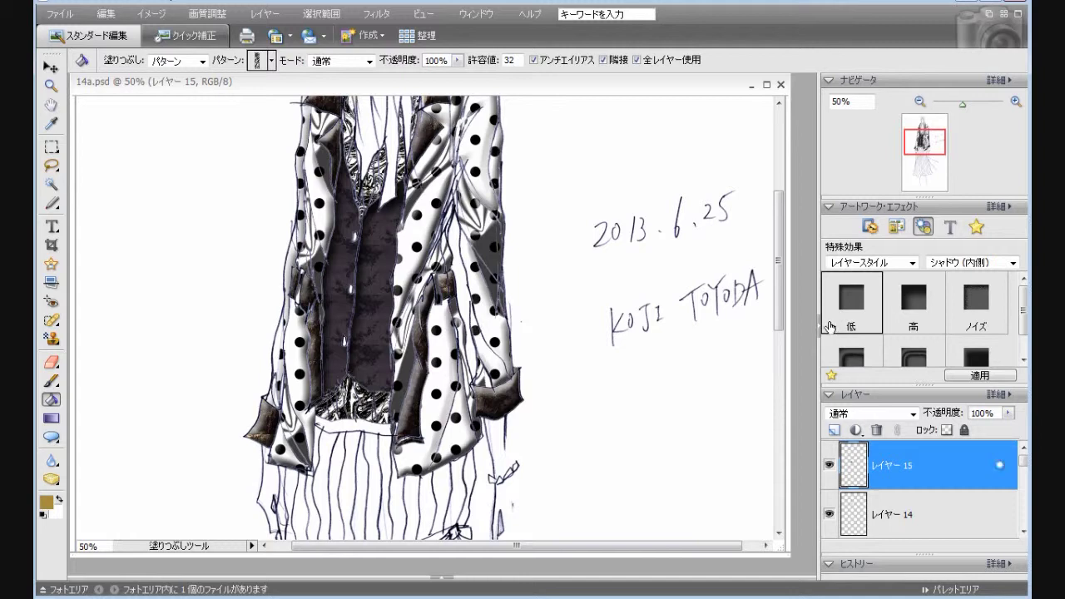
- Fill the small ribbon bow below the right cuff with the swirl pattern, and undo the fill that floods the background
{"action": "left_click_drag", "start_coordinate": [787, 326], "coordinate": [782, 350]}
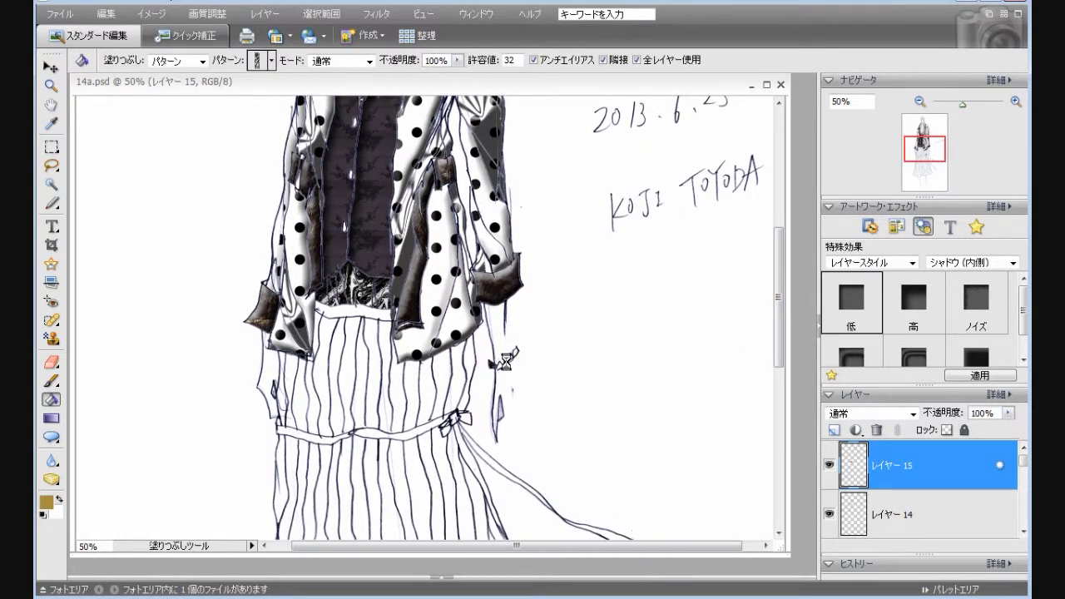
{"action": "left_click", "coordinate": [106, 14]}
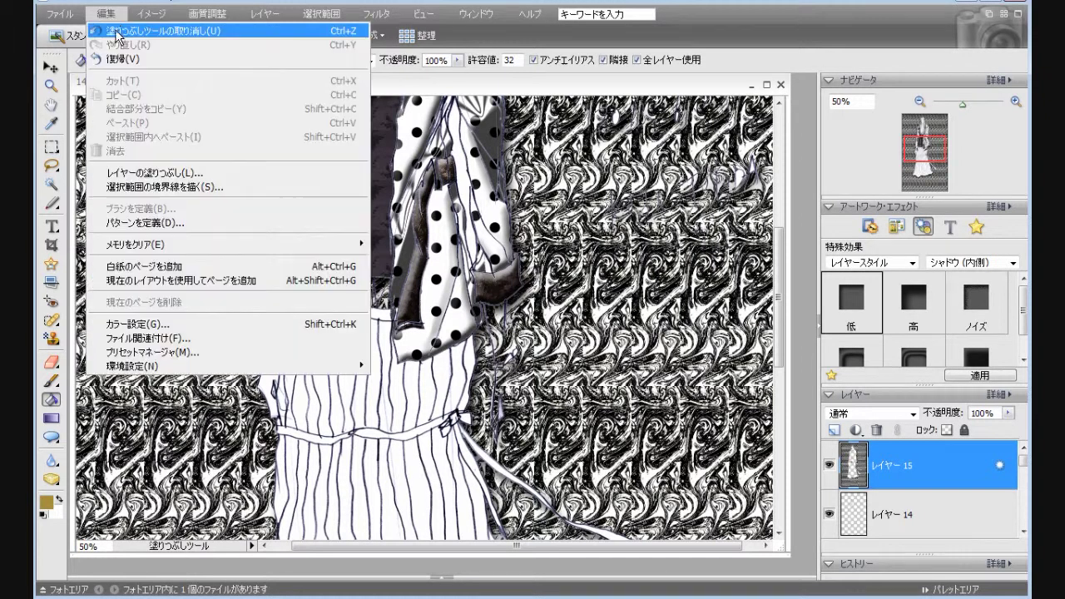
{"action": "left_click", "coordinate": [120, 32]}
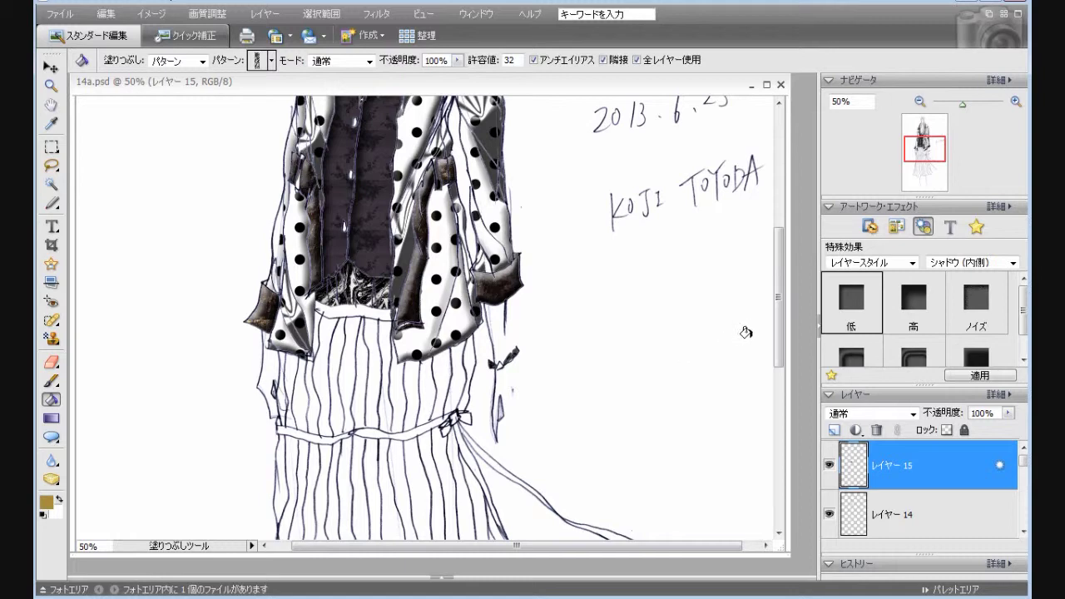
- Add a new layer for the skirt and choose the black interlaced-circles pattern as the fill pattern
{"action": "mouse_move", "coordinate": [781, 335]}
{"action": "left_mouse_down"}
{"action": "mouse_move", "coordinate": [798, 240]}
{"action": "mouse_move", "coordinate": [777, 364]}
{"action": "mouse_move", "coordinate": [796, 232]}
{"action": "mouse_move", "coordinate": [778, 386]}
{"action": "mouse_move", "coordinate": [794, 287]}
{"action": "mouse_move", "coordinate": [802, 419]}
{"action": "left_mouse_up"}
{"action": "left_click", "coordinate": [834, 430]}
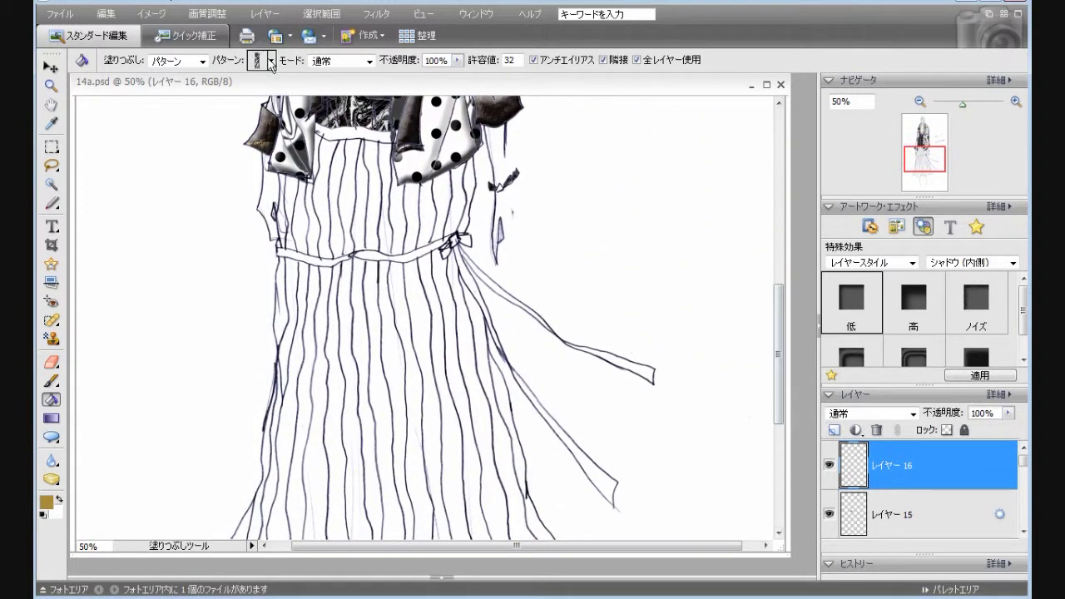
{"action": "left_click", "coordinate": [271, 61]}
{"action": "left_click_drag", "start_coordinate": [420, 453], "coordinate": [420, 299]}
{"action": "left_click", "coordinate": [216, 411]}
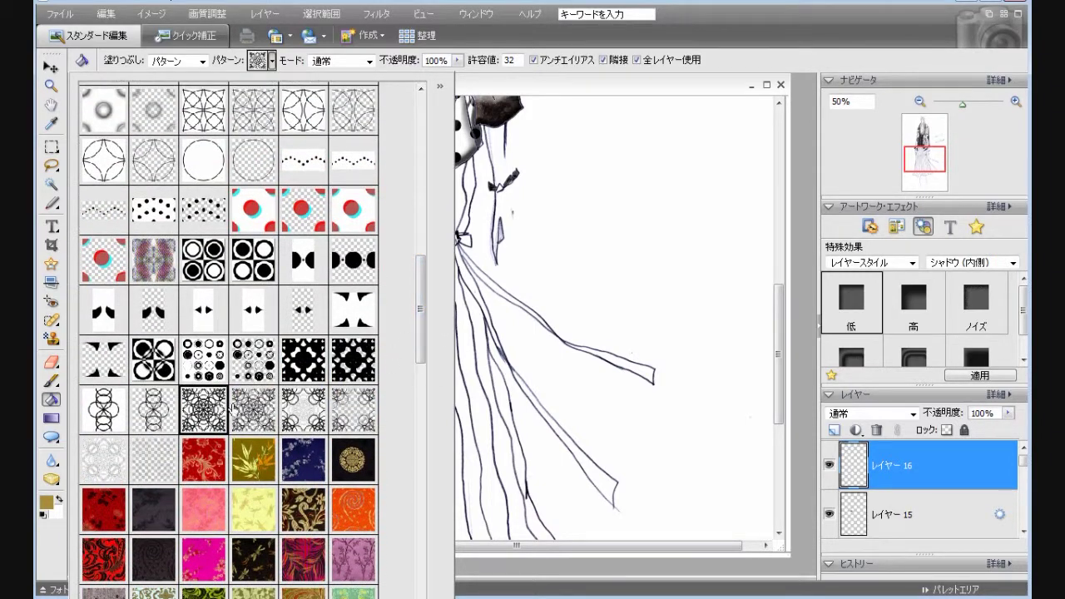
- Fill a left-hand skirt stripe above the belt with the interlaced-circles pattern, and undo the fill attempted below the belt
{"action": "mouse_move", "coordinate": [779, 395]}
{"action": "left_mouse_down"}
{"action": "mouse_move", "coordinate": [779, 420]}
{"action": "mouse_move", "coordinate": [782, 384]}
{"action": "left_mouse_up"}
{"action": "left_click", "coordinate": [285, 191]}
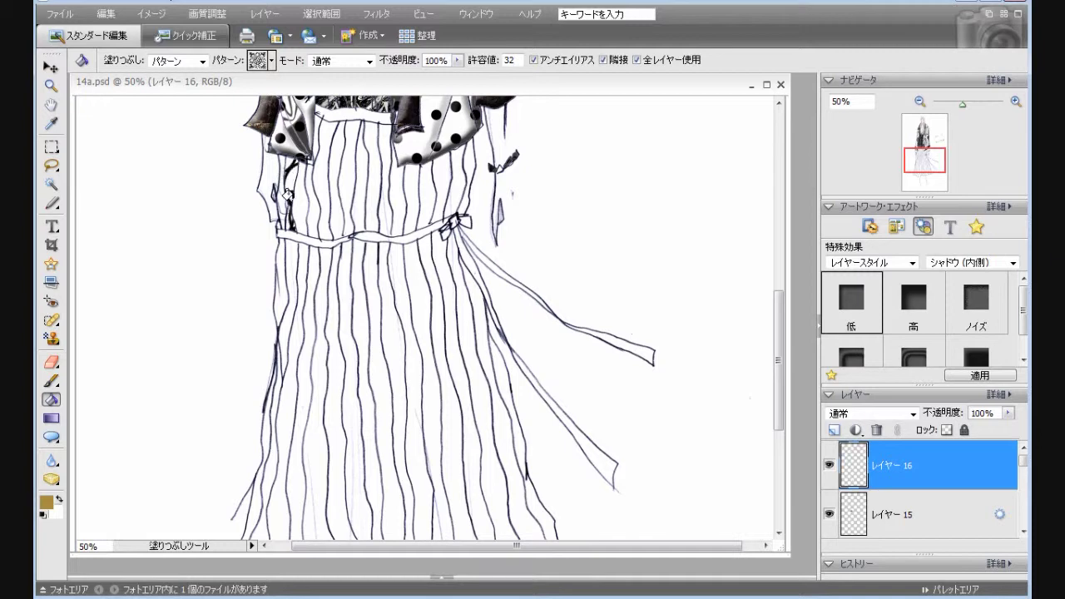
{"action": "left_click", "coordinate": [284, 267]}
{"action": "left_click", "coordinate": [106, 13]}
{"action": "left_click", "coordinate": [141, 29]}
- Set up the Brush tool with a 1 px tip, black colour and 100% opacity
{"action": "left_click", "coordinate": [51, 380]}
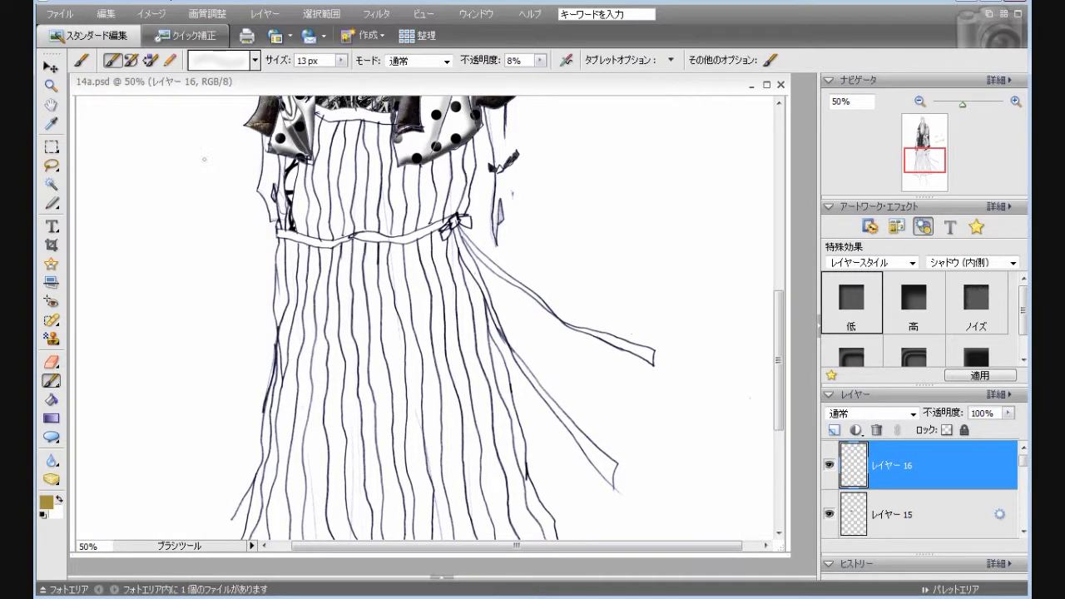
{"action": "left_click", "coordinate": [255, 60]}
{"action": "left_click", "coordinate": [199, 127]}
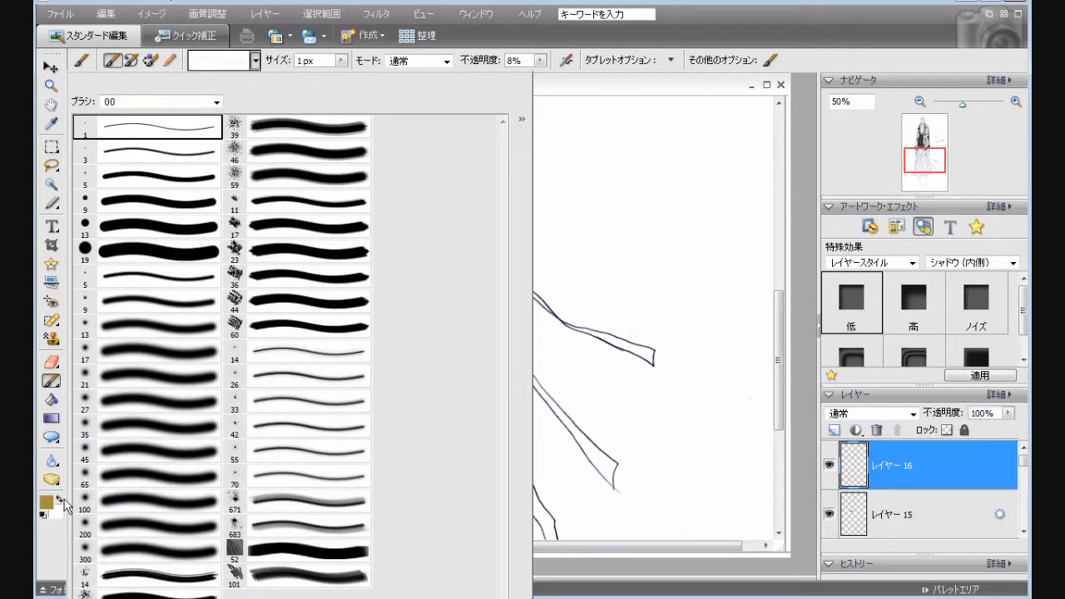
{"action": "left_click", "coordinate": [43, 514]}
{"action": "left_click", "coordinate": [43, 515]}
{"action": "left_click_drag", "start_coordinate": [540, 61], "coordinate": [614, 75]}
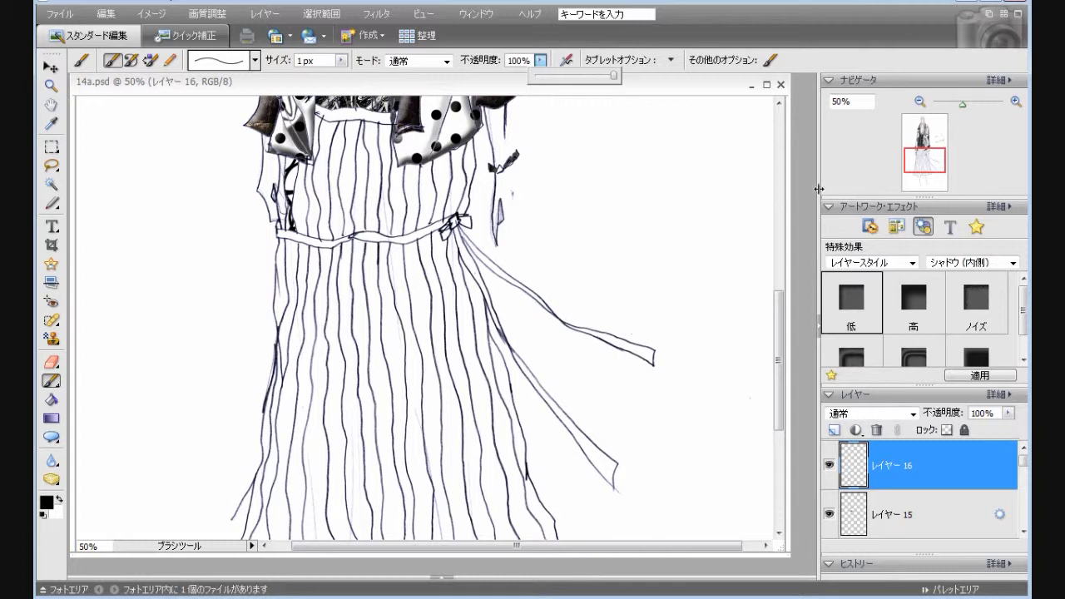
- Fill the alternate stripes near the skirt's left side, above and below the belt, with the interlaced-circles pattern
{"action": "left_click", "coordinate": [1012, 103]}
{"action": "left_click_drag", "start_coordinate": [941, 159], "coordinate": [922, 155]}
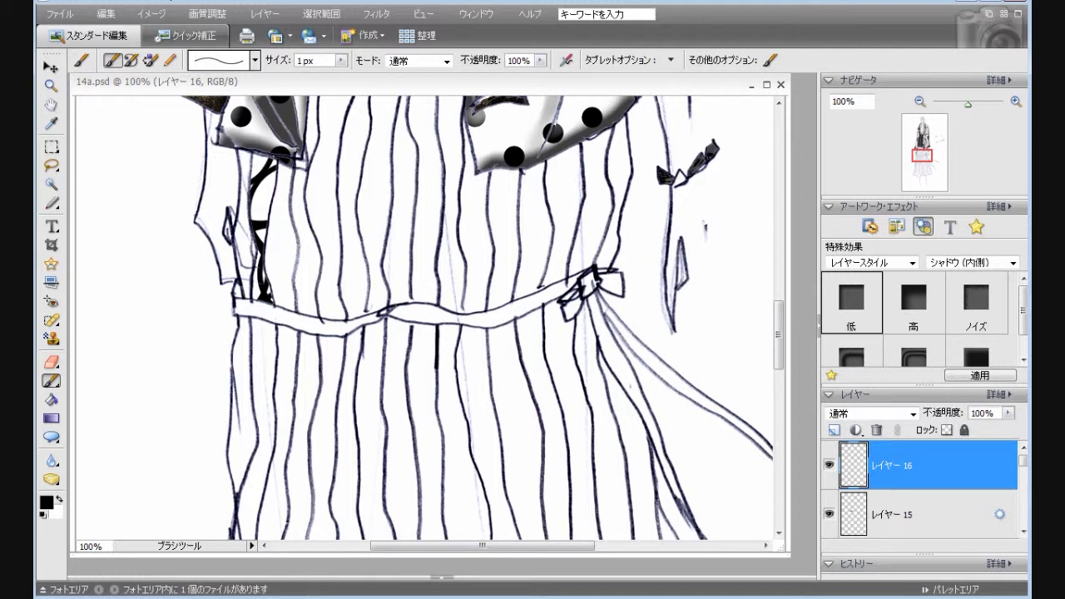
{"action": "left_click", "coordinate": [50, 400]}
{"action": "left_click", "coordinate": [268, 345]}
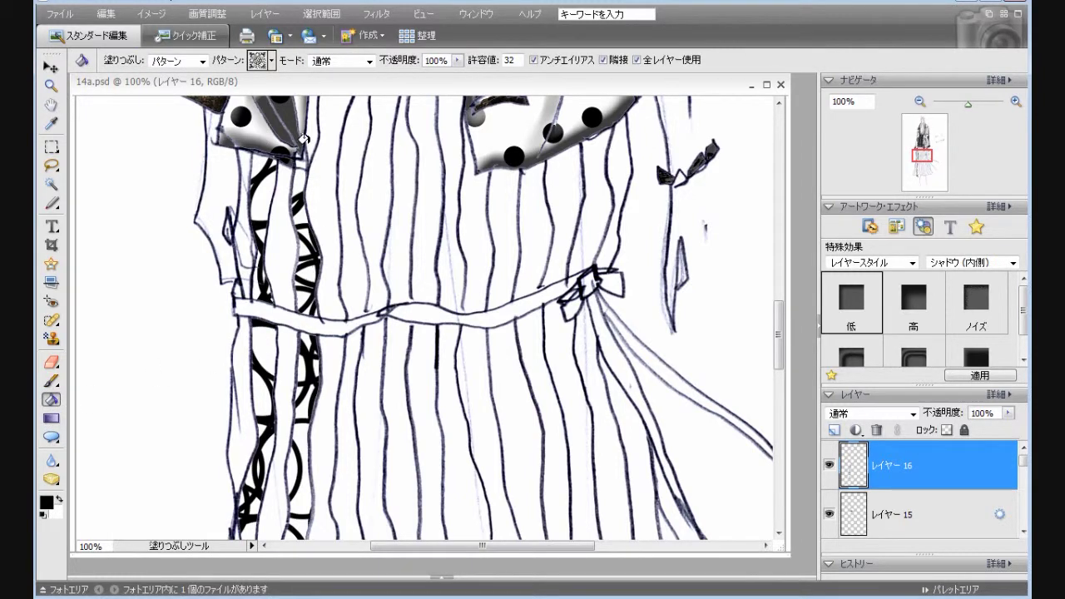
{"action": "left_click_drag", "start_coordinate": [782, 366], "coordinate": [773, 414]}
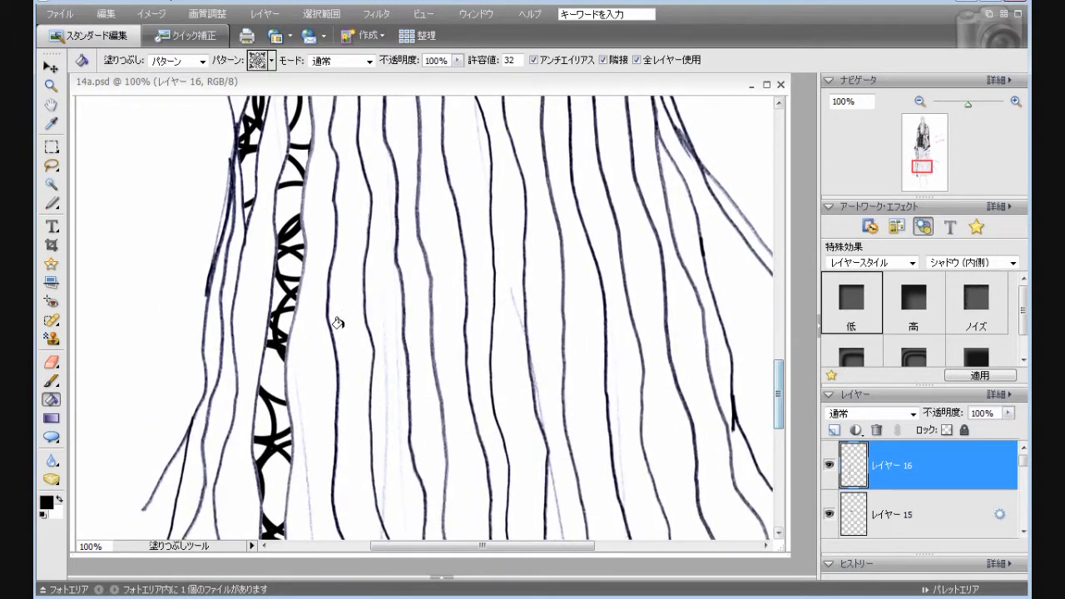
{"action": "left_click", "coordinate": [234, 276]}
- Fill the third alternate stripe below the belt and the next two alternate stripes above it with the interlaced-circles pattern
{"action": "left_click", "coordinate": [919, 101]}
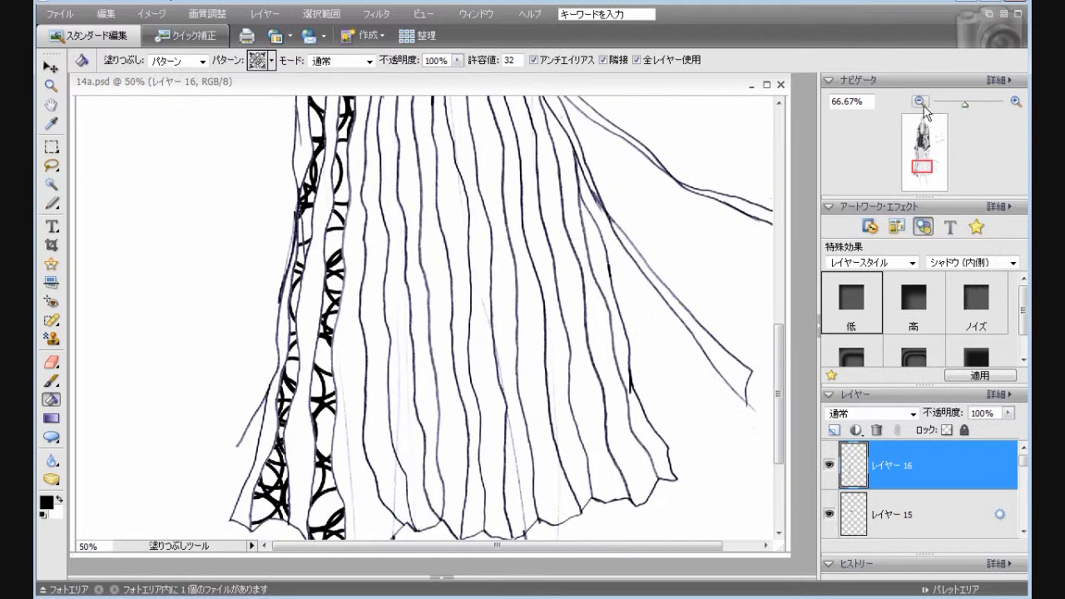
{"action": "left_click", "coordinate": [919, 101]}
{"action": "left_click", "coordinate": [366, 394]}
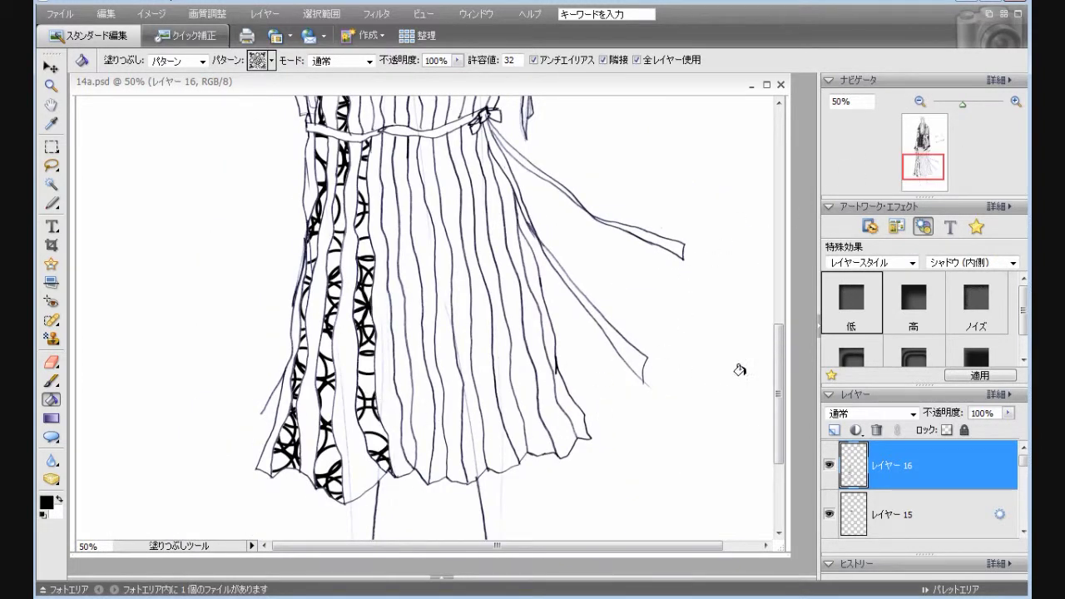
{"action": "left_click_drag", "start_coordinate": [780, 395], "coordinate": [780, 371]}
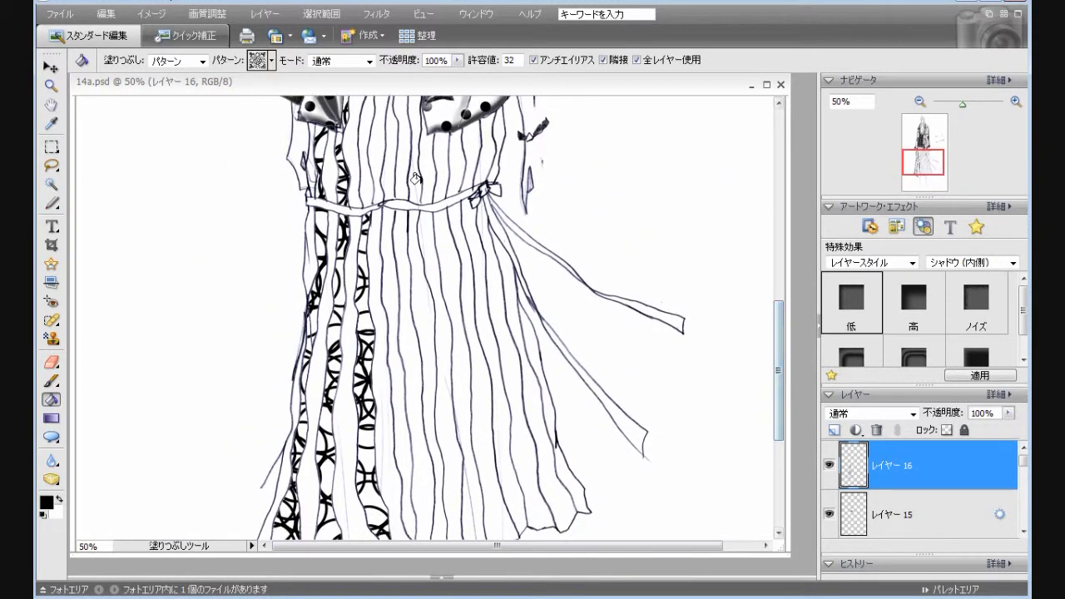
{"action": "left_click", "coordinate": [367, 171]}
{"action": "left_click", "coordinate": [383, 177]}
{"action": "left_click", "coordinate": [387, 285]}
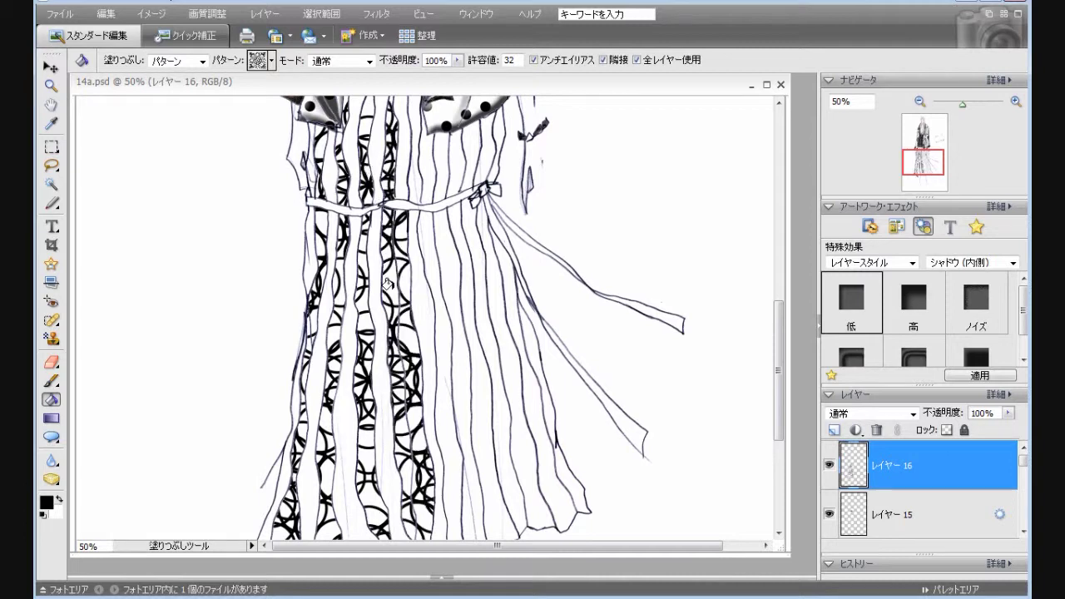
{"action": "left_click", "coordinate": [106, 14]}
{"action": "left_click", "coordinate": [124, 23]}
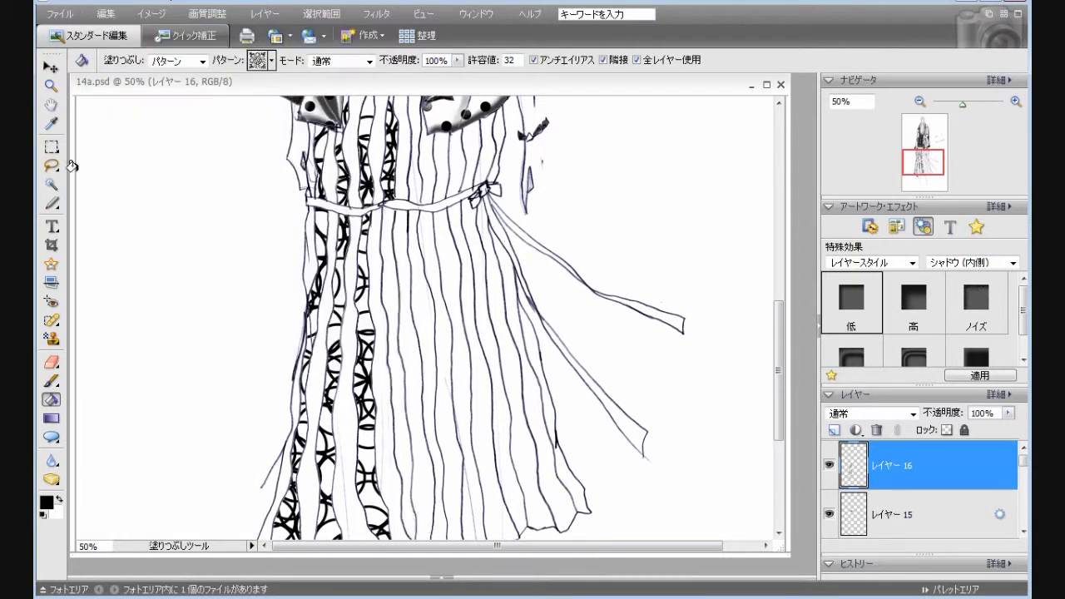
- Close the outline gap below the belt with the 1 px brush and pattern-fill the next two alternate stripes there
{"action": "left_click", "coordinate": [52, 381]}
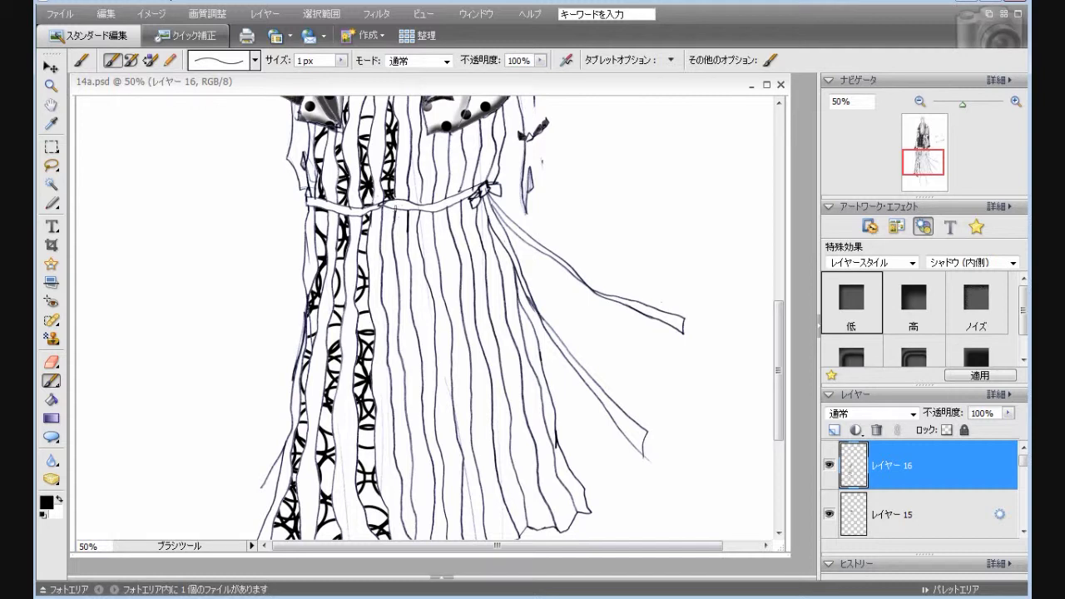
{"action": "left_click", "coordinate": [52, 401]}
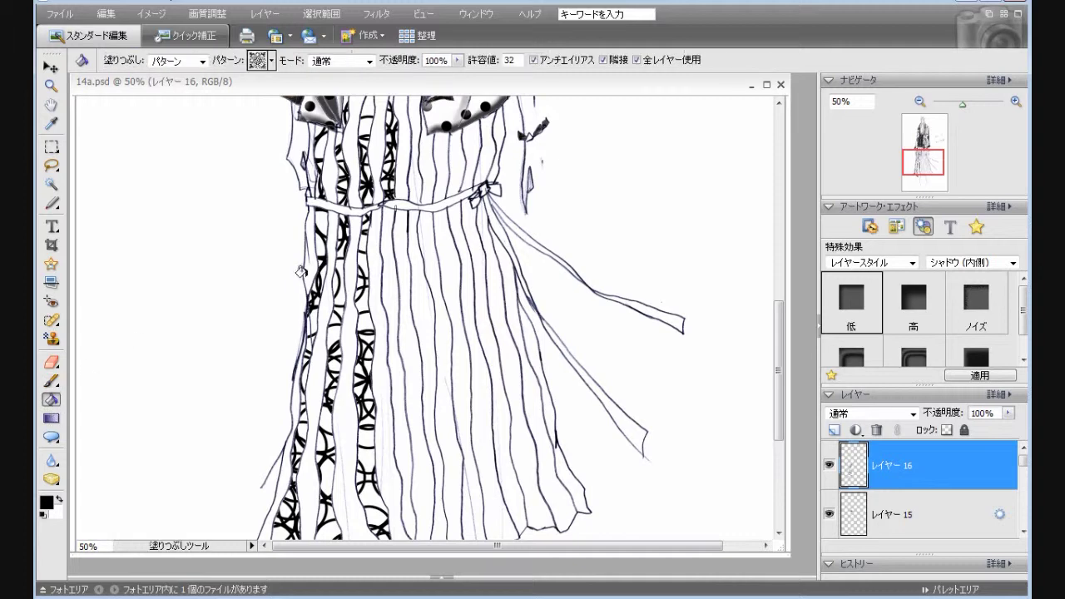
{"action": "left_click", "coordinate": [385, 223]}
{"action": "left_click", "coordinate": [411, 238]}
{"action": "left_click", "coordinate": [413, 180]}
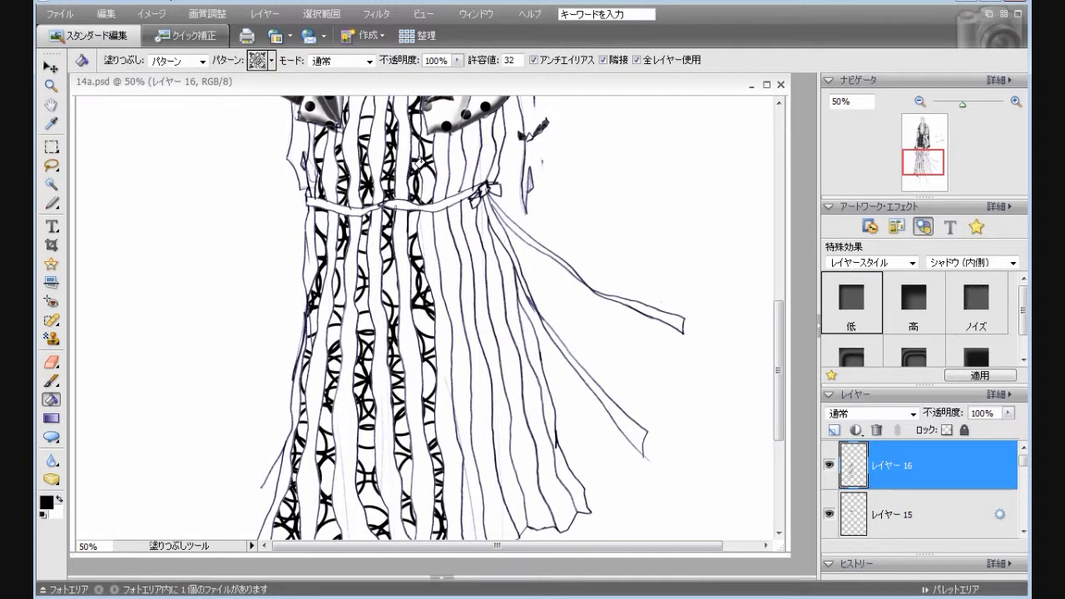
{"action": "left_click", "coordinate": [106, 13]}
{"action": "left_click", "coordinate": [125, 29]}
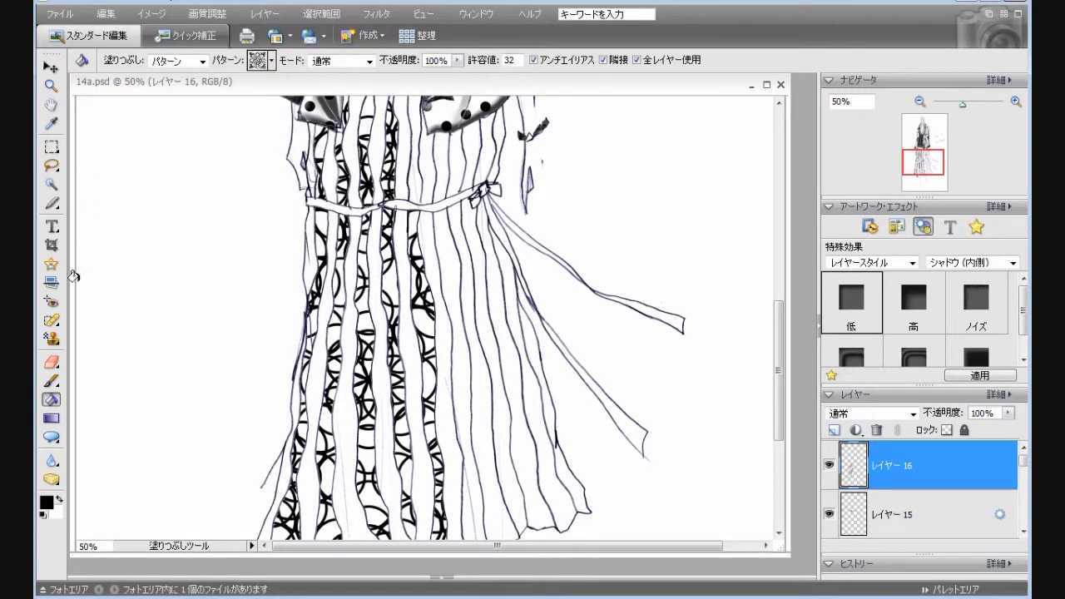
- Close the outline gap above the belt with the brush and pattern-fill the remaining alternate stripes toward the skirt's right side
{"action": "left_click", "coordinate": [52, 380]}
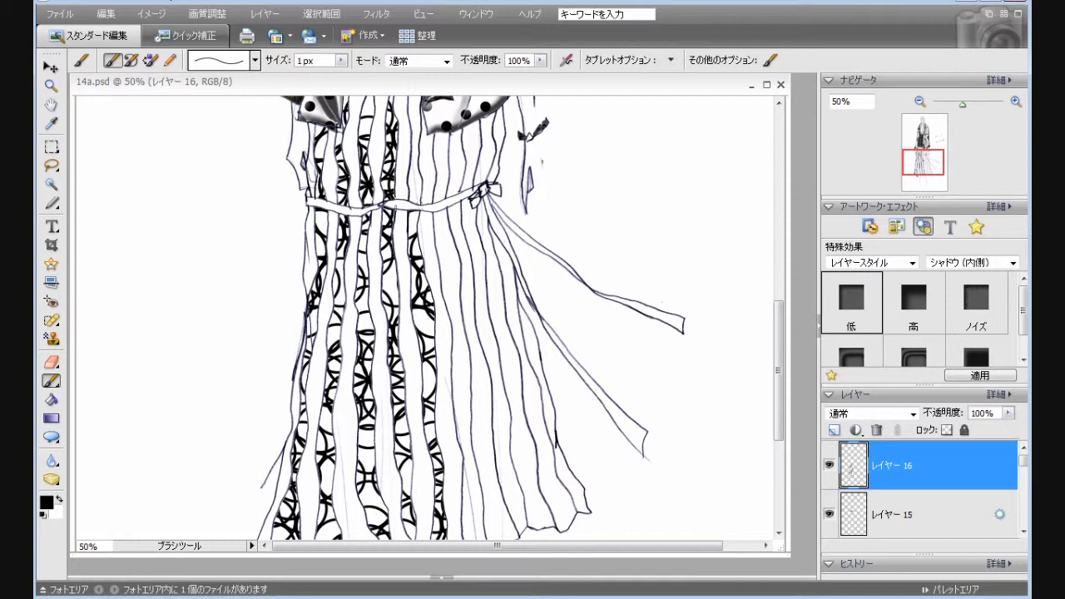
{"action": "left_click", "coordinate": [51, 400]}
{"action": "left_click", "coordinate": [419, 150]}
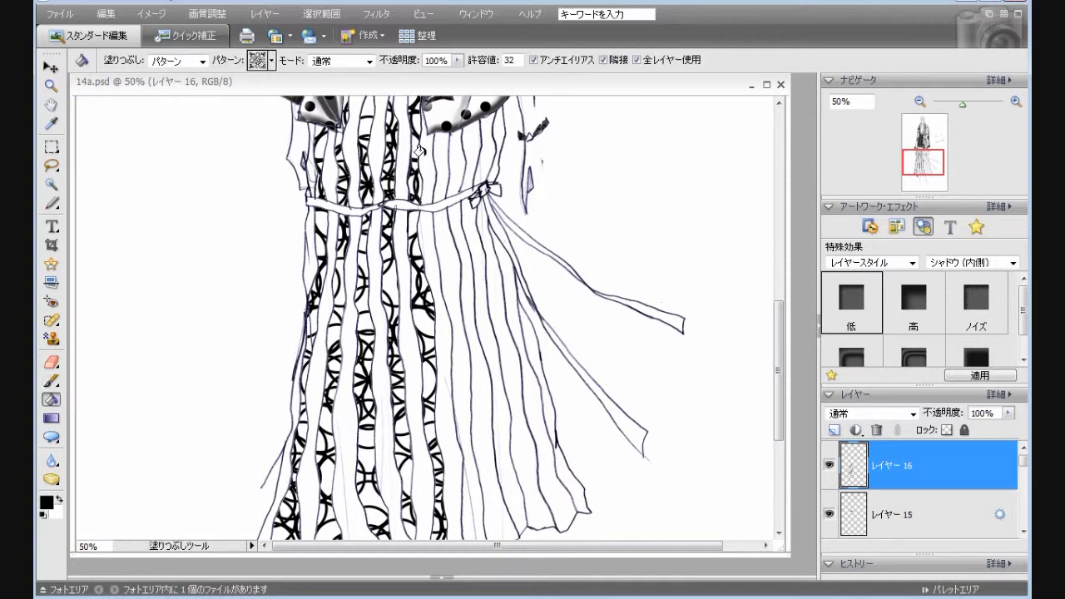
{"action": "left_click", "coordinate": [464, 254]}
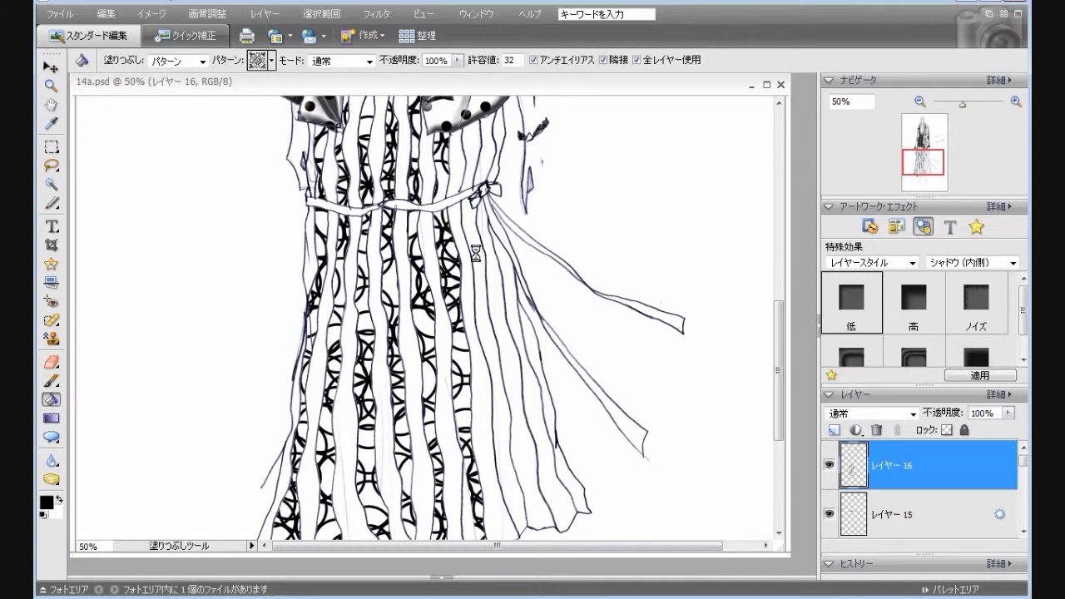
{"action": "left_click", "coordinate": [475, 253]}
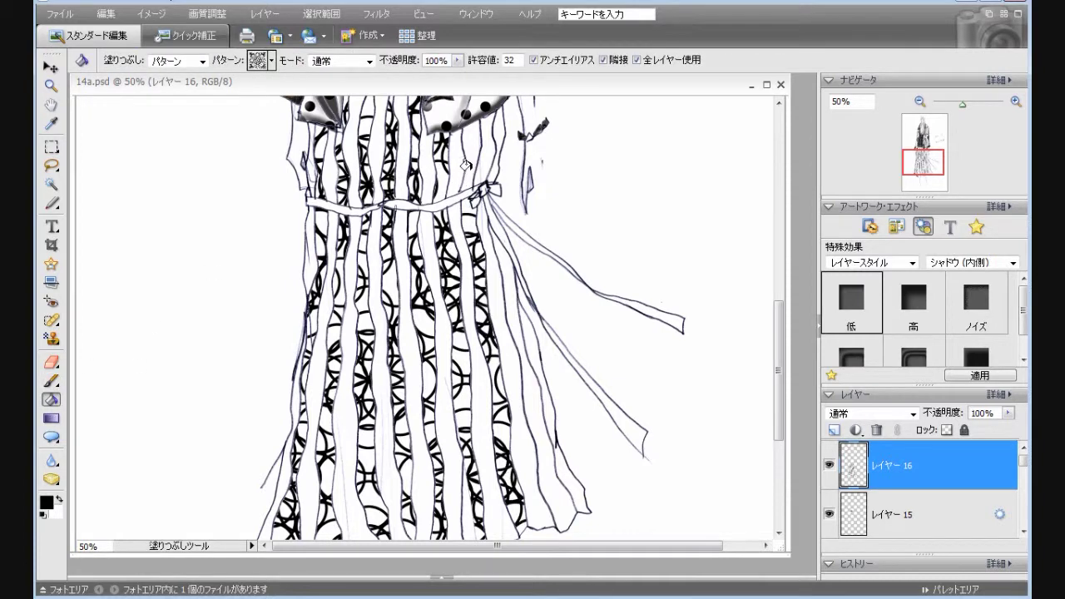
{"action": "left_click", "coordinate": [501, 262]}
{"action": "left_click_drag", "start_coordinate": [779, 319], "coordinate": [777, 416]}
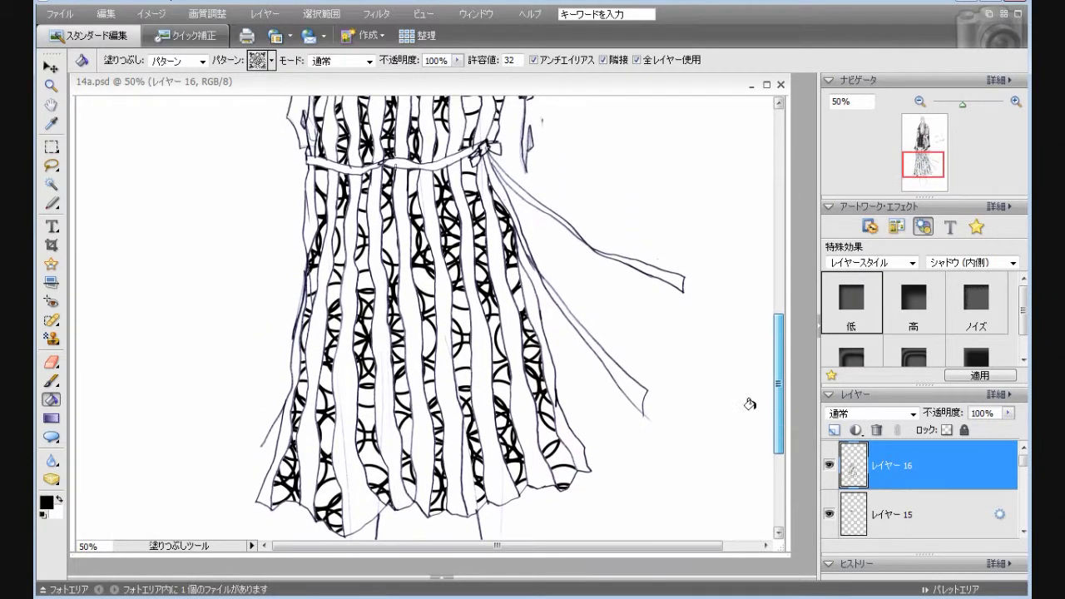
{"action": "mouse_move", "coordinate": [780, 441]}
{"action": "left_mouse_down"}
{"action": "mouse_move", "coordinate": [783, 386]}
{"action": "mouse_move", "coordinate": [782, 454]}
{"action": "mouse_move", "coordinate": [786, 254]}
{"action": "mouse_move", "coordinate": [791, 439]}
{"action": "left_mouse_up"}
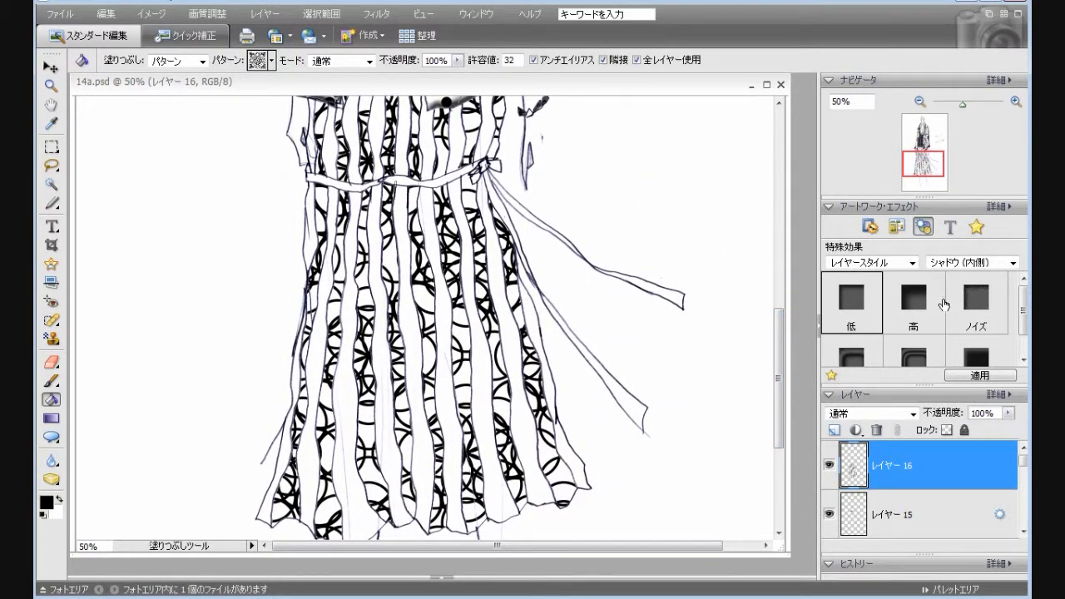
{"action": "left_click", "coordinate": [965, 263]}
{"action": "left_click", "coordinate": [965, 279]}
{"action": "left_click", "coordinate": [921, 319]}
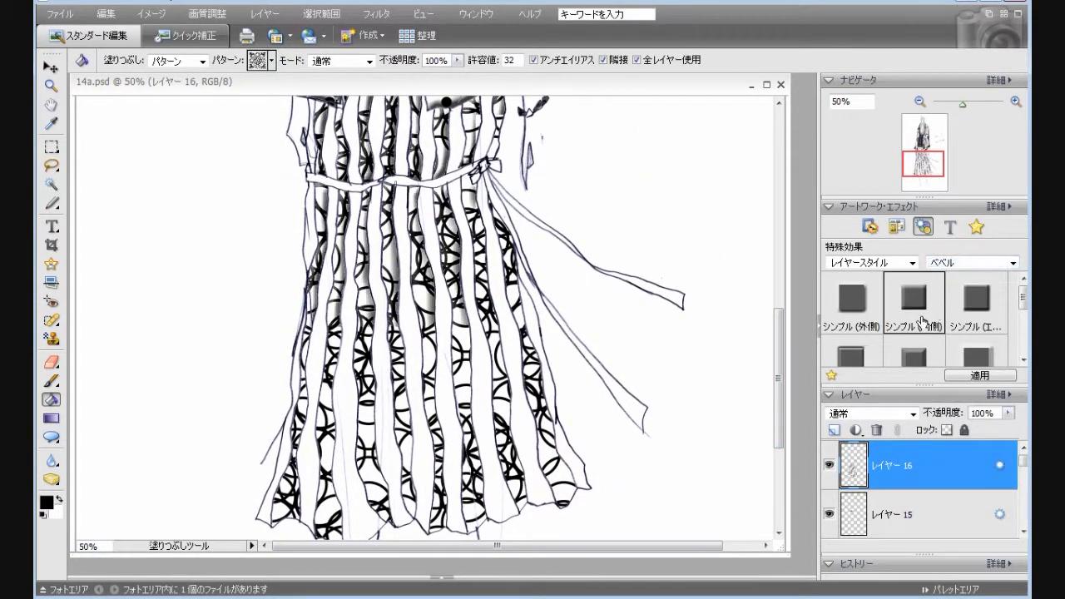
{"action": "left_click", "coordinate": [834, 431]}
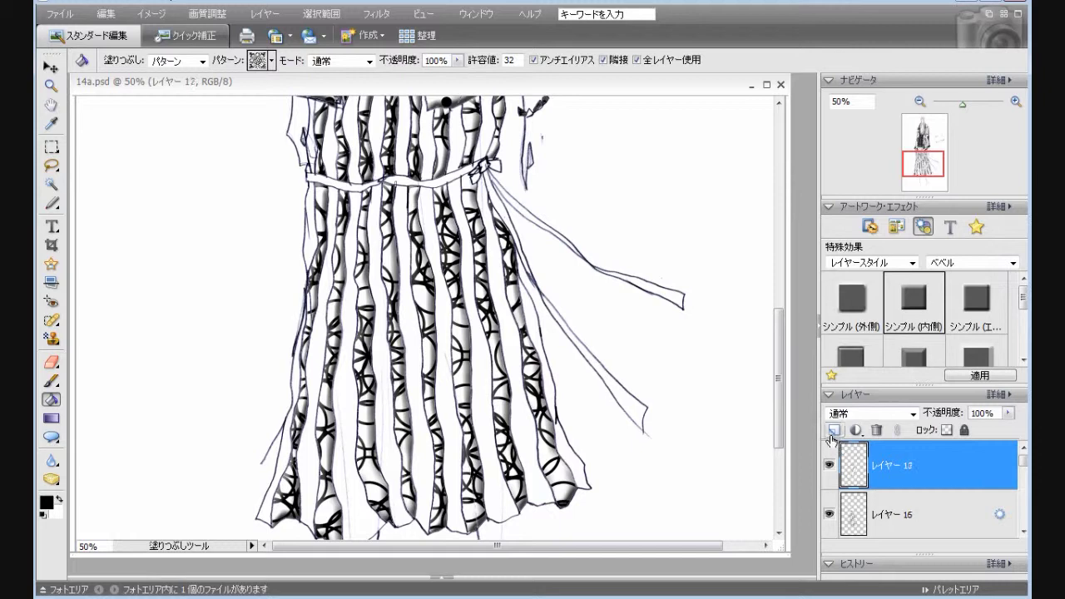
{"action": "left_click", "coordinate": [283, 447]}
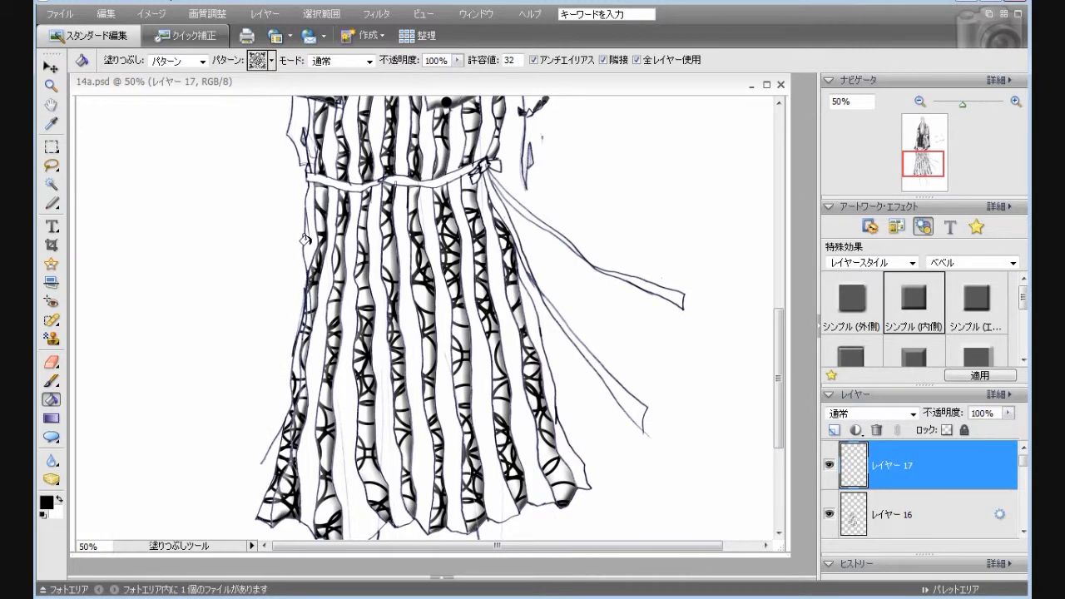
{"action": "left_click", "coordinate": [106, 14]}
{"action": "left_click", "coordinate": [116, 30]}
{"action": "left_click", "coordinate": [106, 14]}
{"action": "left_click", "coordinate": [115, 32]}
{"action": "left_click", "coordinate": [105, 14]}
{"action": "left_click", "coordinate": [117, 30]}
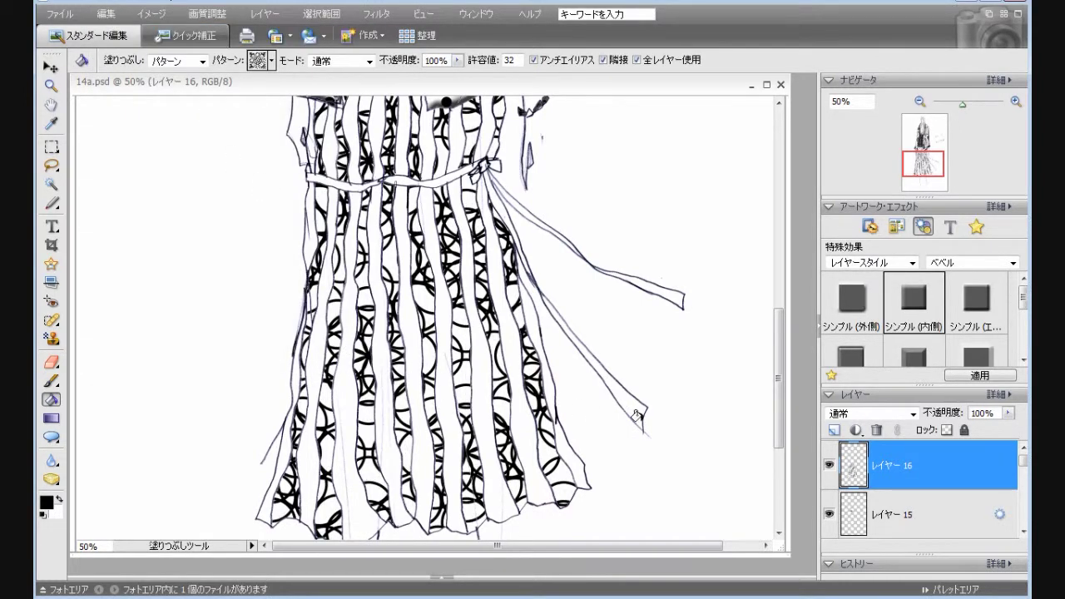
- Add a new layer and fill the blank stripes in the skirt's left part, above and below the belt, with the circles pattern
{"action": "left_click", "coordinate": [834, 430]}
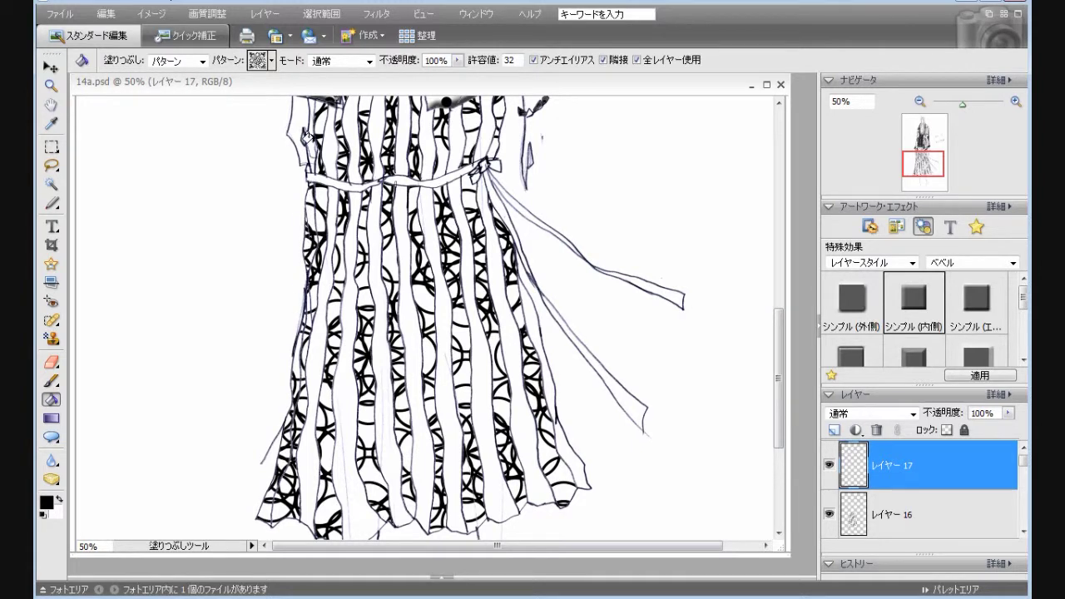
{"action": "left_click_drag", "start_coordinate": [780, 343], "coordinate": [781, 291]}
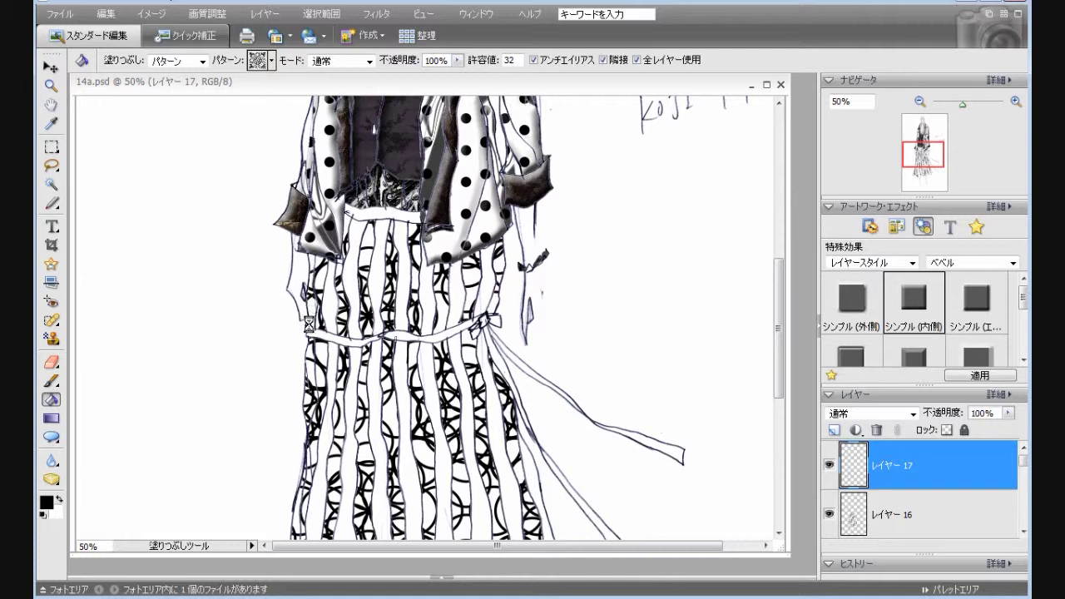
{"action": "left_click", "coordinate": [327, 361]}
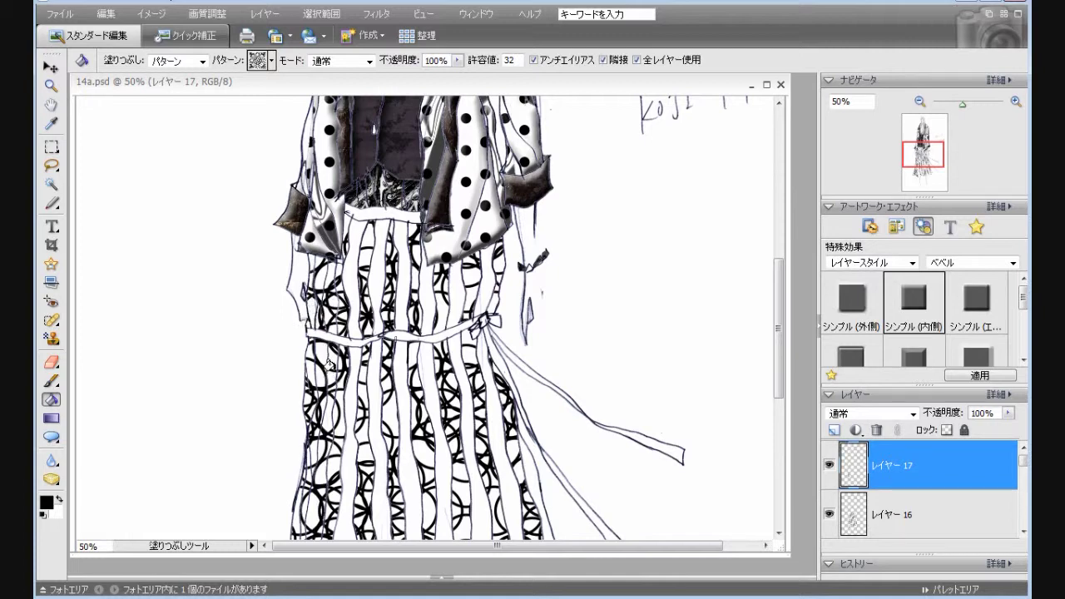
{"action": "left_click", "coordinate": [350, 387]}
{"action": "left_click", "coordinate": [351, 325]}
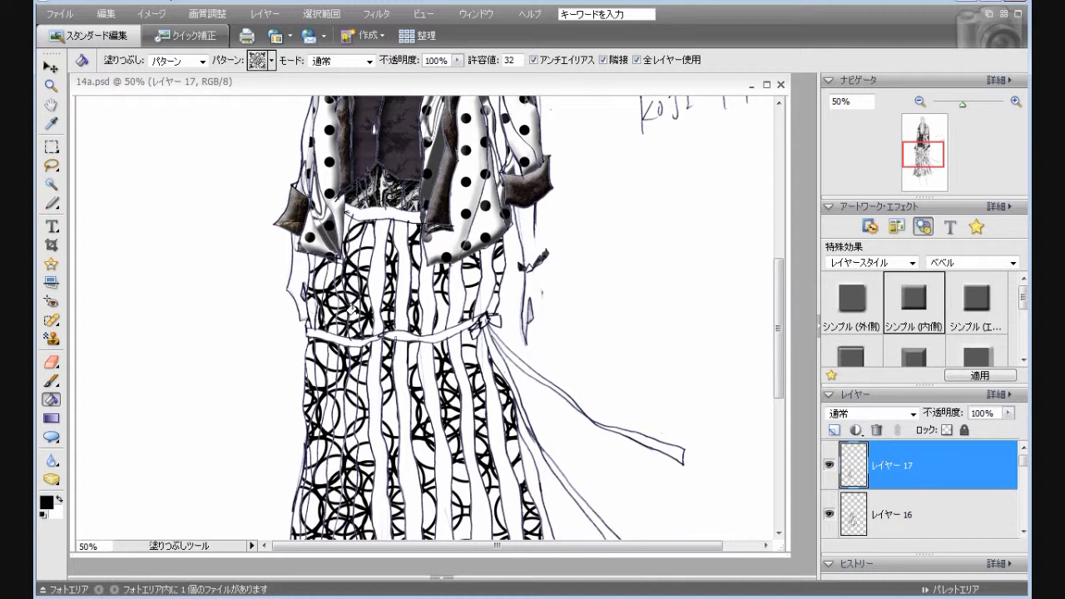
- Fill the blank stripes in the middle of the skirt, above and below the belt, with the interlaced-circles pattern
{"action": "left_click", "coordinate": [374, 268]}
{"action": "left_click", "coordinate": [373, 387]}
{"action": "left_click", "coordinate": [397, 366]}
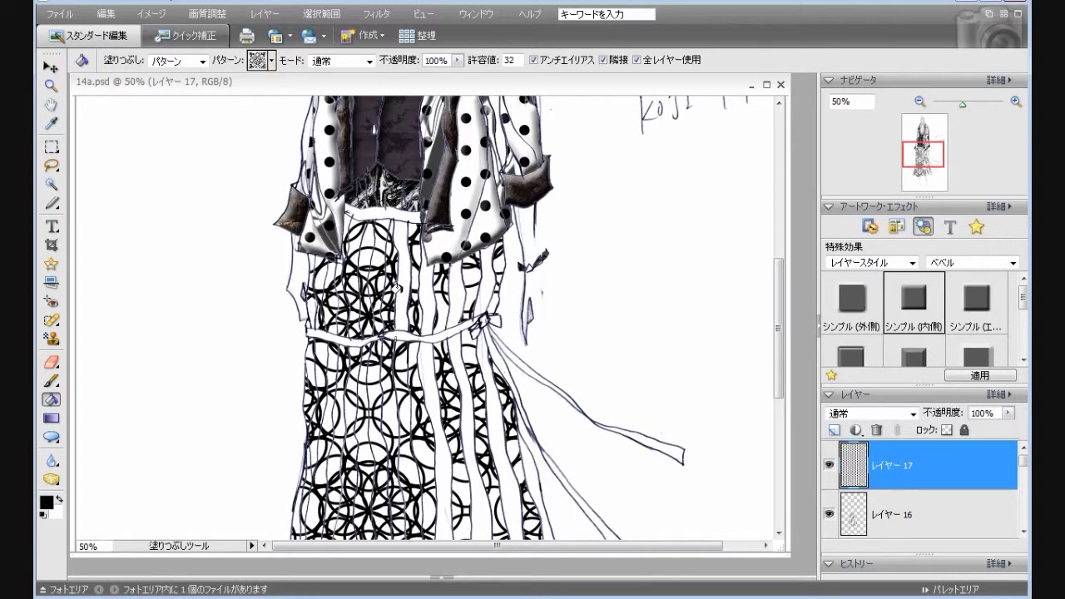
{"action": "left_click", "coordinate": [407, 291]}
{"action": "left_click", "coordinate": [424, 377]}
{"action": "left_click", "coordinate": [450, 291]}
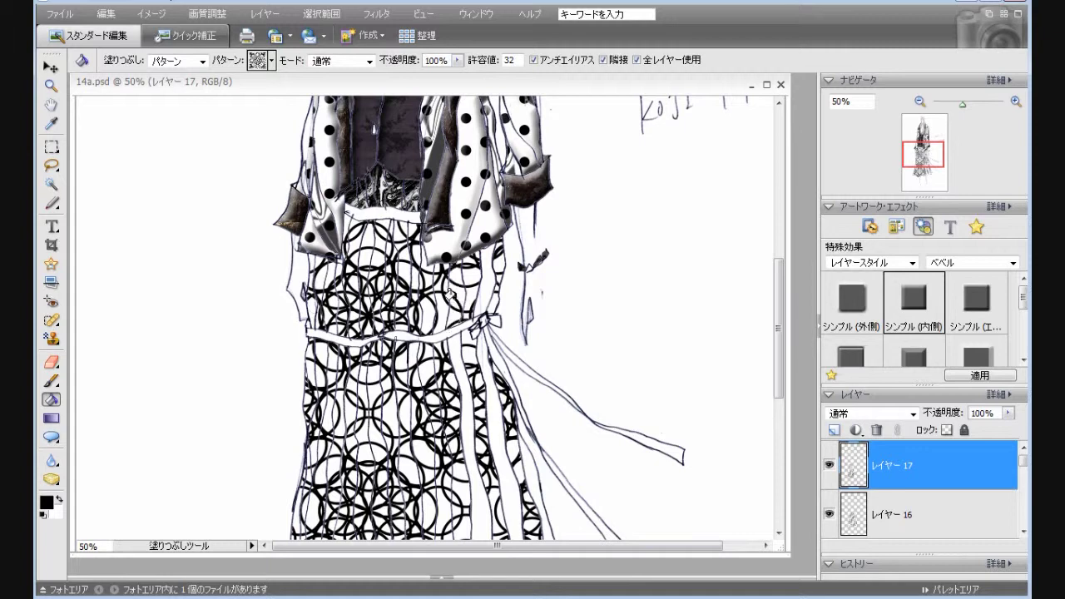
- Fill the last blank stripes near the belt bow and at the skirt's right hem with the interlaced-circles pattern
{"action": "left_click", "coordinate": [481, 283]}
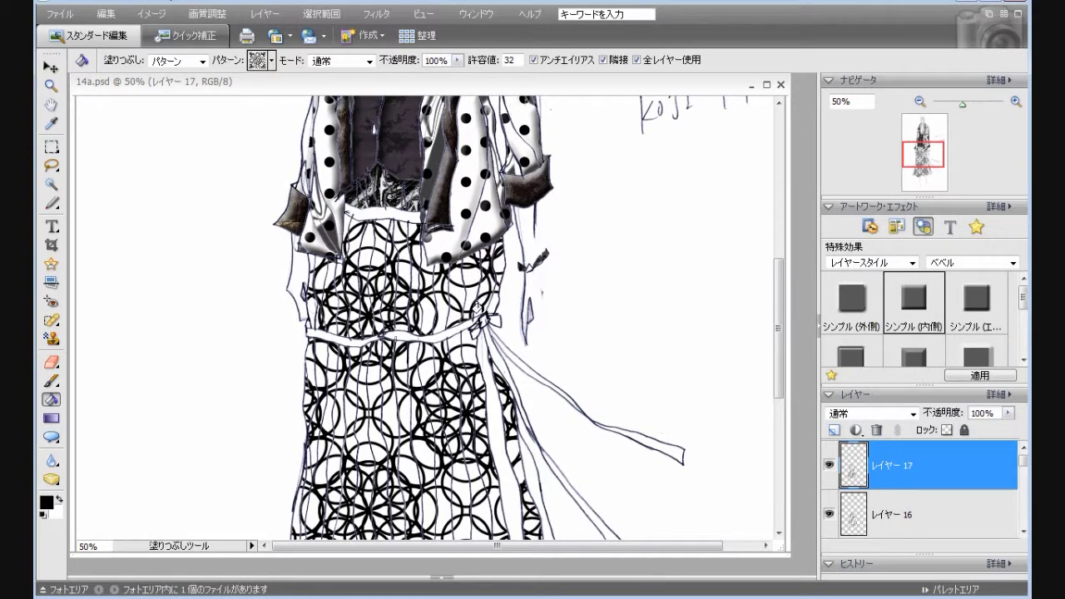
{"action": "left_click", "coordinate": [481, 354]}
{"action": "left_click_drag", "start_coordinate": [778, 378], "coordinate": [778, 454]}
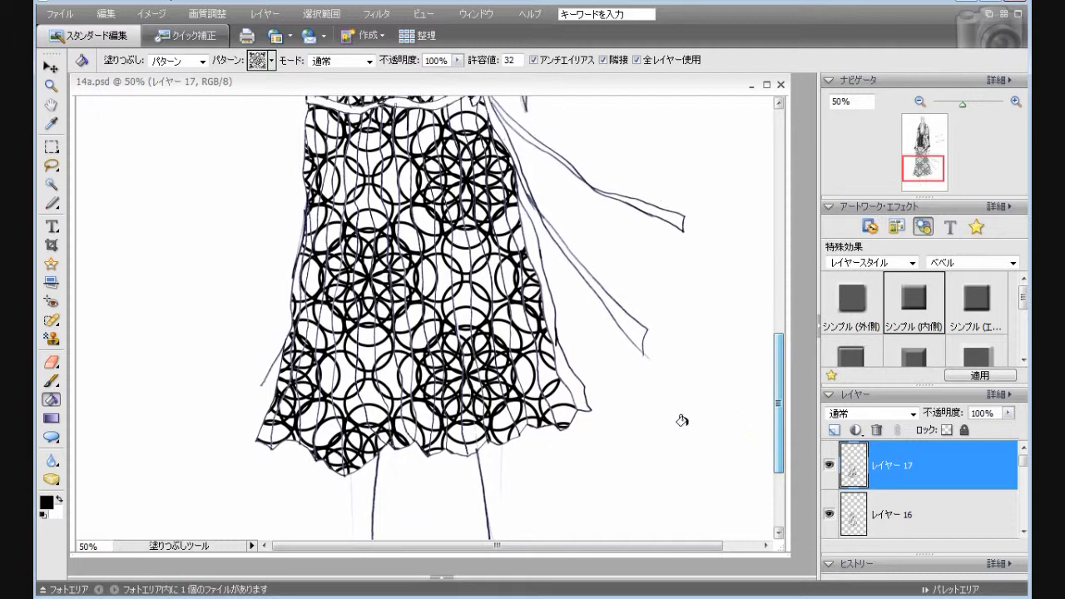
{"action": "left_click", "coordinate": [567, 379]}
- Apply the シンプル (内側) (Simple Inner) bevel to レイヤー 17 and the メタリック (Metallic) bevel to レイヤー 16
{"action": "left_click_drag", "start_coordinate": [784, 418], "coordinate": [782, 363]}
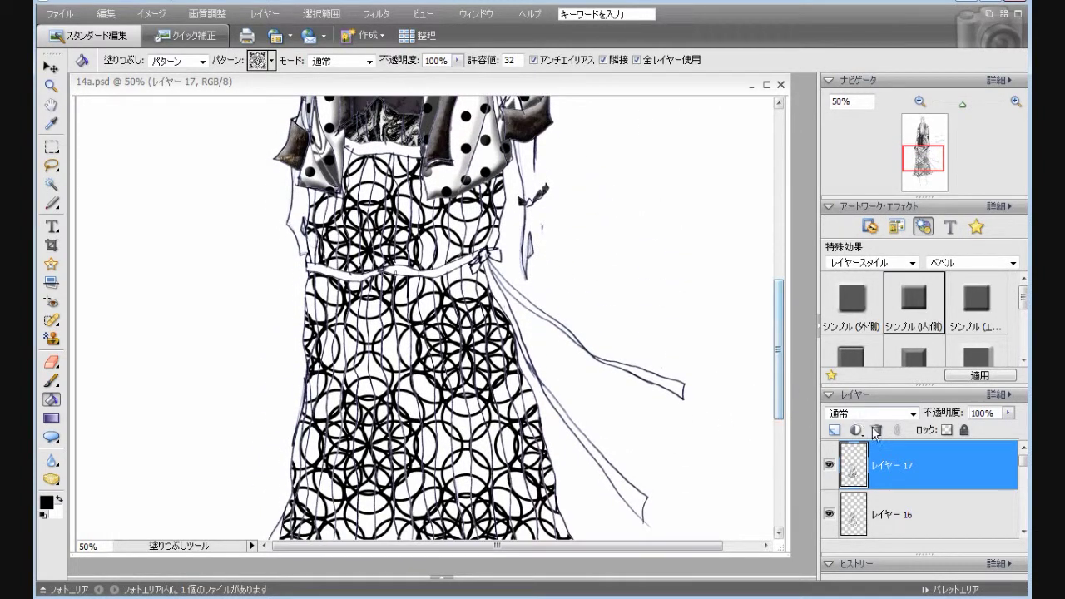
{"action": "double_click", "coordinate": [917, 308]}
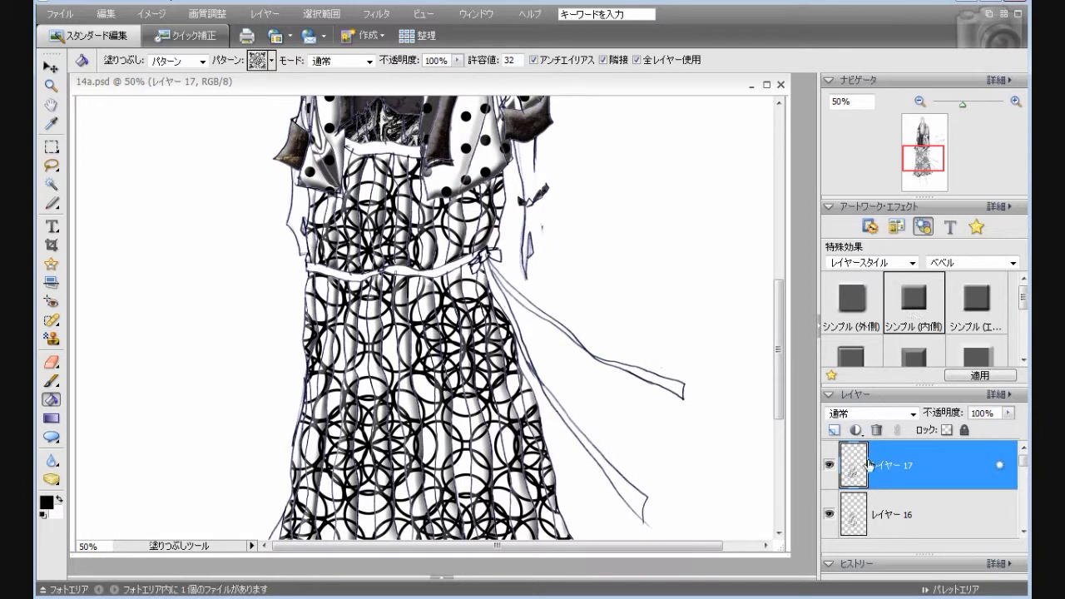
{"action": "left_click", "coordinate": [891, 505]}
{"action": "left_click_drag", "start_coordinate": [1022, 296], "coordinate": [1023, 340]}
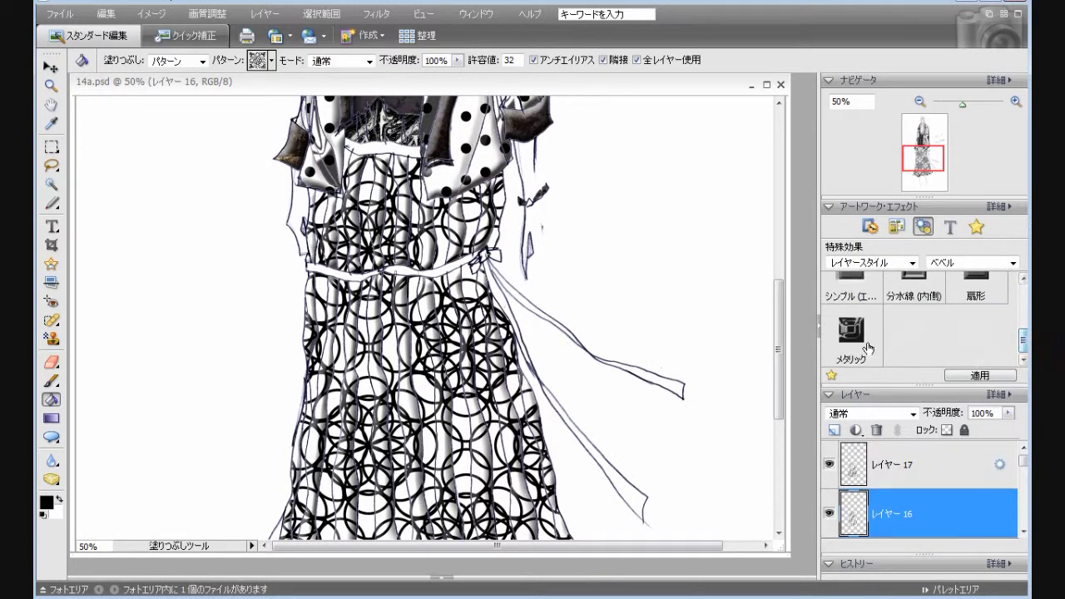
{"action": "double_click", "coordinate": [868, 349]}
- Apply the 低 (Low) inner shadow style to the metallic-bevelled stripe layer, レイヤー 16
{"action": "mouse_move", "coordinate": [785, 384]}
{"action": "left_mouse_down"}
{"action": "mouse_move", "coordinate": [777, 443]}
{"action": "mouse_move", "coordinate": [779, 341]}
{"action": "mouse_move", "coordinate": [802, 250]}
{"action": "mouse_move", "coordinate": [787, 423]}
{"action": "left_mouse_up"}
{"action": "left_click", "coordinate": [982, 262]}
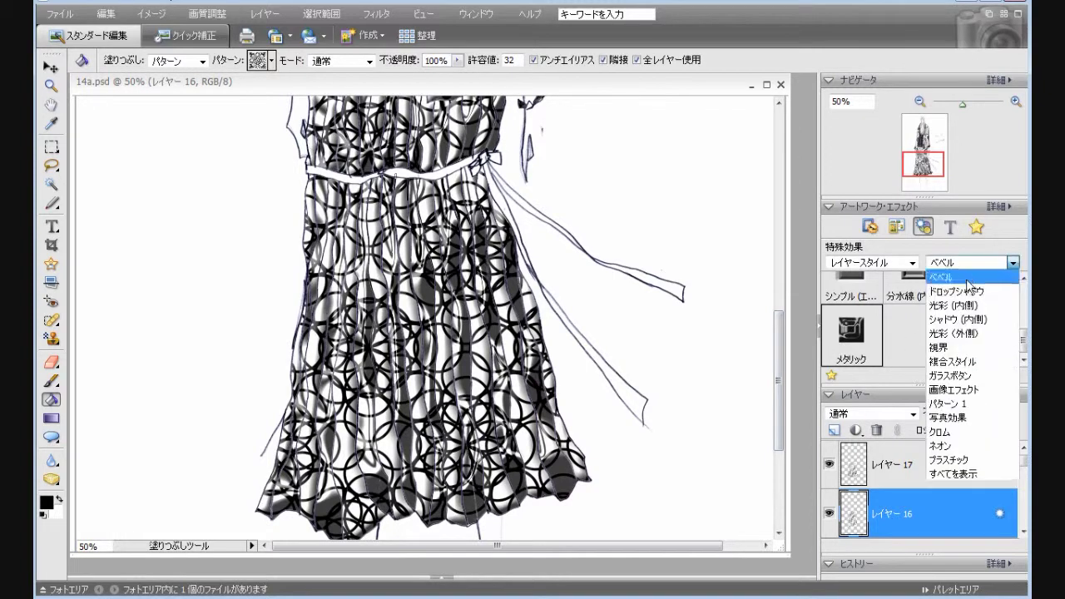
{"action": "left_click", "coordinate": [952, 324]}
{"action": "left_click", "coordinate": [871, 303]}
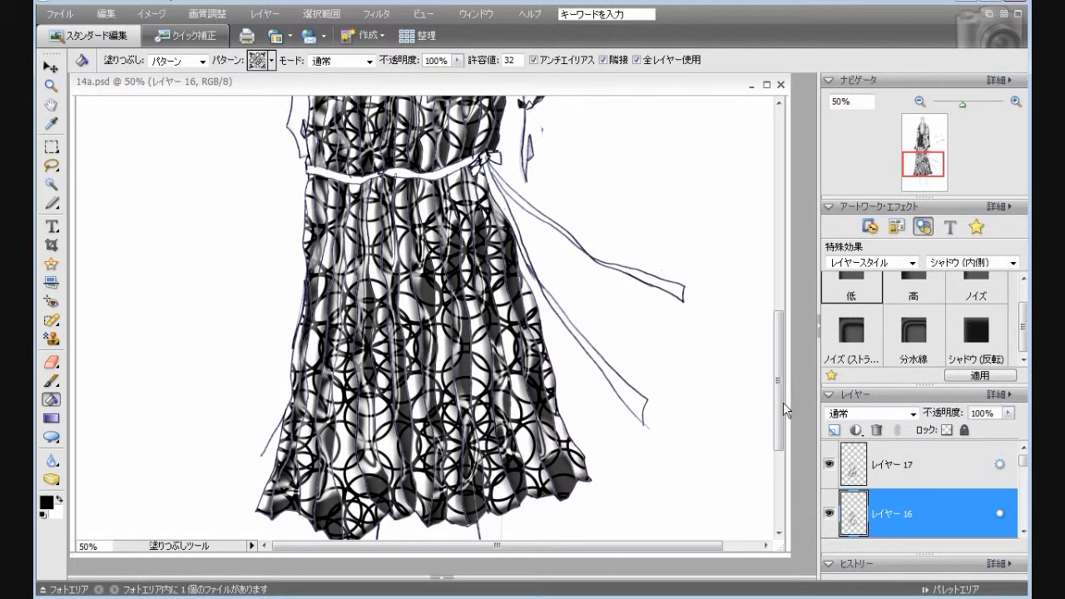
- Add a new layer and fill the blank waistband below the vest with the dark mottled black pattern
{"action": "left_click_drag", "start_coordinate": [778, 419], "coordinate": [790, 331]}
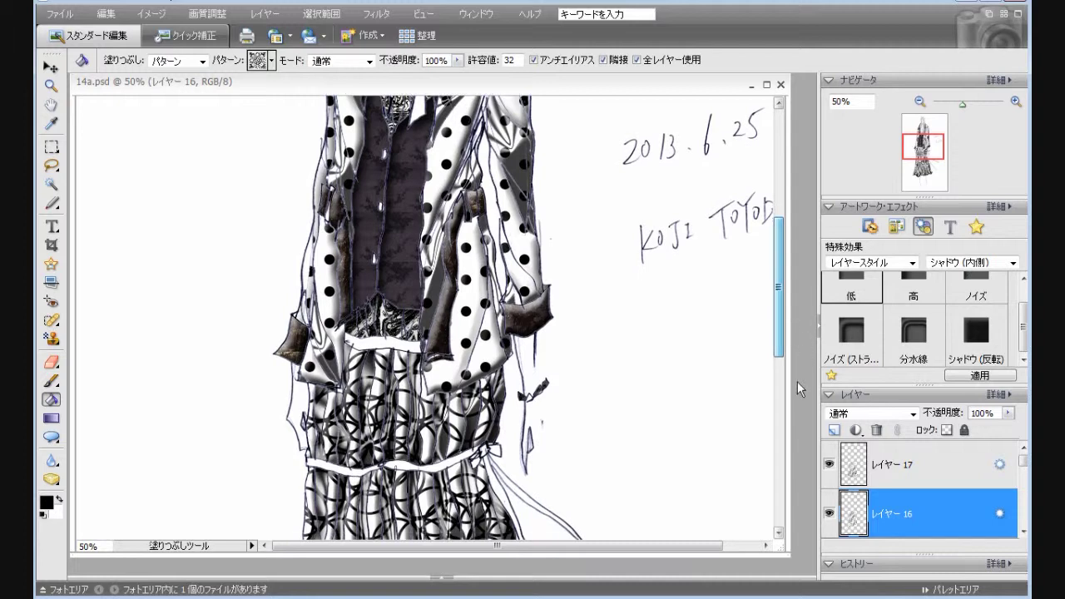
{"action": "left_click", "coordinate": [834, 446]}
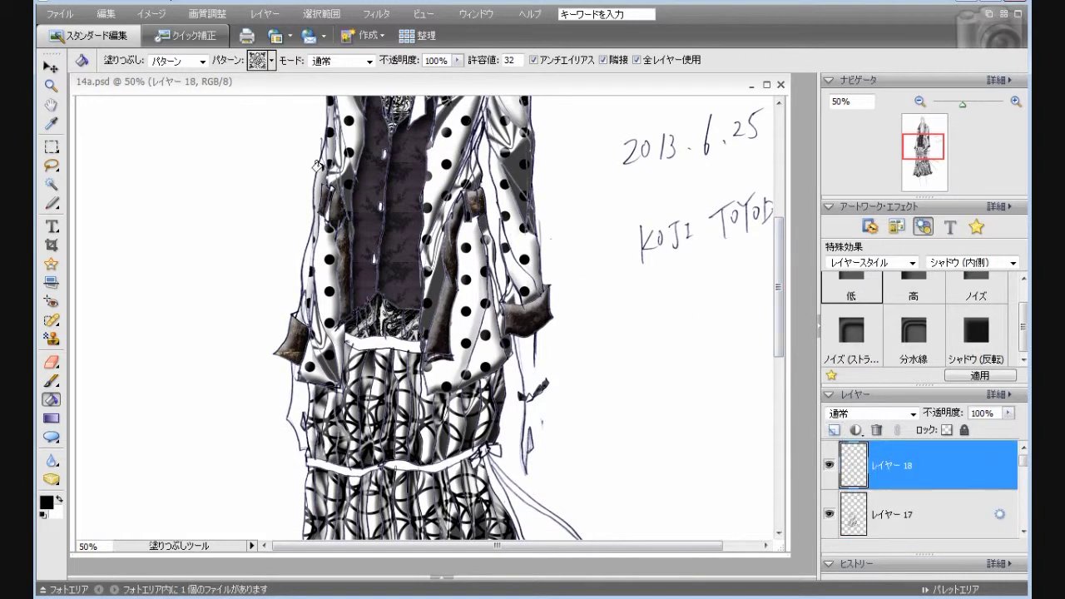
{"action": "mouse_move", "coordinate": [784, 326]}
{"action": "left_mouse_down"}
{"action": "mouse_move", "coordinate": [789, 273]}
{"action": "mouse_move", "coordinate": [780, 349]}
{"action": "mouse_move", "coordinate": [790, 258]}
{"action": "mouse_move", "coordinate": [779, 331]}
{"action": "left_mouse_up"}
{"action": "left_click", "coordinate": [271, 60]}
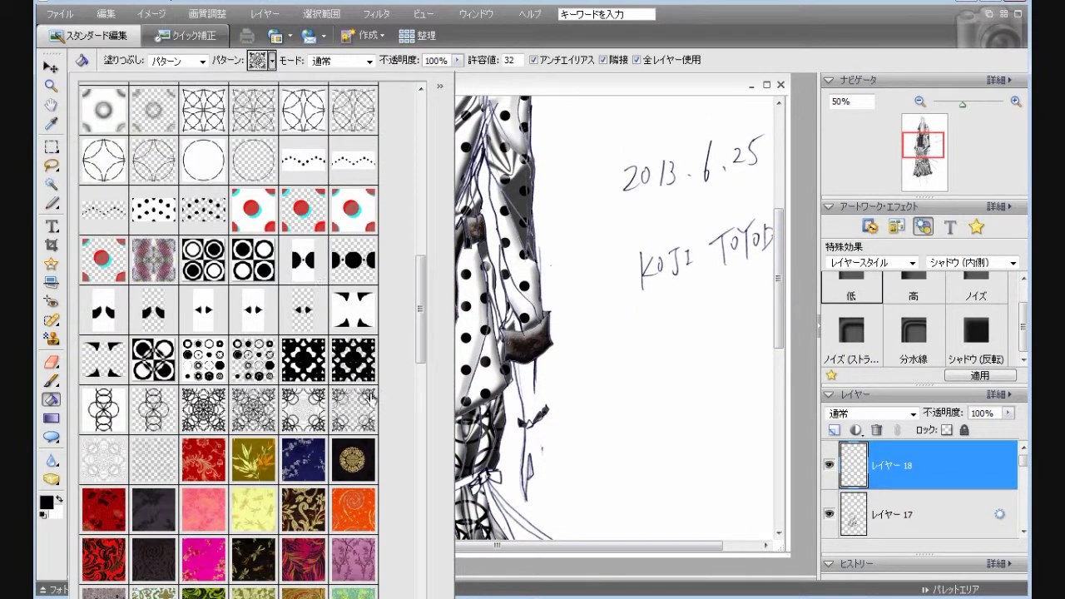
{"action": "left_click_drag", "start_coordinate": [421, 345], "coordinate": [411, 598]}
{"action": "left_click", "coordinate": [354, 453]}
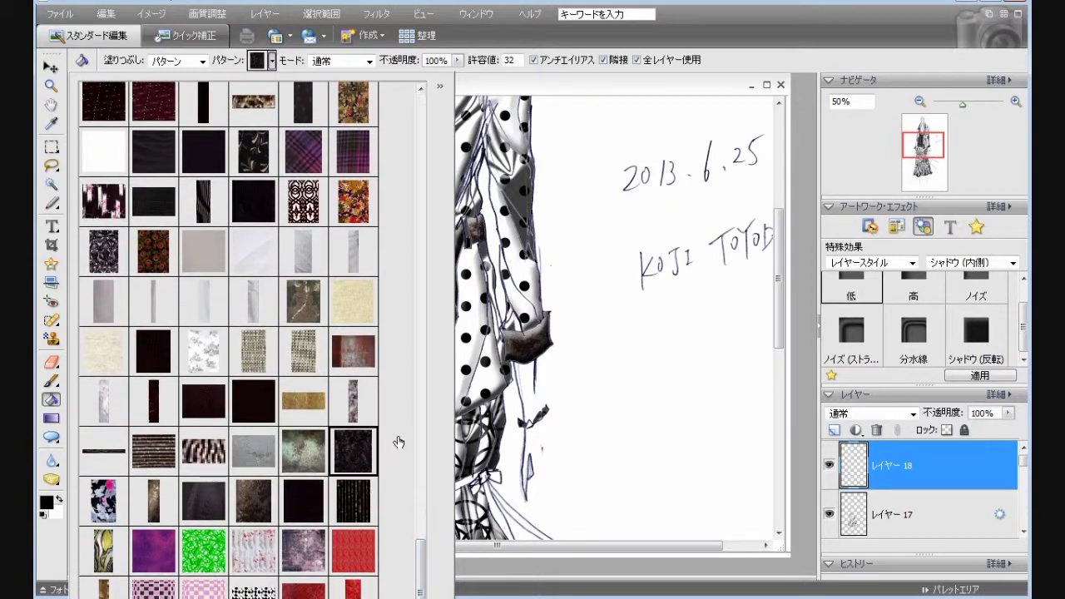
{"action": "left_click", "coordinate": [807, 372]}
{"action": "scroll", "coordinate": [732, 349], "scroll_direction": "down", "scroll_amount": 2}
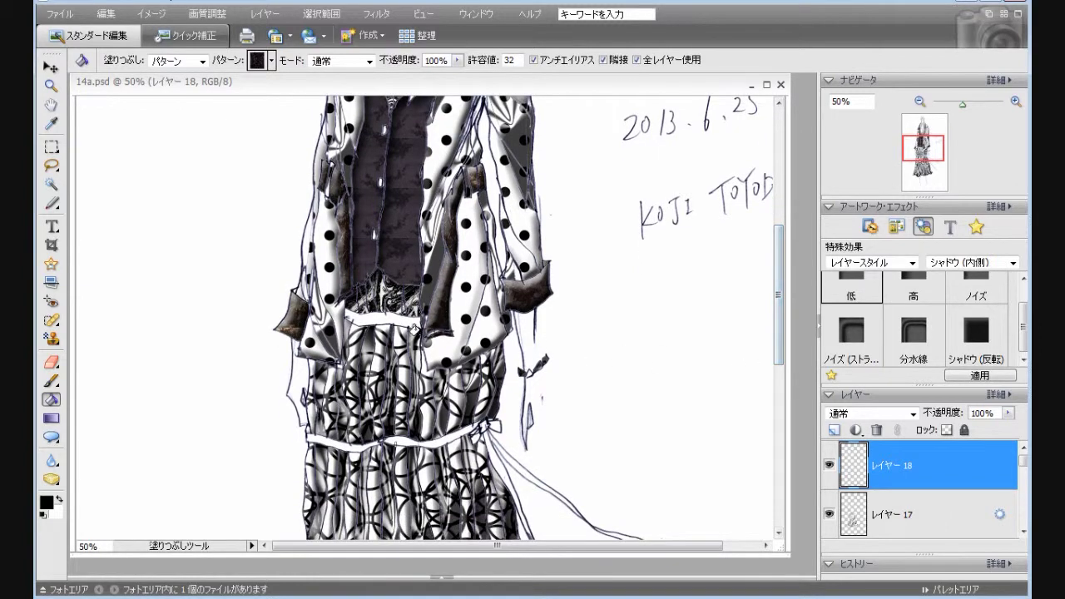
{"action": "left_click", "coordinate": [381, 315]}
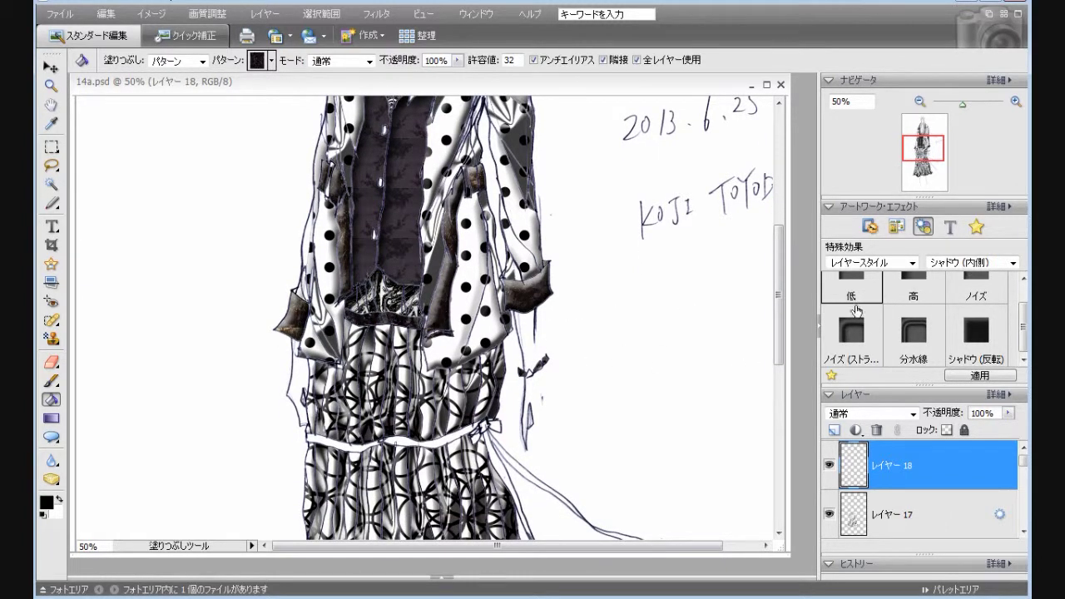
- Apply the シンプル (内側) (Simple Inner) bevel to the waistband layer, レイヤー 18
{"action": "left_click", "coordinate": [972, 262]}
{"action": "left_click", "coordinate": [965, 300]}
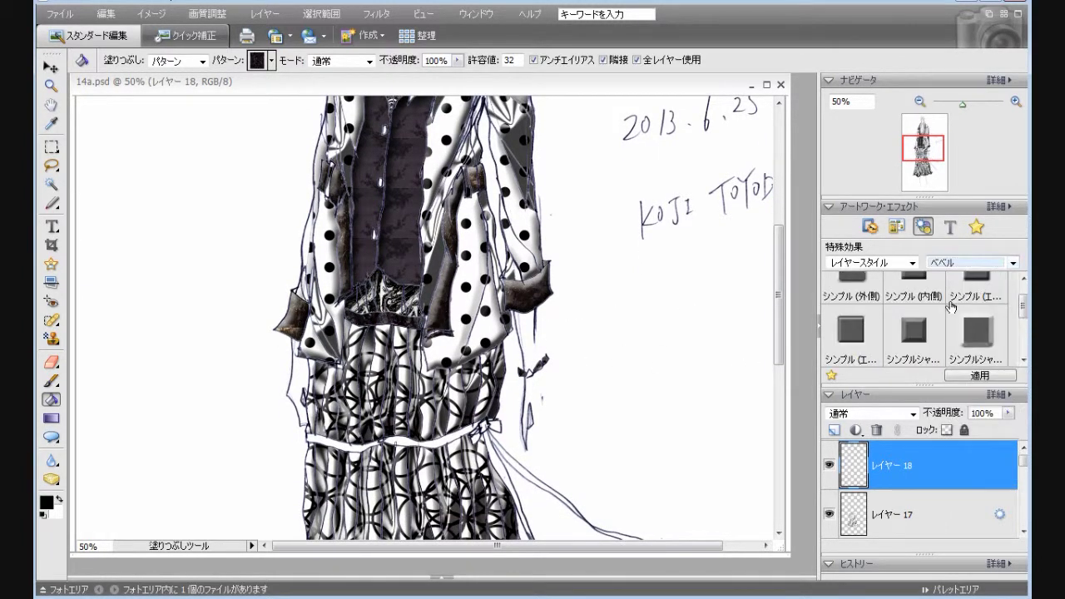
{"action": "double_click", "coordinate": [915, 291]}
- On another new layer, fill the skirt's belt, its bow and the hanging ribbons with the same dark pattern
{"action": "left_click", "coordinate": [833, 430]}
{"action": "left_click", "coordinate": [320, 443]}
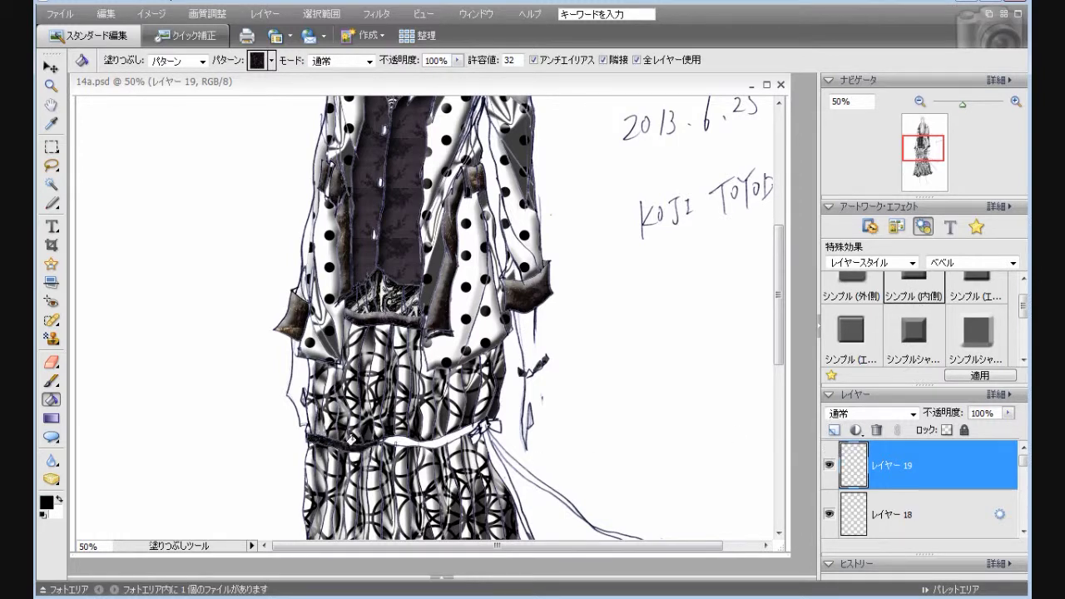
{"action": "left_click", "coordinate": [391, 436]}
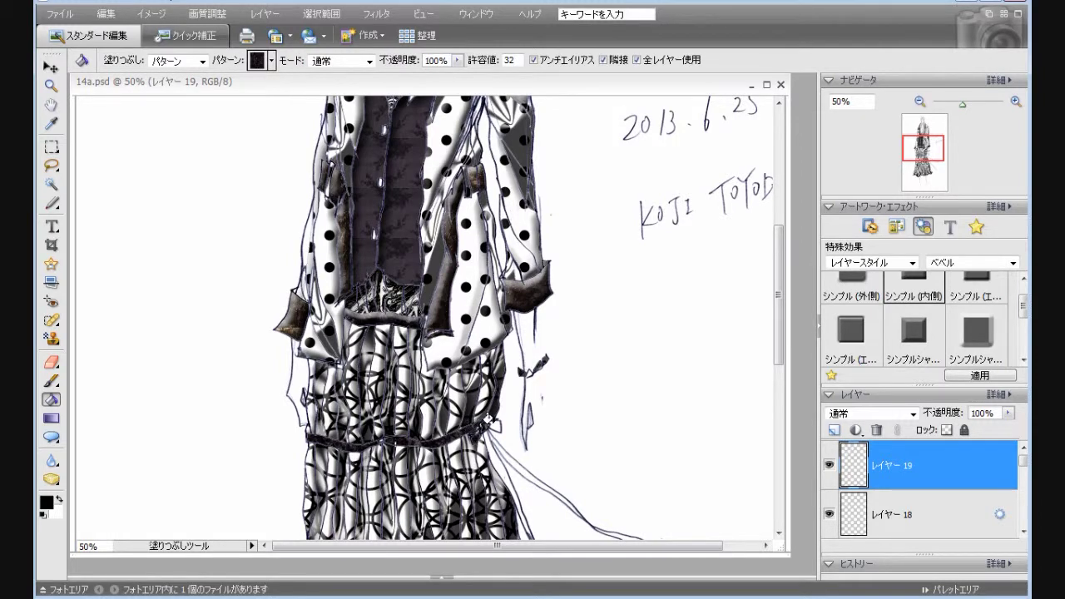
{"action": "left_click", "coordinate": [484, 445]}
{"action": "left_click", "coordinate": [504, 452]}
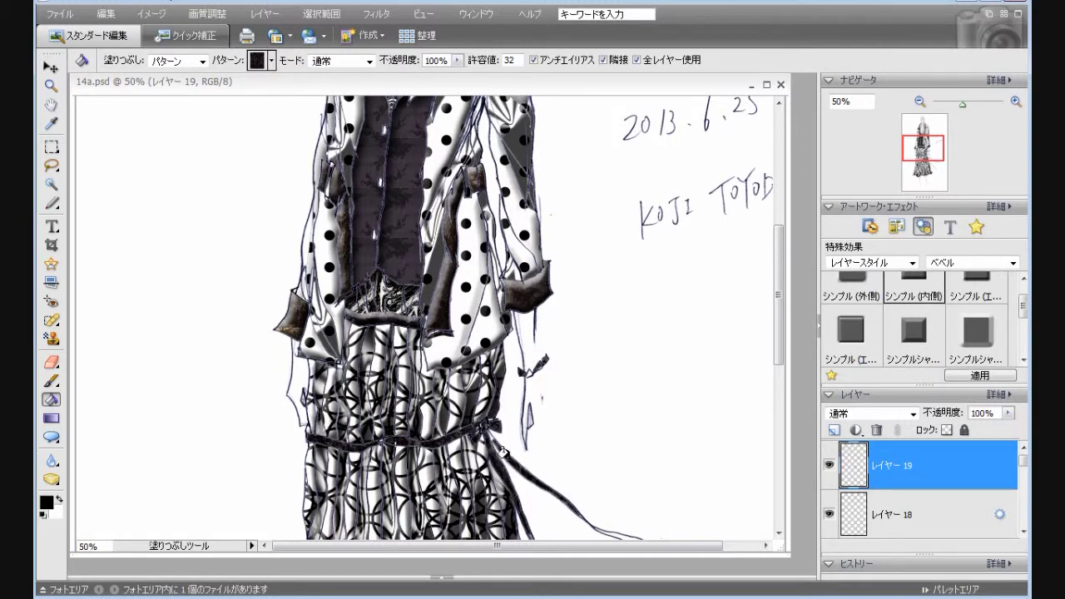
- Fill the remaining gaps in the belt bow and hanging ribbons, and apply the シンプル (内側) bevel to レイヤー 19
{"action": "key", "text": "ctrl+equal"}
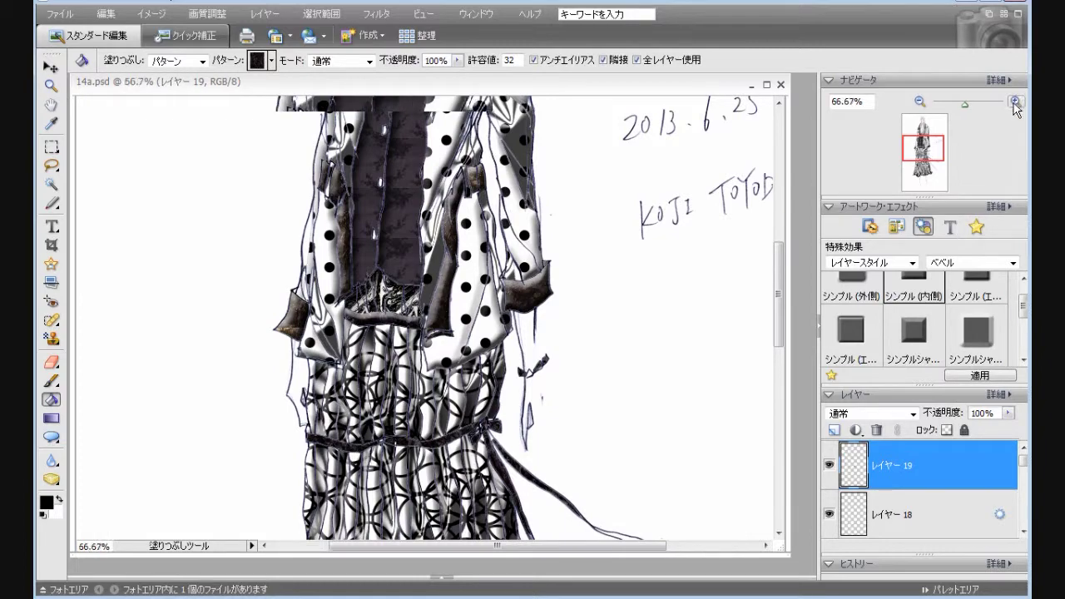
{"action": "key", "text": "ctrl+equal"}
{"action": "left_click_drag", "start_coordinate": [780, 282], "coordinate": [742, 326]}
{"action": "left_click", "coordinate": [555, 238]}
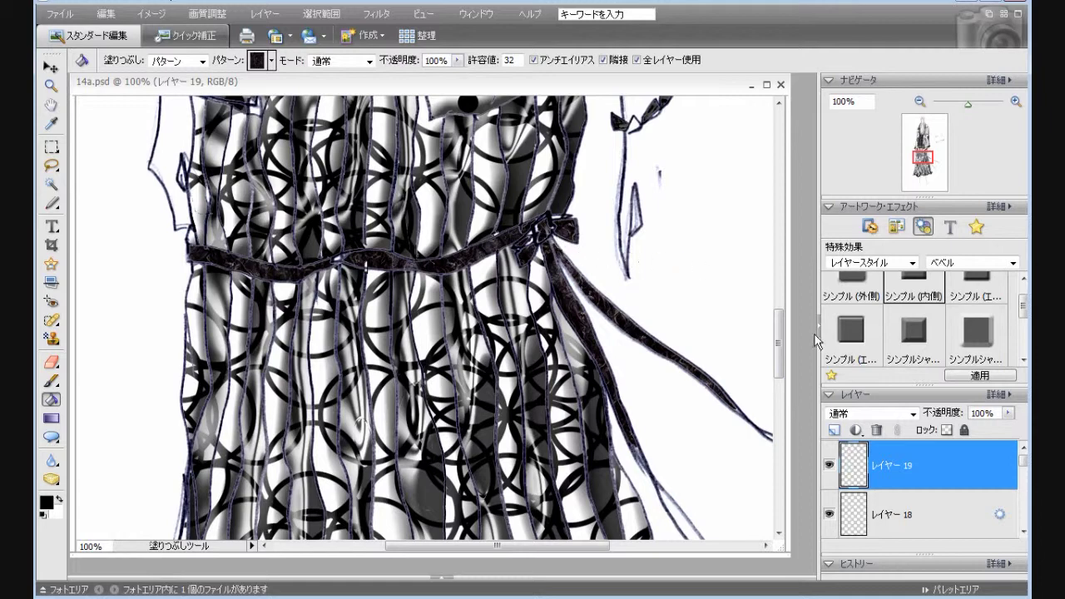
{"action": "left_click_drag", "start_coordinate": [779, 362], "coordinate": [781, 395]}
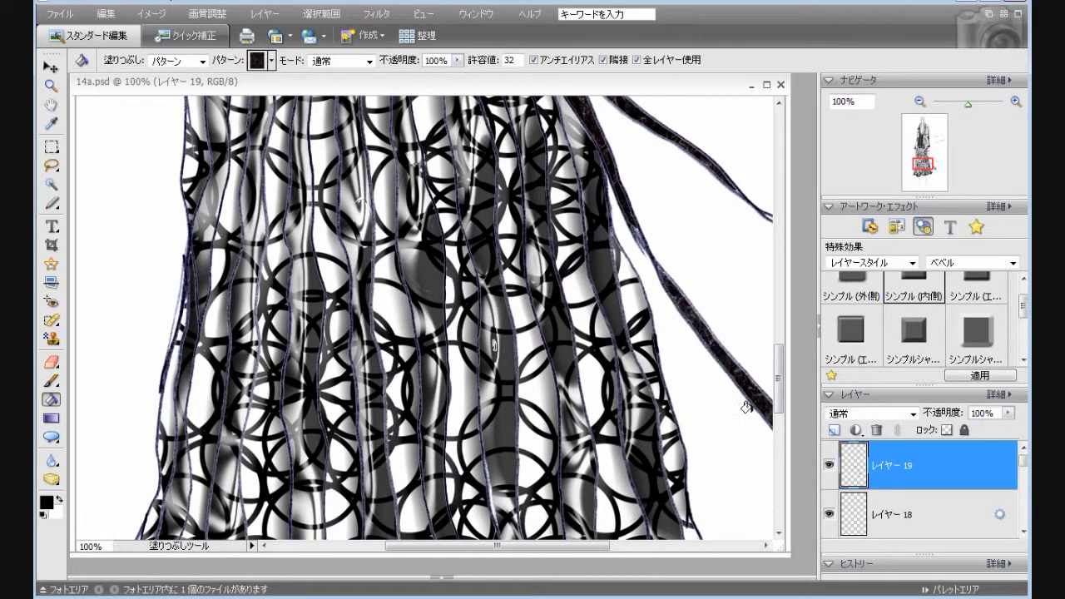
{"action": "left_click_drag", "start_coordinate": [522, 547], "coordinate": [612, 548]}
{"action": "left_click", "coordinate": [617, 260]}
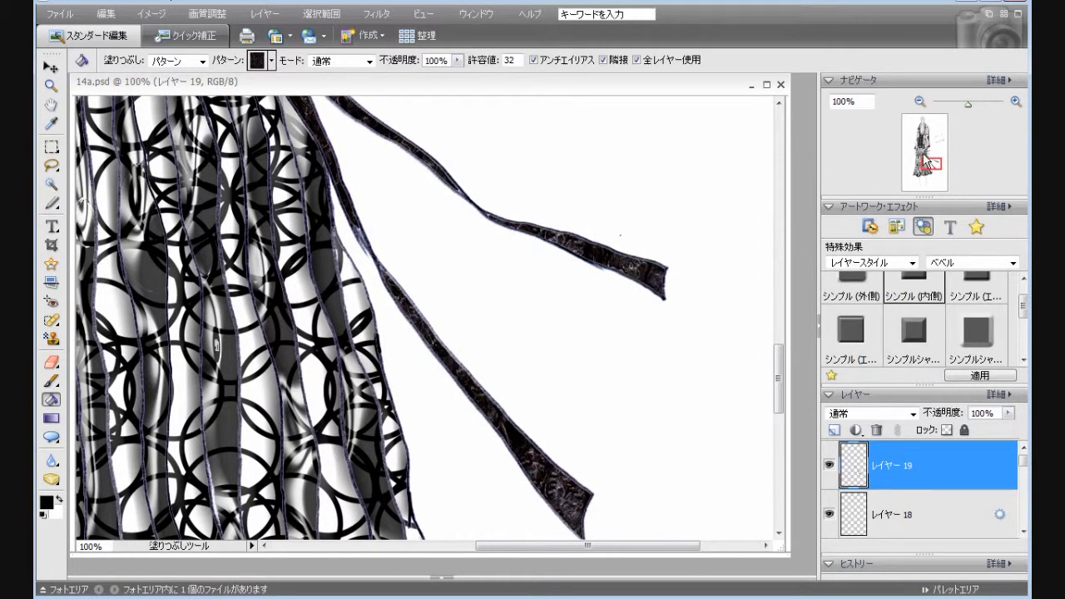
{"action": "double_click", "coordinate": [914, 283]}
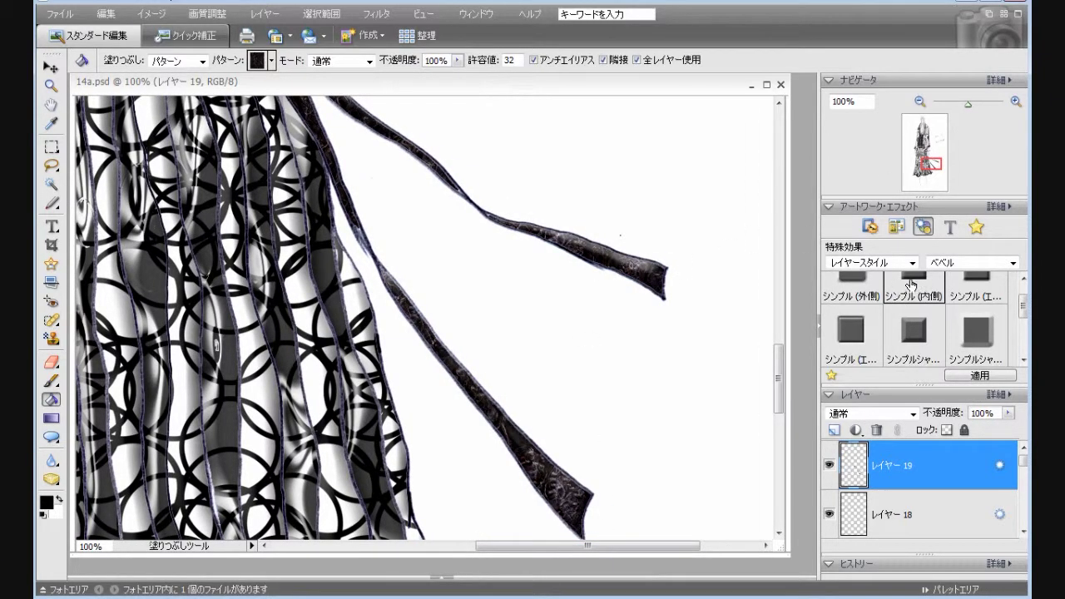
- Add a new layer and fill the neck bow and its long hanging tie with the navy floral pattern
{"action": "left_click", "coordinate": [920, 101]}
{"action": "left_click", "coordinate": [919, 102]}
{"action": "mouse_move", "coordinate": [780, 408]}
{"action": "left_mouse_down"}
{"action": "mouse_move", "coordinate": [780, 455]}
{"action": "mouse_move", "coordinate": [783, 234]}
{"action": "mouse_move", "coordinate": [784, 247]}
{"action": "left_mouse_up"}
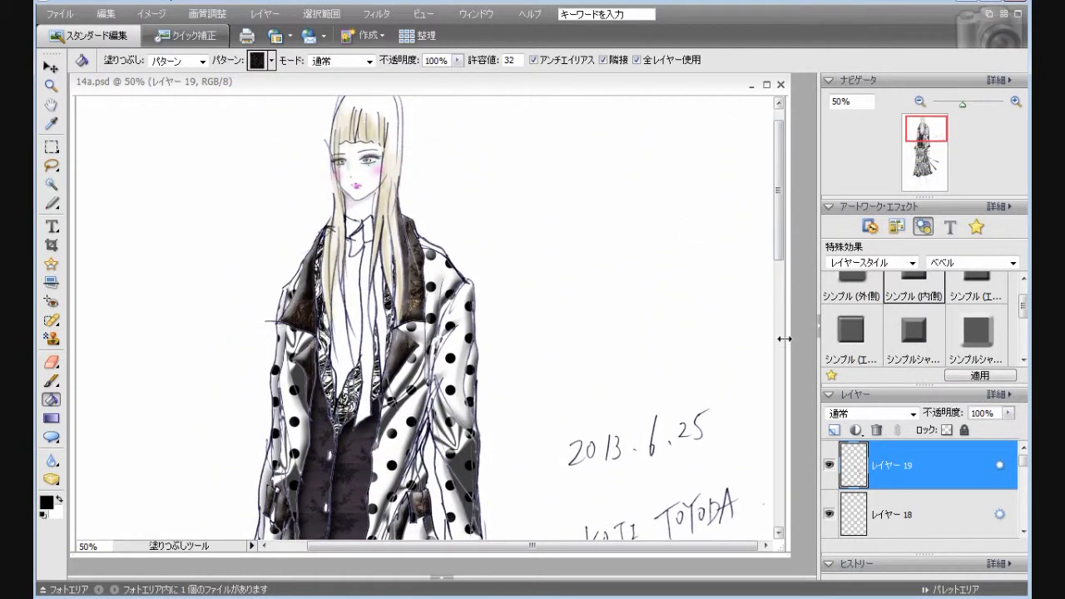
{"action": "left_click", "coordinate": [834, 430]}
{"action": "left_click", "coordinate": [271, 61]}
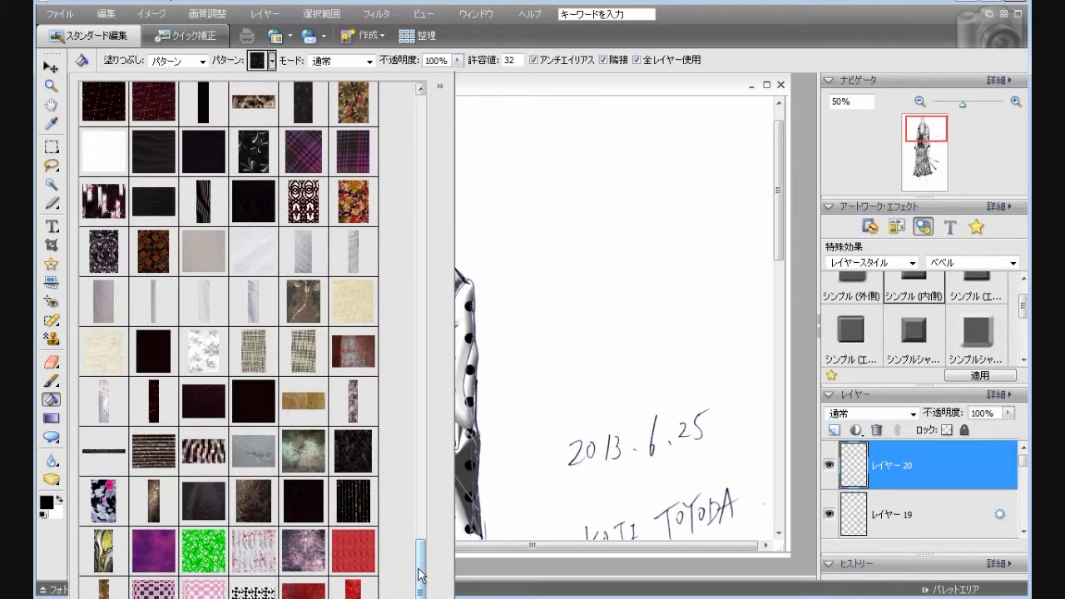
{"action": "scroll", "coordinate": [422, 560], "scroll_direction": "down", "scroll_amount": 3}
{"action": "left_click_drag", "start_coordinate": [422, 556], "coordinate": [419, 323]}
{"action": "left_click", "coordinate": [314, 301]}
{"action": "left_click", "coordinate": [588, 94]}
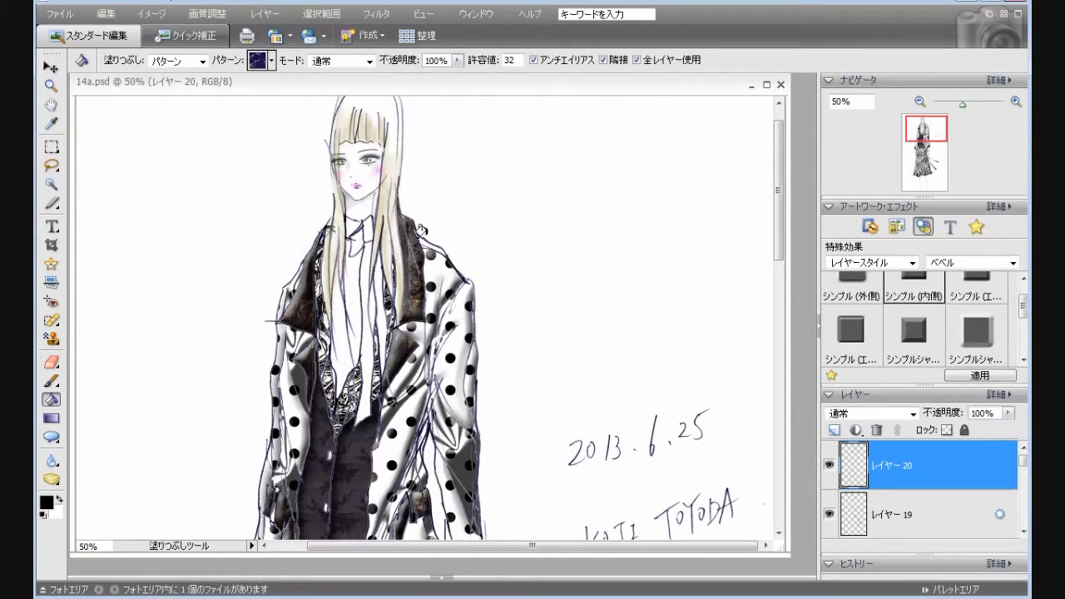
{"action": "left_click", "coordinate": [349, 227]}
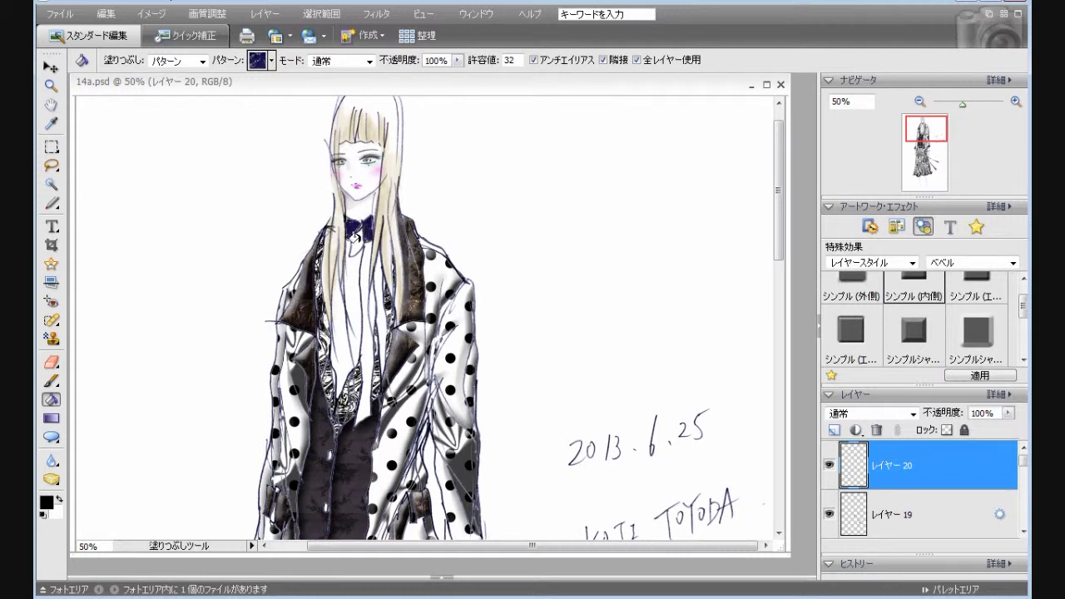
{"action": "left_click", "coordinate": [363, 266]}
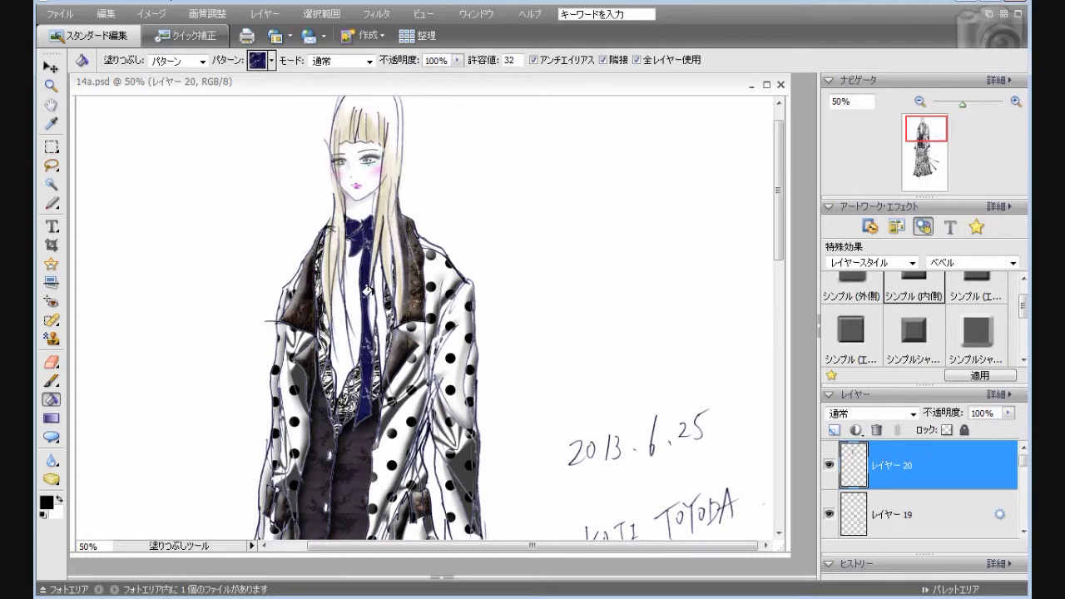
{"action": "left_click", "coordinate": [379, 296]}
{"action": "left_click", "coordinate": [106, 14]}
{"action": "left_click", "coordinate": [125, 30]}
- Bevel the neck tie layer with シンプル (内側) and fill the strip beside the tie with the navy pattern on a new layer
{"action": "double_click", "coordinate": [910, 297]}
{"action": "left_click", "coordinate": [834, 430]}
{"action": "left_click", "coordinate": [378, 273]}
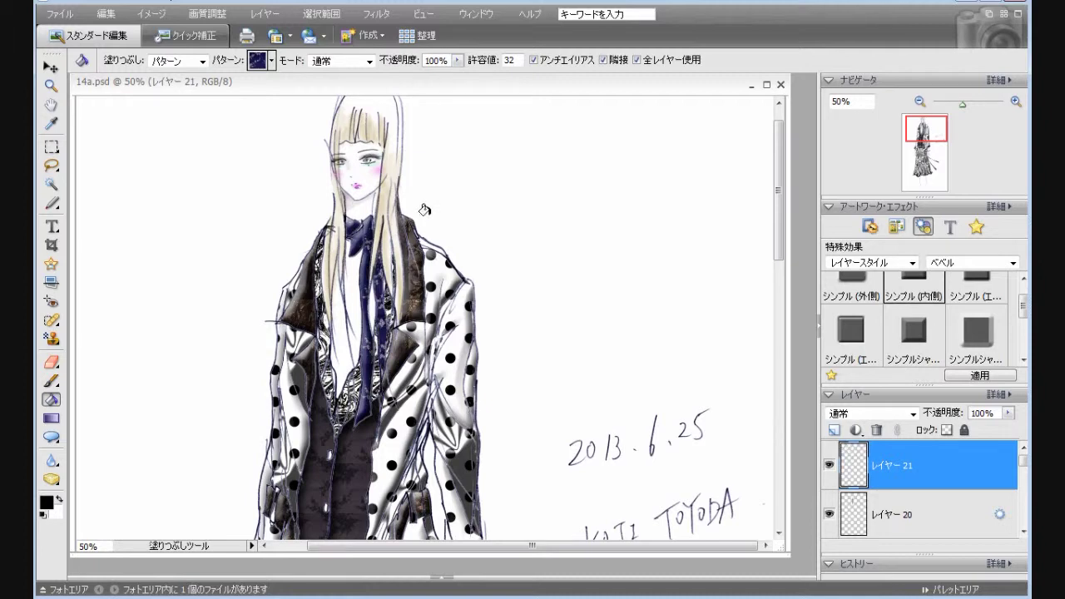
- Apply the 低 (Low) inner shadow style to the navy strip layer, レイヤー 21
{"action": "left_click", "coordinate": [978, 264]}
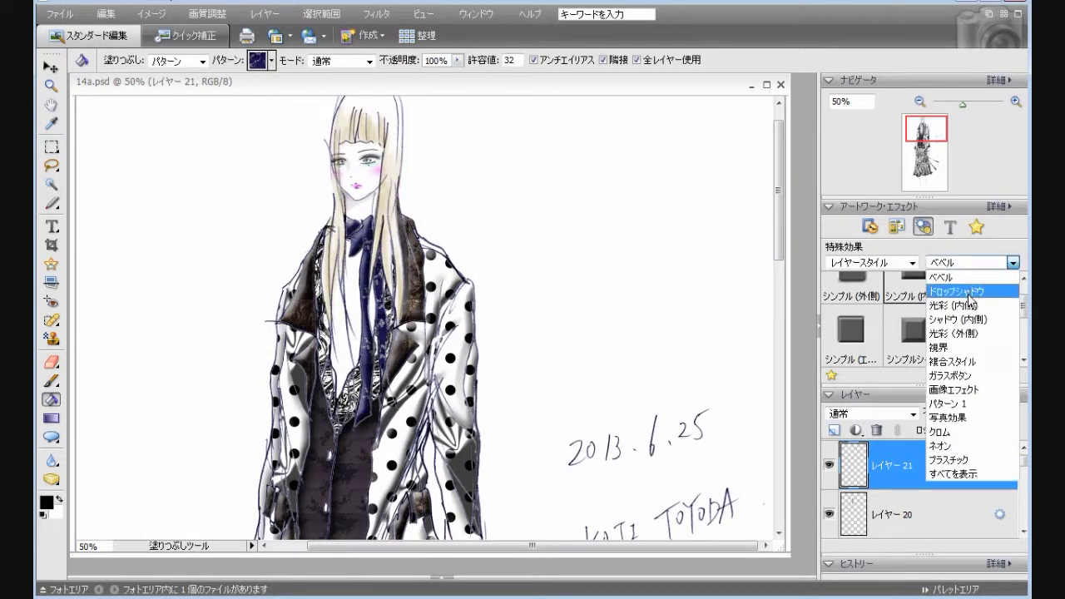
{"action": "left_click", "coordinate": [961, 315]}
{"action": "left_click", "coordinate": [864, 298]}
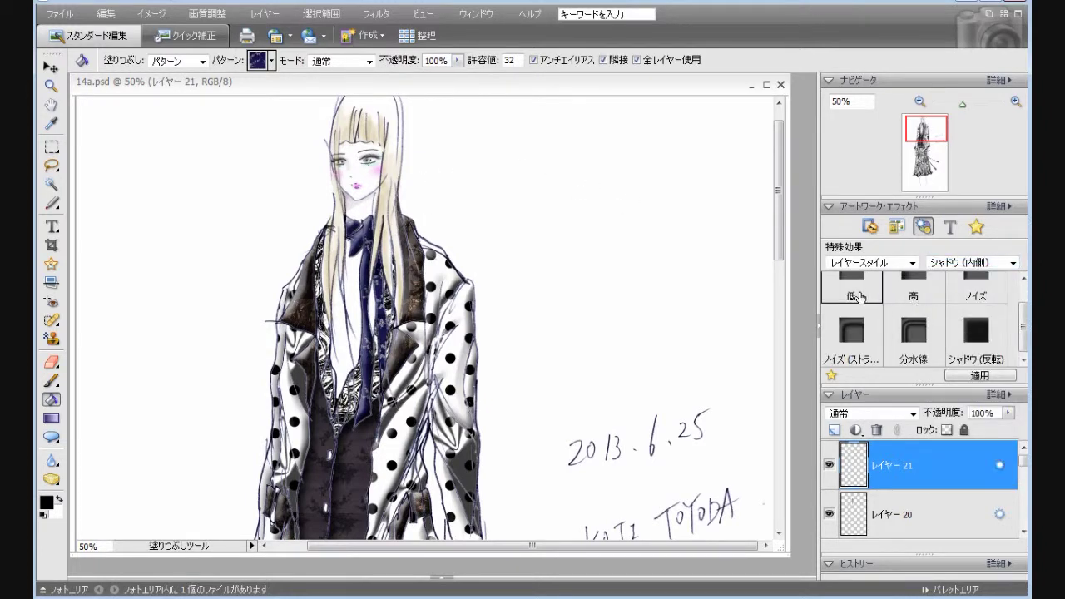
- Apply the メタリック (Metallic) bevel to レイヤー 21
{"action": "mouse_move", "coordinate": [778, 245]}
{"action": "left_mouse_down"}
{"action": "mouse_move", "coordinate": [777, 271]}
{"action": "mouse_move", "coordinate": [778, 241]}
{"action": "mouse_move", "coordinate": [779, 257]}
{"action": "left_mouse_up"}
{"action": "left_click", "coordinate": [969, 262]}
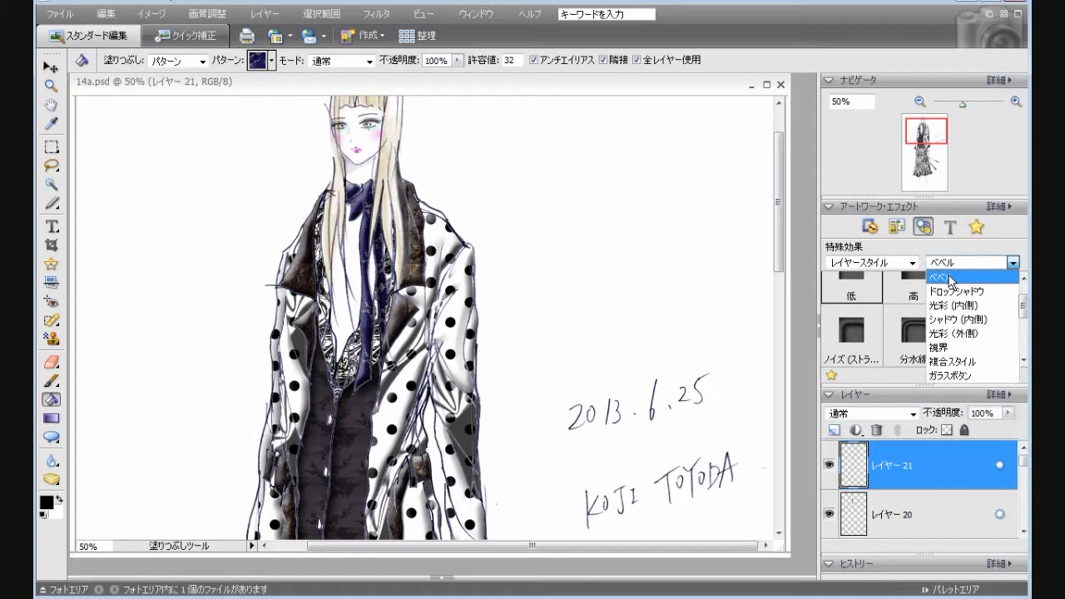
{"action": "left_click", "coordinate": [966, 275]}
{"action": "left_click_drag", "start_coordinate": [1018, 307], "coordinate": [1020, 341]}
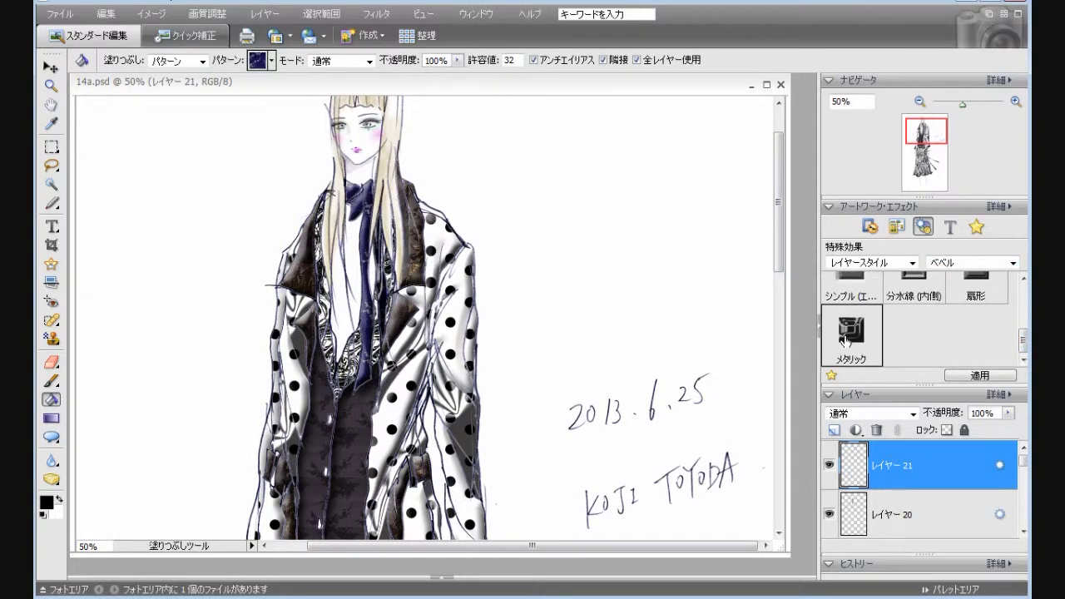
- Apply the 低 (Low) drop shadow style to レイヤー 2
{"action": "mouse_move", "coordinate": [778, 263]}
{"action": "left_mouse_down"}
{"action": "mouse_move", "coordinate": [778, 496]}
{"action": "mouse_move", "coordinate": [784, 254]}
{"action": "left_mouse_up"}
{"action": "left_click", "coordinate": [966, 264]}
{"action": "scroll", "coordinate": [967, 270], "scroll_direction": "up", "scroll_amount": 1}
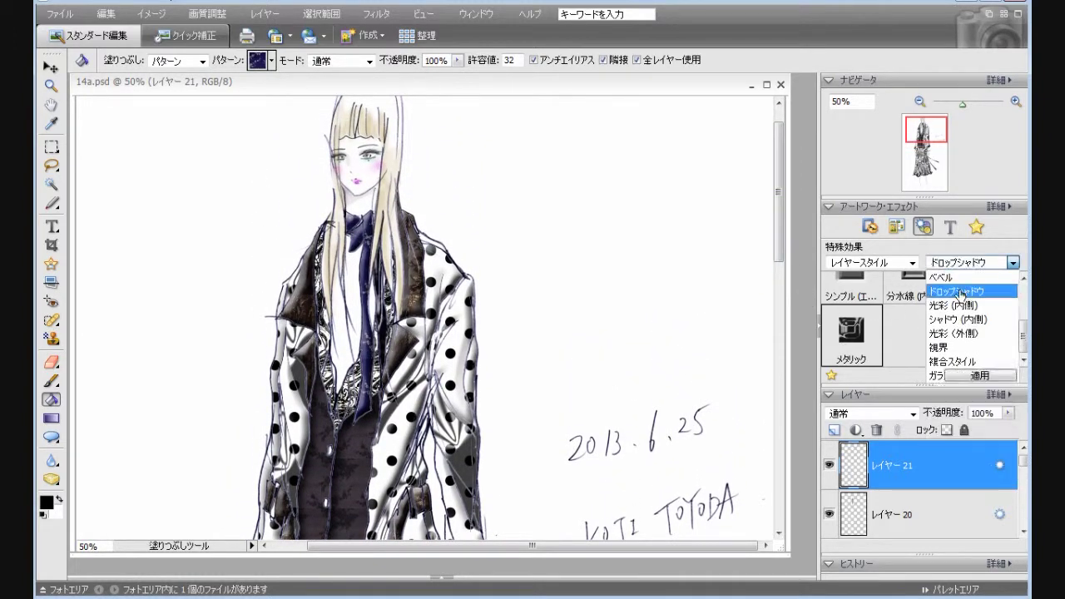
{"action": "left_click", "coordinate": [965, 285]}
{"action": "left_click_drag", "start_coordinate": [1023, 460], "coordinate": [1023, 515]}
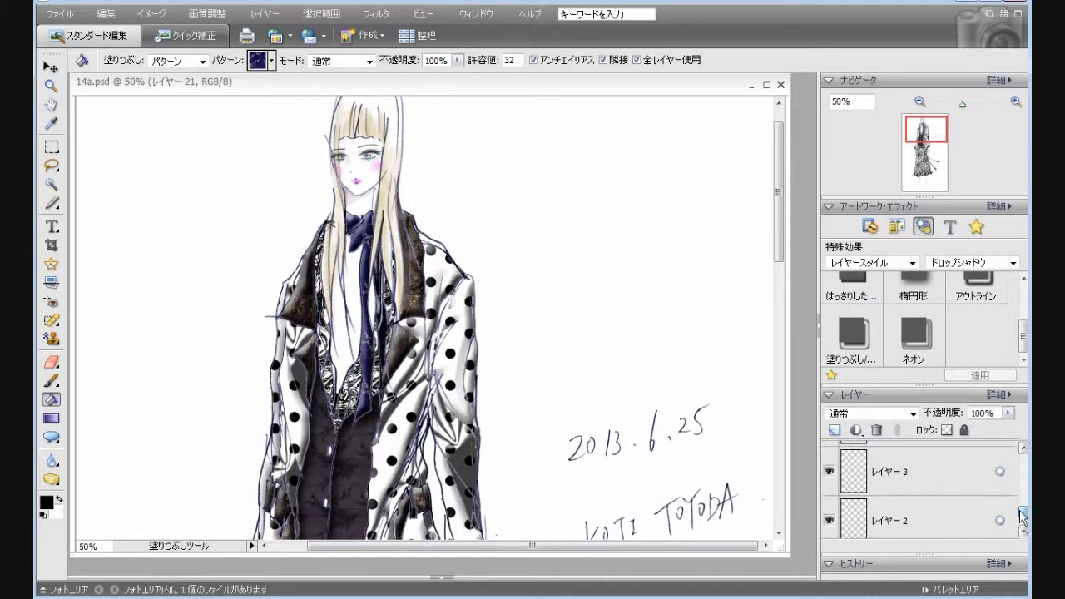
{"action": "left_click", "coordinate": [938, 519]}
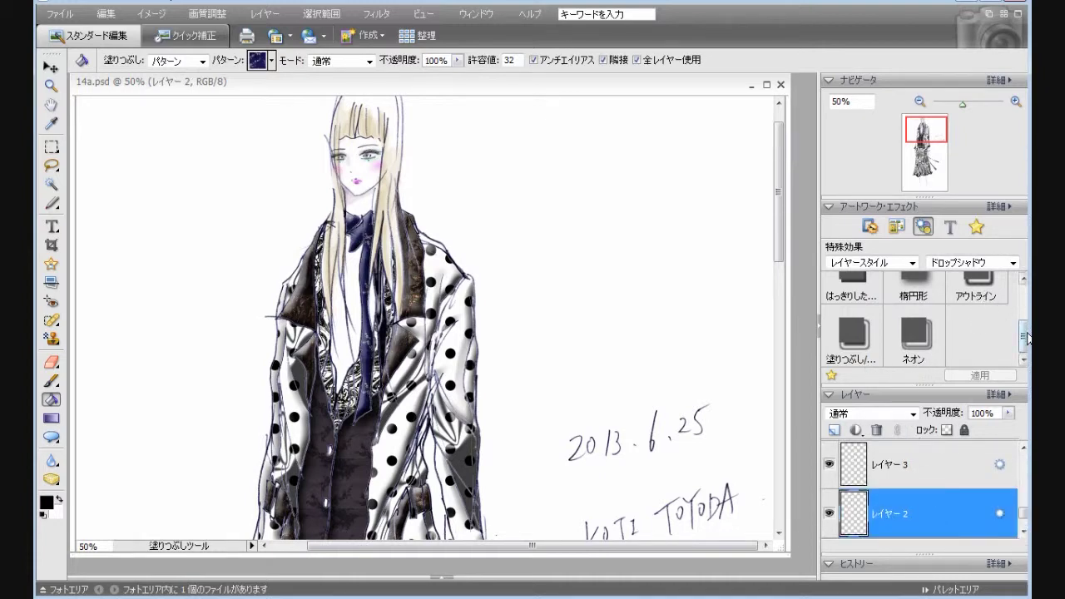
{"action": "left_click_drag", "start_coordinate": [1026, 348], "coordinate": [1024, 312]}
{"action": "left_click", "coordinate": [918, 320]}
- Apply the 低 (Low) drop shadow style to レイヤー 3 and レイヤー 4
{"action": "left_click_drag", "start_coordinate": [779, 254], "coordinate": [779, 293]}
{"action": "left_click", "coordinate": [929, 471]}
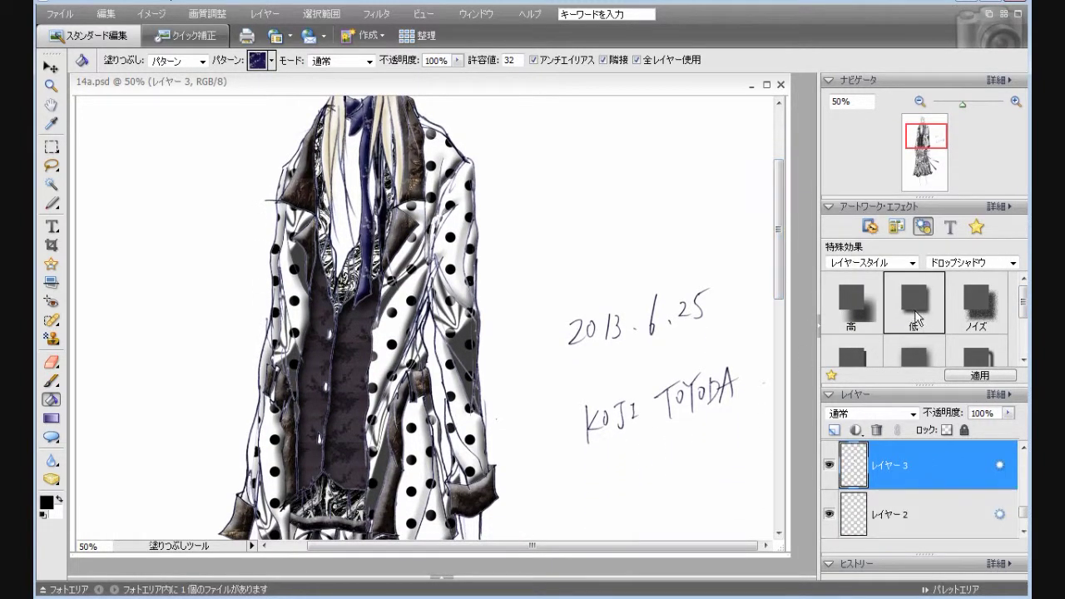
{"action": "double_click", "coordinate": [914, 322]}
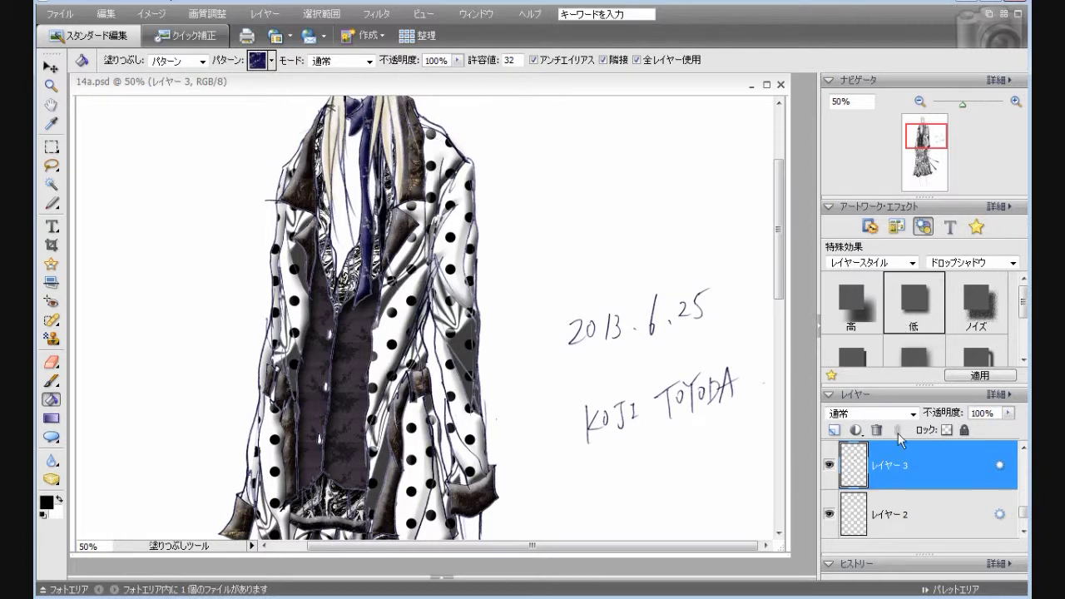
{"action": "scroll", "coordinate": [1023, 516], "scroll_direction": "up", "scroll_amount": 2}
{"action": "left_click", "coordinate": [944, 506]}
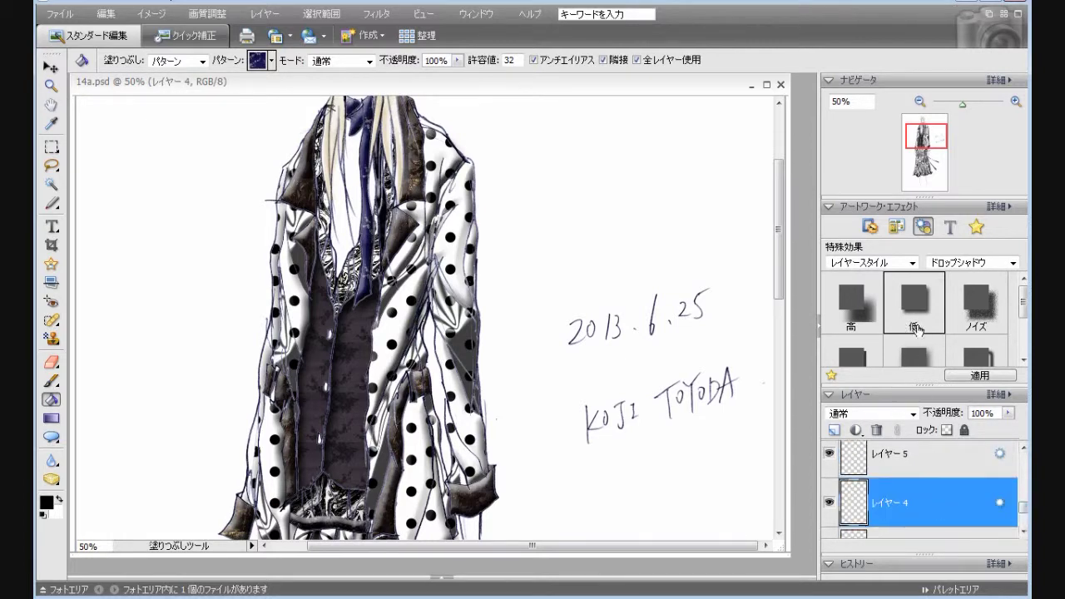
{"action": "double_click", "coordinate": [912, 321]}
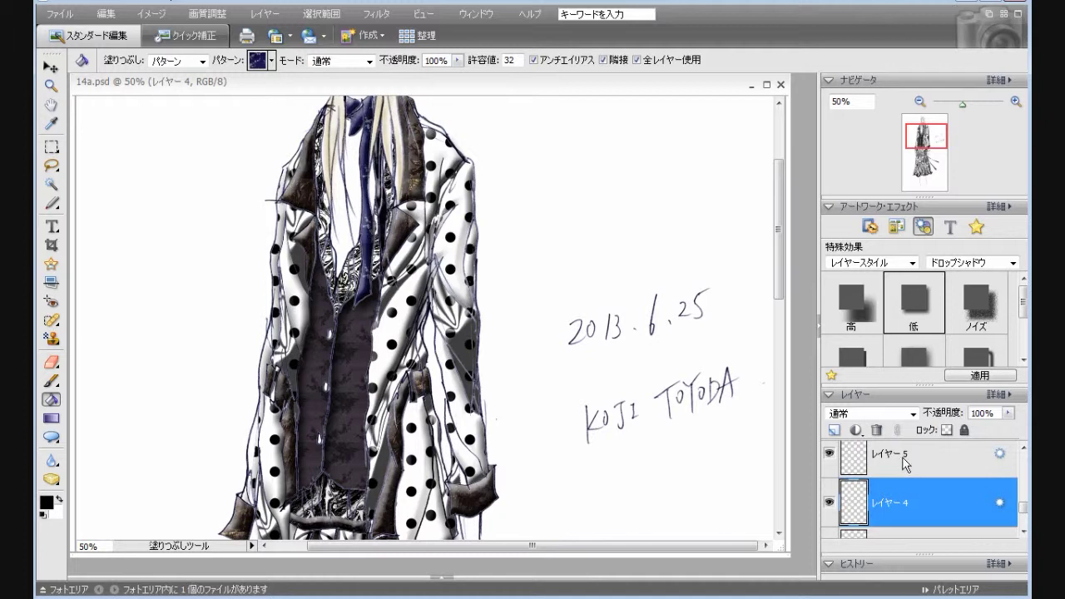
- Apply the 低 (Low) drop shadow style to レイヤー 5 and レイヤー 6
{"action": "left_click", "coordinate": [905, 464]}
{"action": "double_click", "coordinate": [921, 307]}
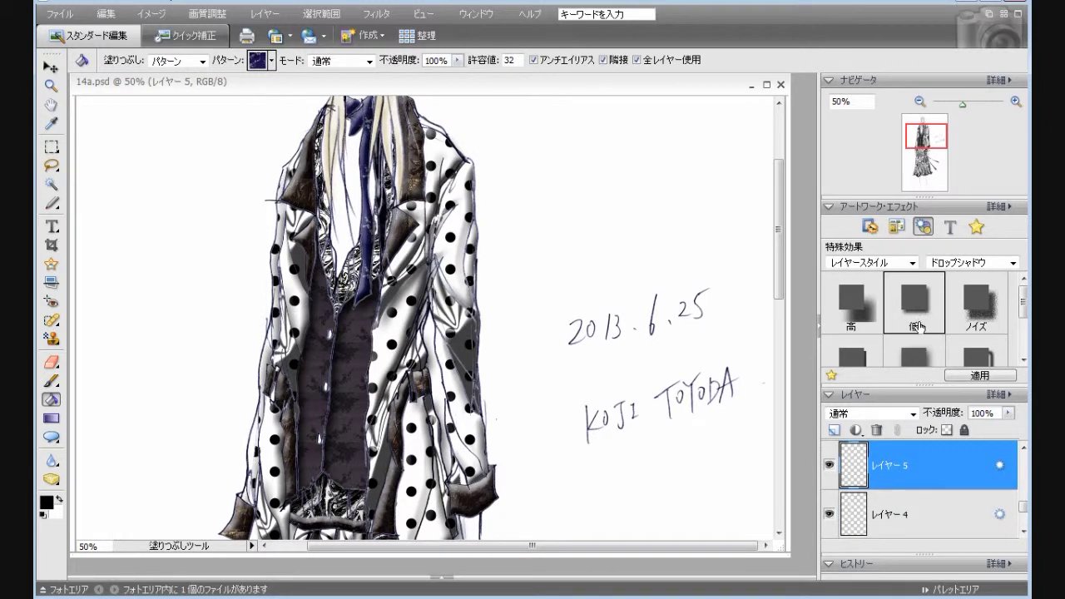
{"action": "scroll", "coordinate": [1022, 507], "scroll_direction": "up", "scroll_amount": 1}
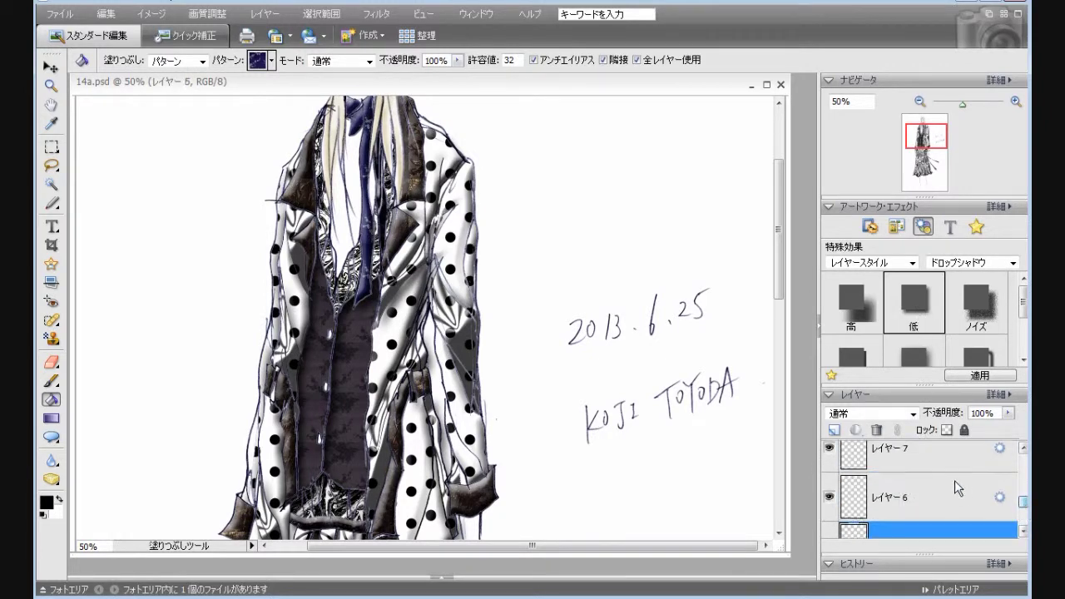
{"action": "left_click", "coordinate": [965, 497]}
{"action": "double_click", "coordinate": [915, 305]}
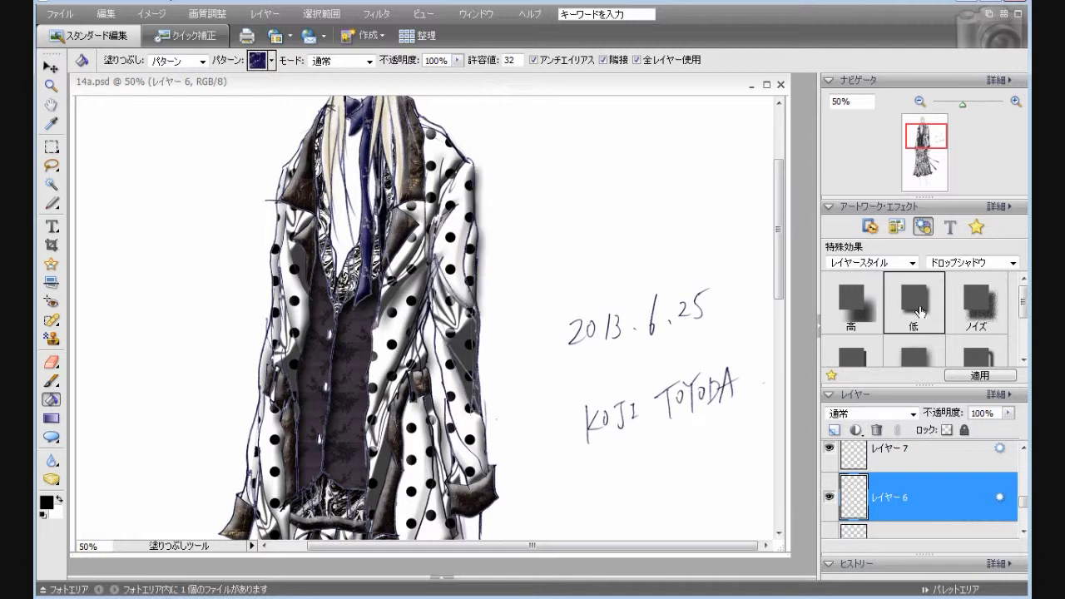
- Apply the 低 (Low) drop shadow style to レイヤー 7 and レイヤー 8, and move レイヤー 8 down to just above レイヤー 2
{"action": "left_click", "coordinate": [915, 453]}
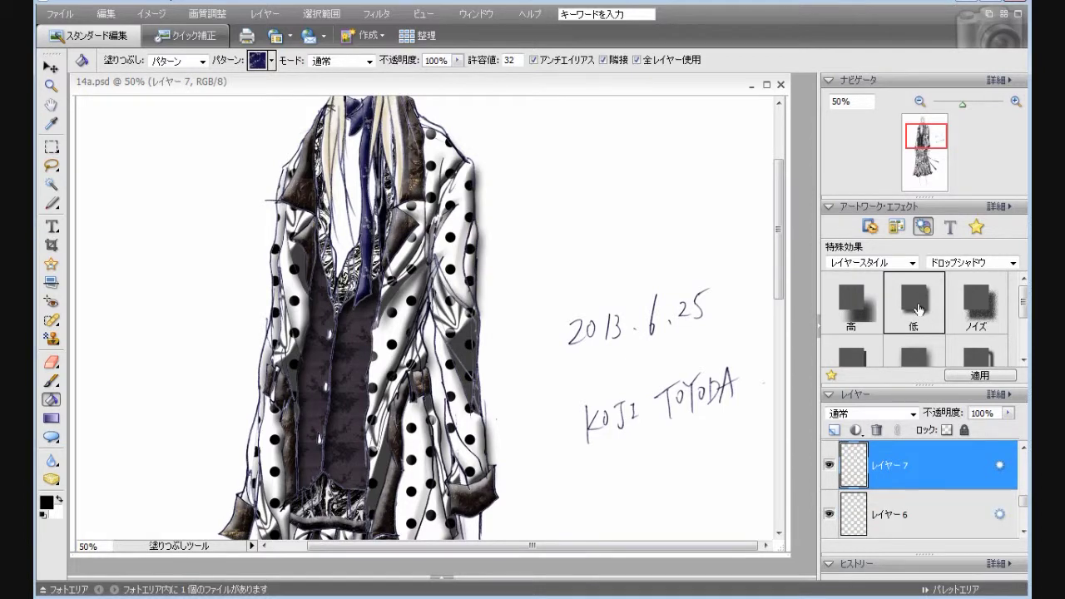
{"action": "double_click", "coordinate": [916, 308]}
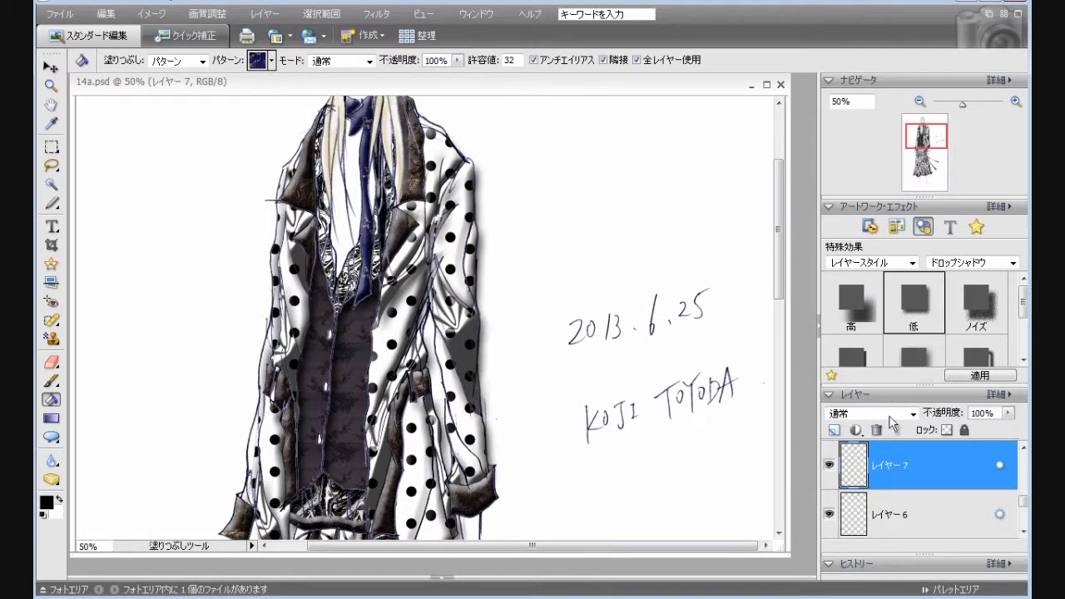
{"action": "scroll", "coordinate": [1021, 498], "scroll_direction": "up", "scroll_amount": 2}
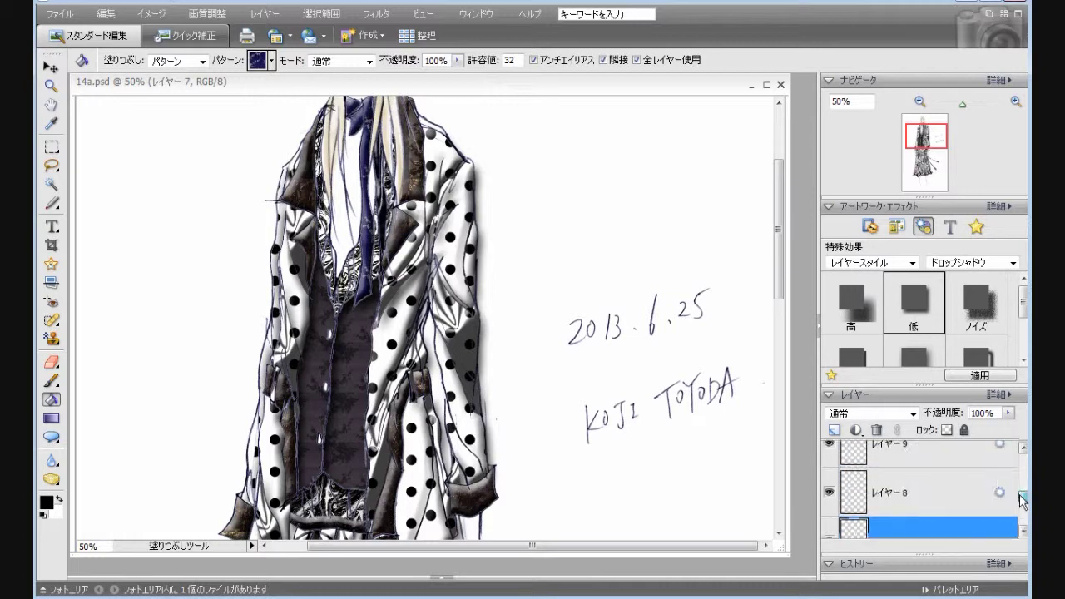
{"action": "left_click", "coordinate": [954, 497]}
{"action": "double_click", "coordinate": [913, 312]}
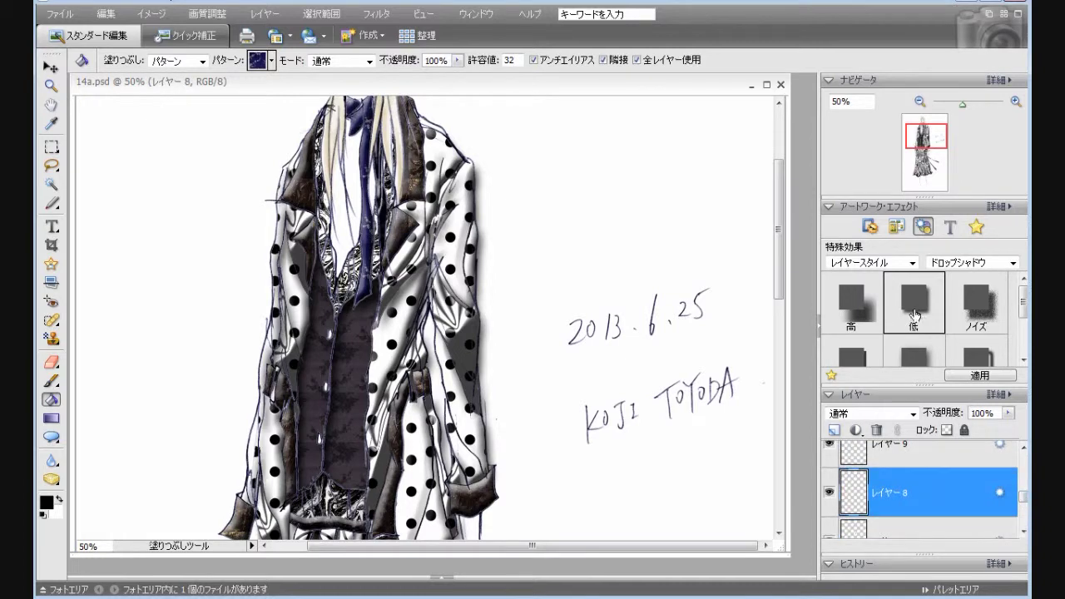
{"action": "mouse_move", "coordinate": [913, 506]}
{"action": "left_mouse_down"}
{"action": "mouse_move", "coordinate": [914, 537]}
{"action": "mouse_move", "coordinate": [916, 499]}
{"action": "left_mouse_up"}
{"action": "scroll", "coordinate": [1014, 510], "scroll_direction": "up", "scroll_amount": 5}
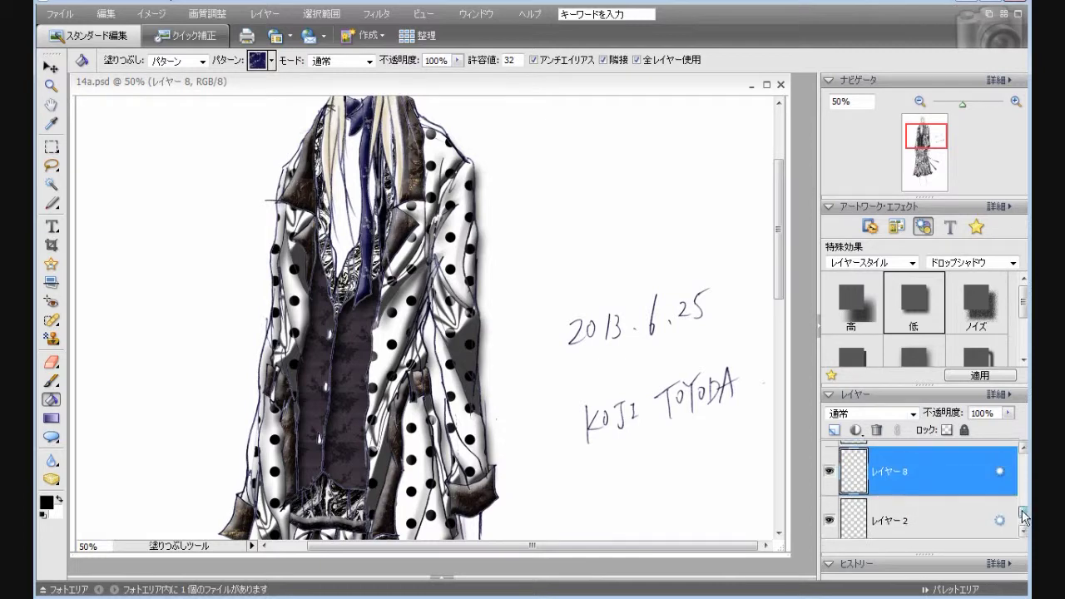
- Apply the 低 (Low) drop shadow style to レイヤー 9 and レイヤー 10
{"action": "scroll", "coordinate": [1024, 499], "scroll_direction": "up", "scroll_amount": 1}
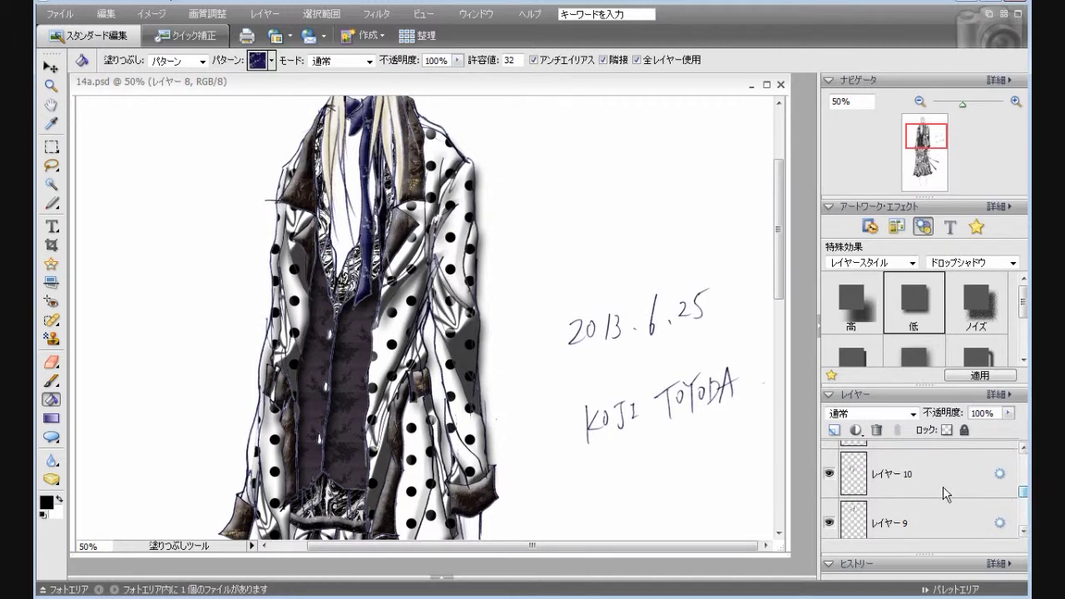
{"action": "left_click", "coordinate": [937, 512]}
{"action": "double_click", "coordinate": [921, 315]}
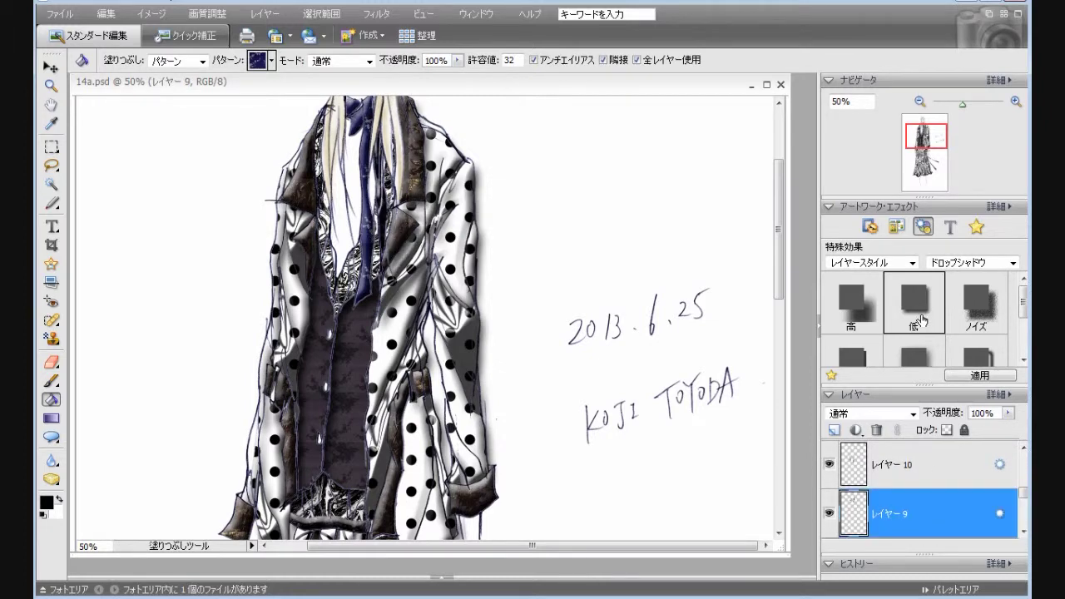
{"action": "left_click", "coordinate": [915, 453]}
{"action": "double_click", "coordinate": [911, 316]}
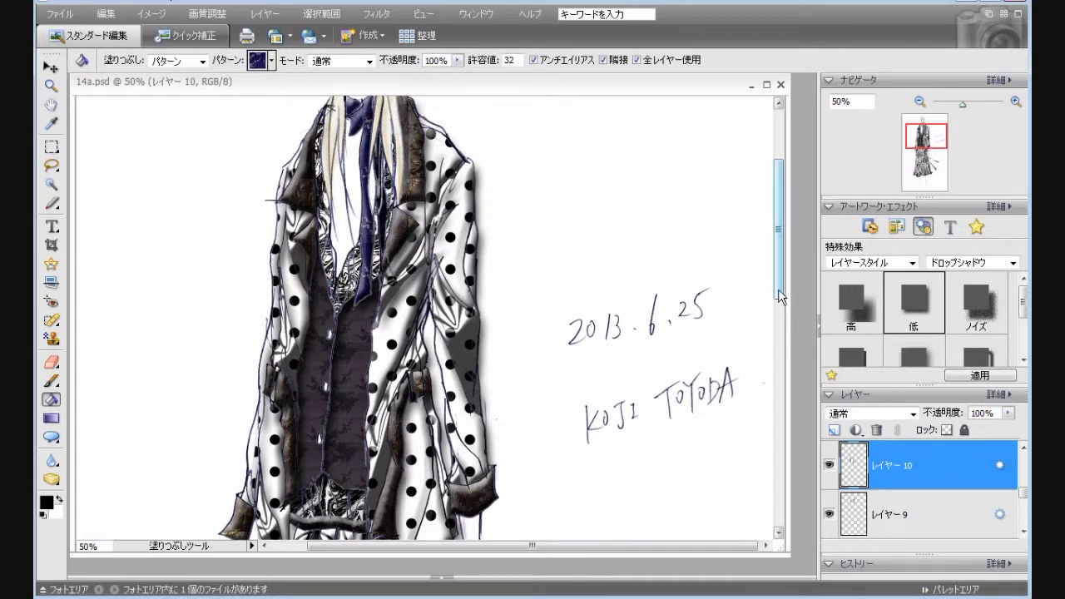
- Apply the 低 (Low) drop shadow style to レイヤー 11 and レイヤー 12
{"action": "left_click_drag", "start_coordinate": [778, 289], "coordinate": [778, 318]}
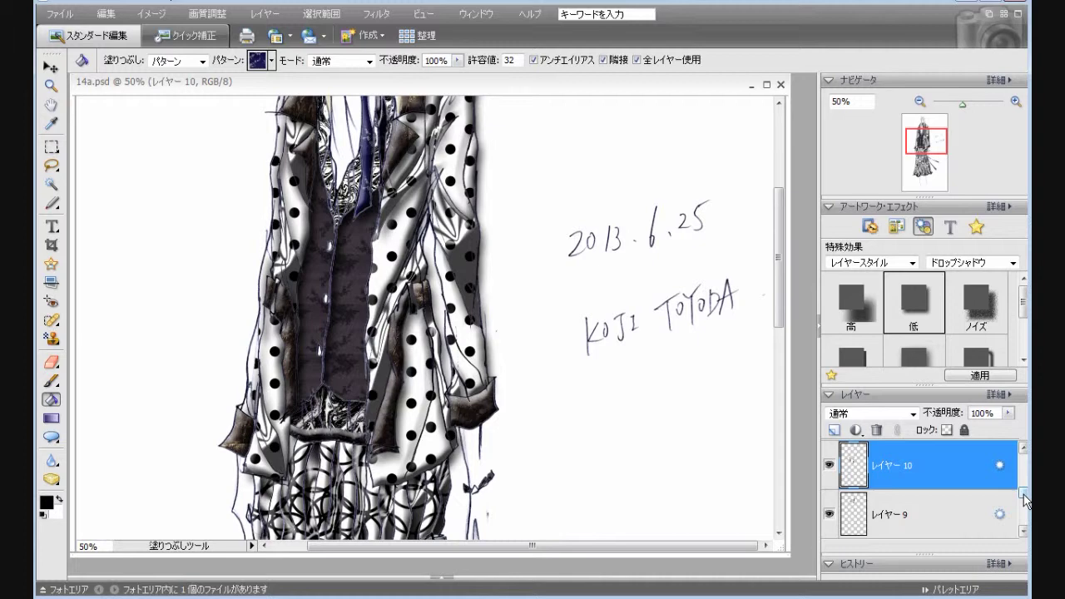
{"action": "scroll", "coordinate": [1027, 495], "scroll_direction": "up", "scroll_amount": 2}
{"action": "left_click", "coordinate": [943, 495]}
{"action": "left_click_drag", "start_coordinate": [780, 318], "coordinate": [784, 297]}
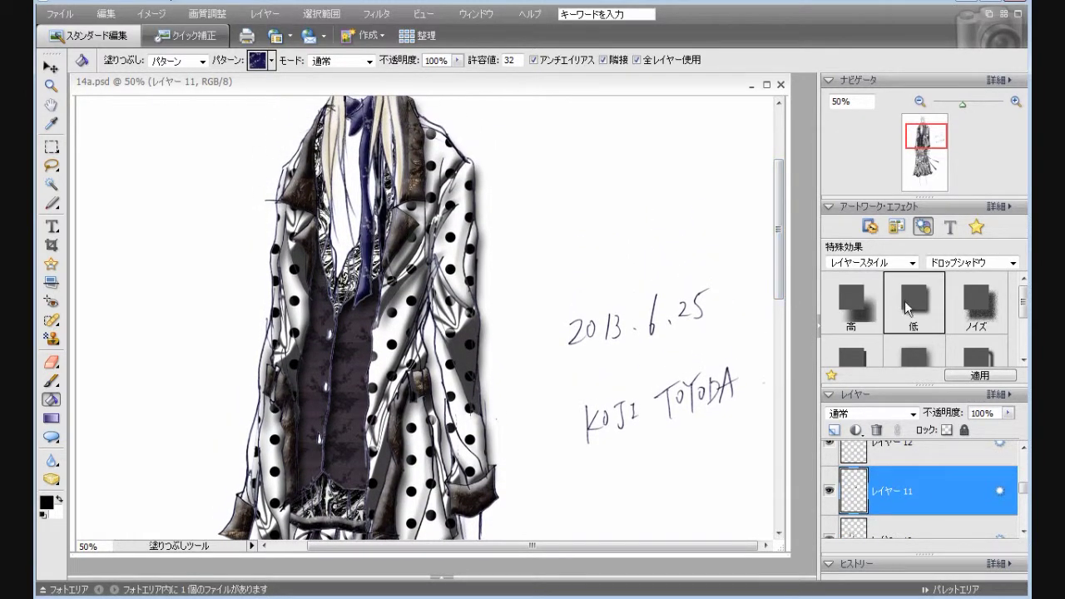
{"action": "double_click", "coordinate": [906, 305]}
{"action": "left_click", "coordinate": [907, 448]}
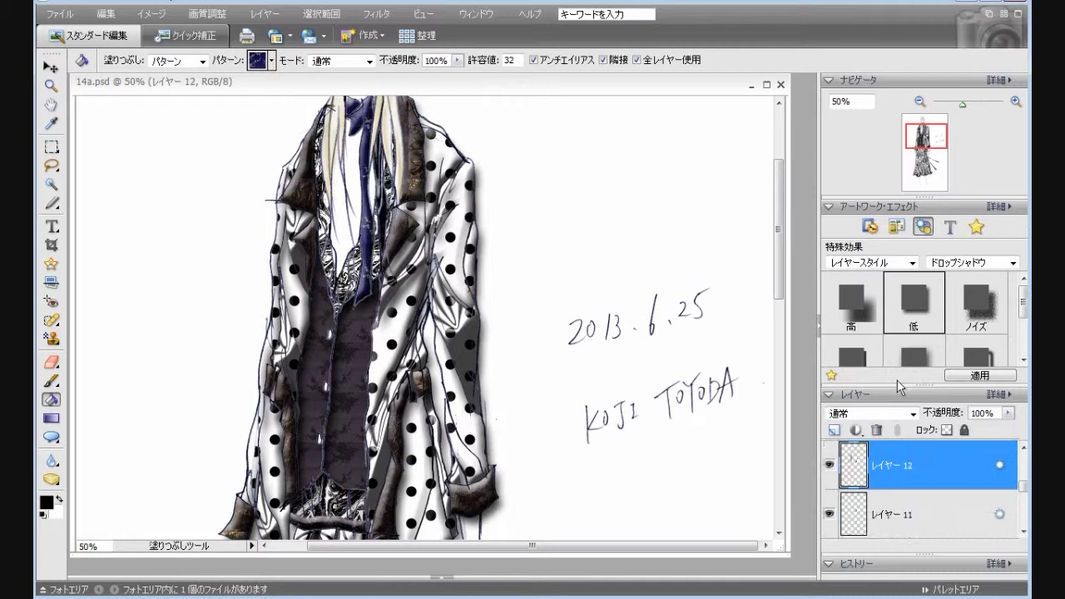
{"action": "double_click", "coordinate": [910, 307]}
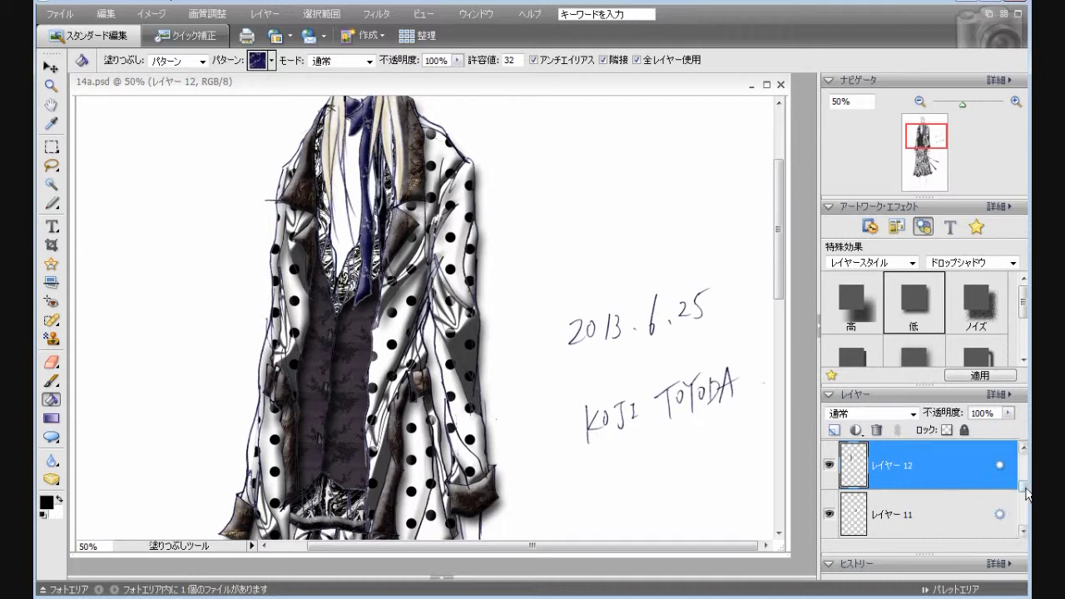
- Apply the 低 (Low) drop shadow style to レイヤー 13 and move that layer down to just above 背景 (Background)
{"action": "left_click", "coordinate": [1023, 447]}
{"action": "left_click", "coordinate": [1024, 447]}
{"action": "left_click", "coordinate": [953, 520]}
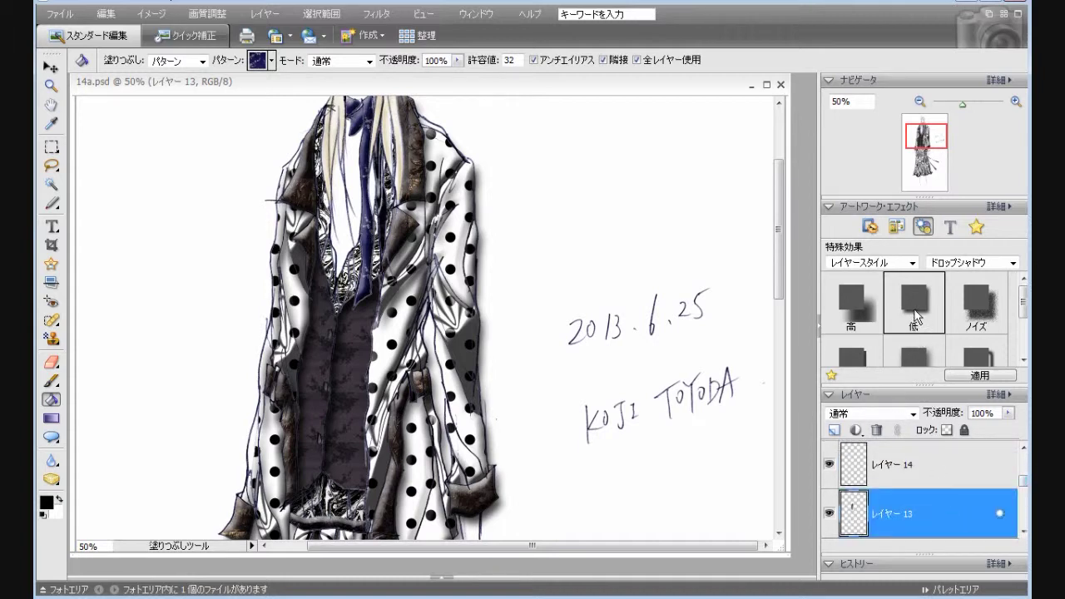
{"action": "double_click", "coordinate": [918, 310]}
{"action": "scroll", "coordinate": [907, 533], "scroll_direction": "down", "scroll_amount": 4}
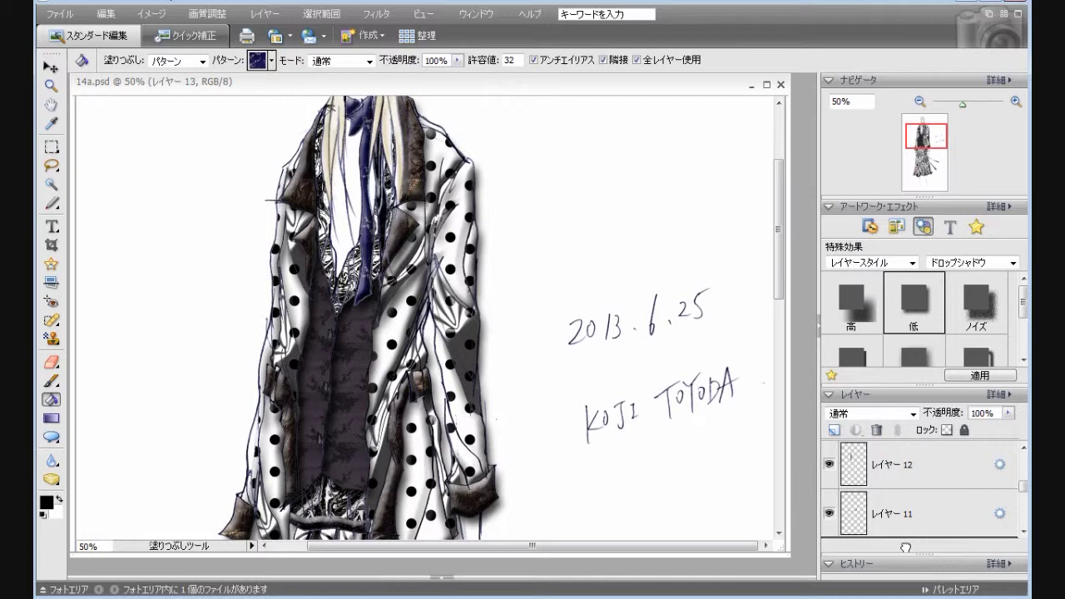
{"action": "left_click_drag", "start_coordinate": [906, 547], "coordinate": [904, 489]}
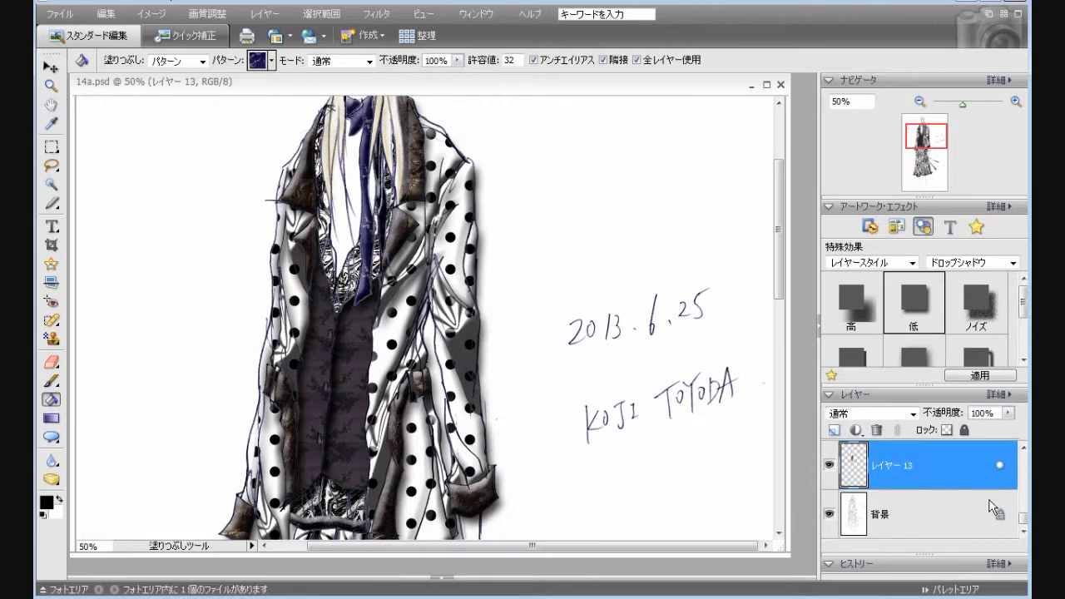
- Apply the 低 (Low) drop shadow style to レイヤー 14 and move that layer down to just above 背景 (Background)
{"action": "left_click_drag", "start_coordinate": [1025, 521], "coordinate": [1024, 481]}
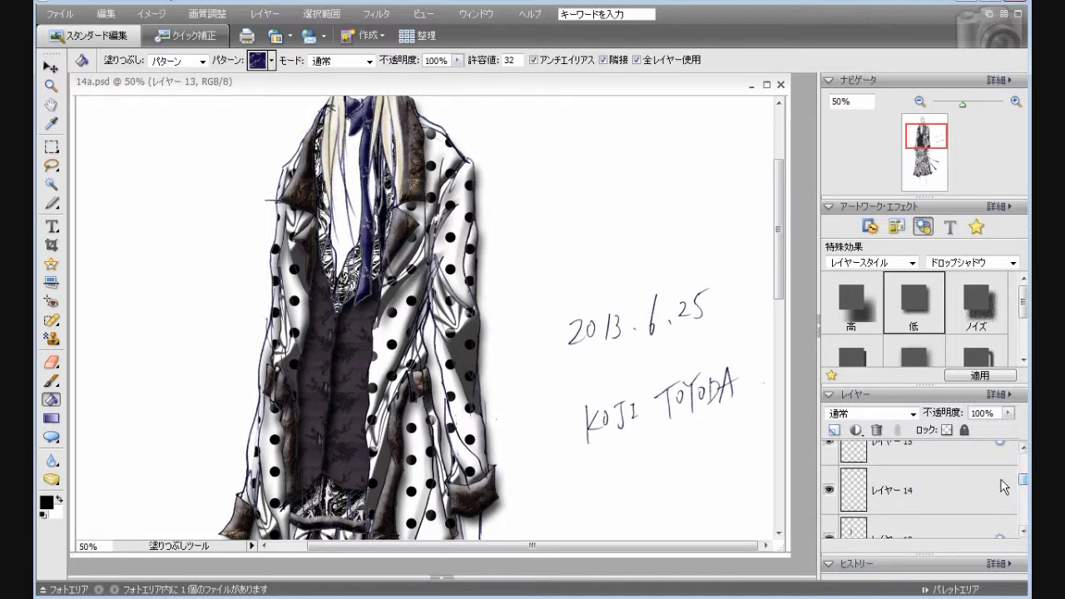
{"action": "left_click", "coordinate": [965, 500]}
{"action": "double_click", "coordinate": [910, 314]}
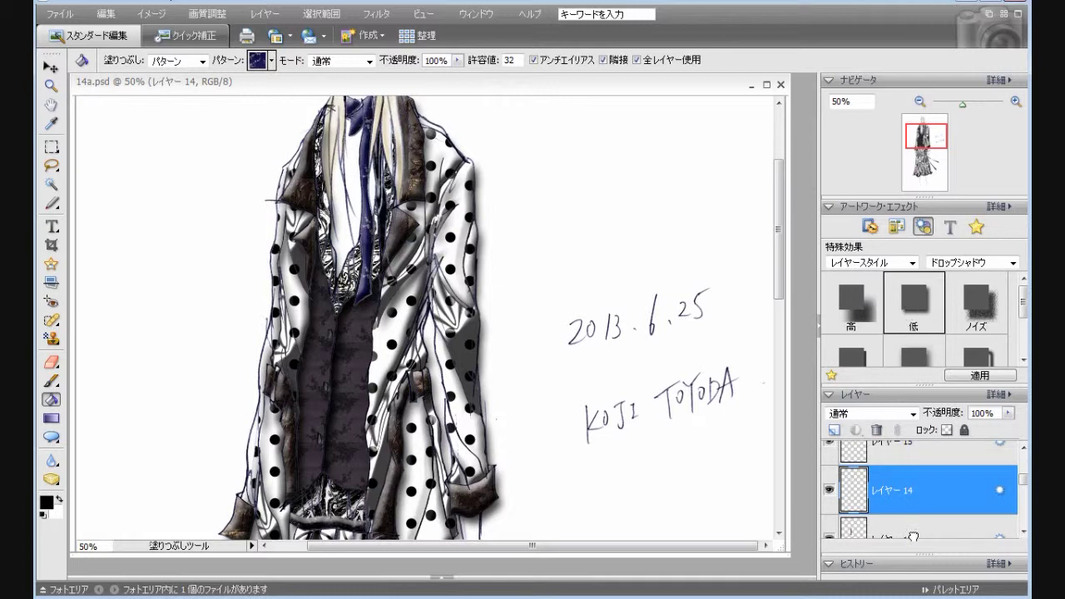
{"action": "scroll", "coordinate": [913, 536], "scroll_direction": "down", "scroll_amount": 4}
{"action": "scroll", "coordinate": [913, 545], "scroll_direction": "down", "scroll_amount": 4}
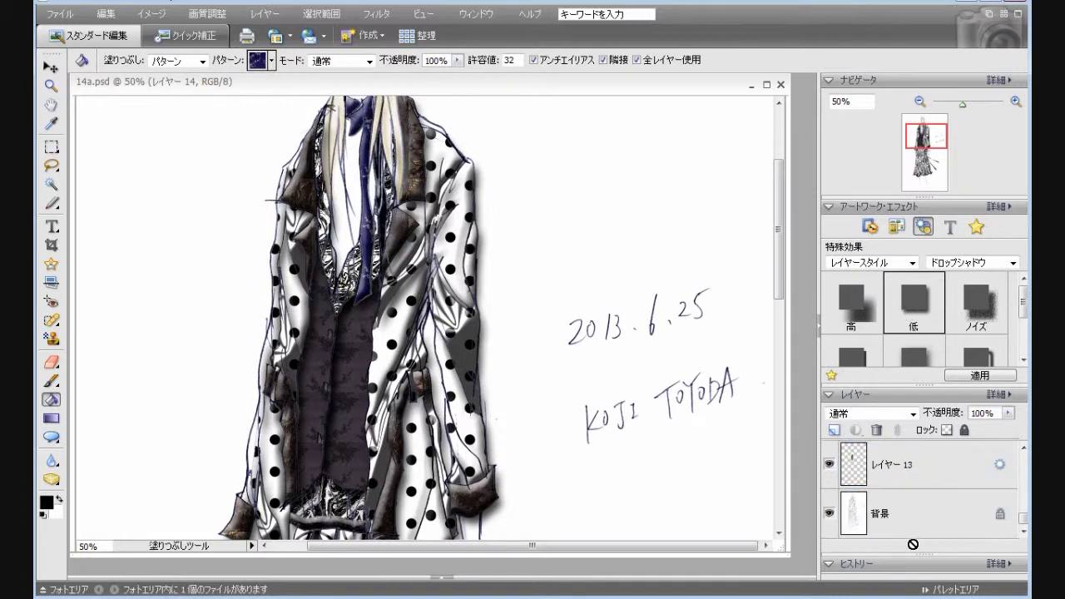
{"action": "left_click_drag", "start_coordinate": [913, 489], "coordinate": [914, 494]}
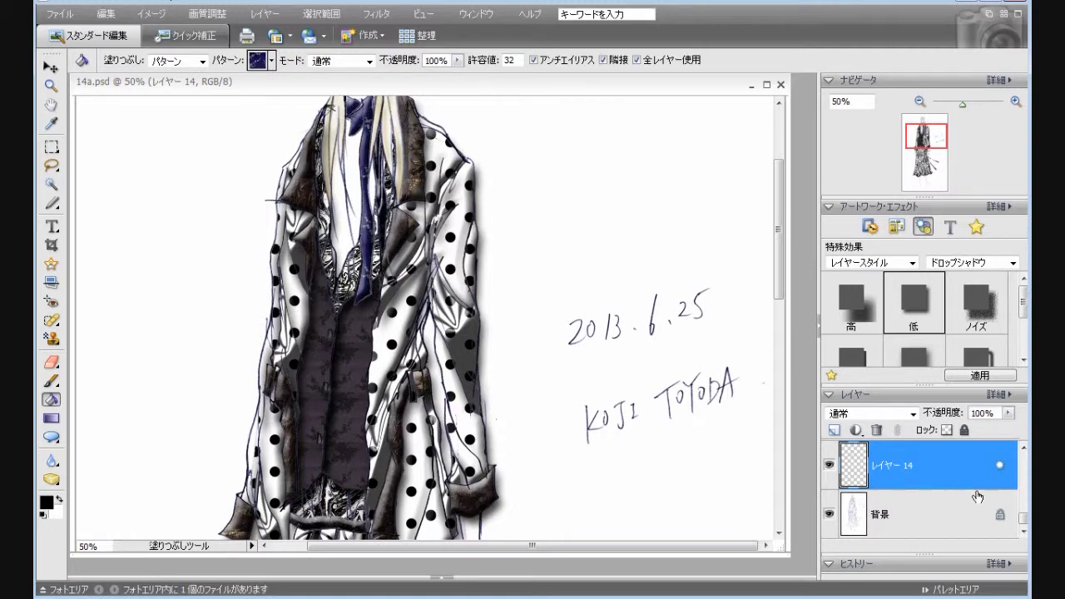
- Apply the 低 (Low) drop shadow style to レイヤー 15 and move that layer further down the layer stack
{"action": "left_click_drag", "start_coordinate": [782, 287], "coordinate": [784, 273]}
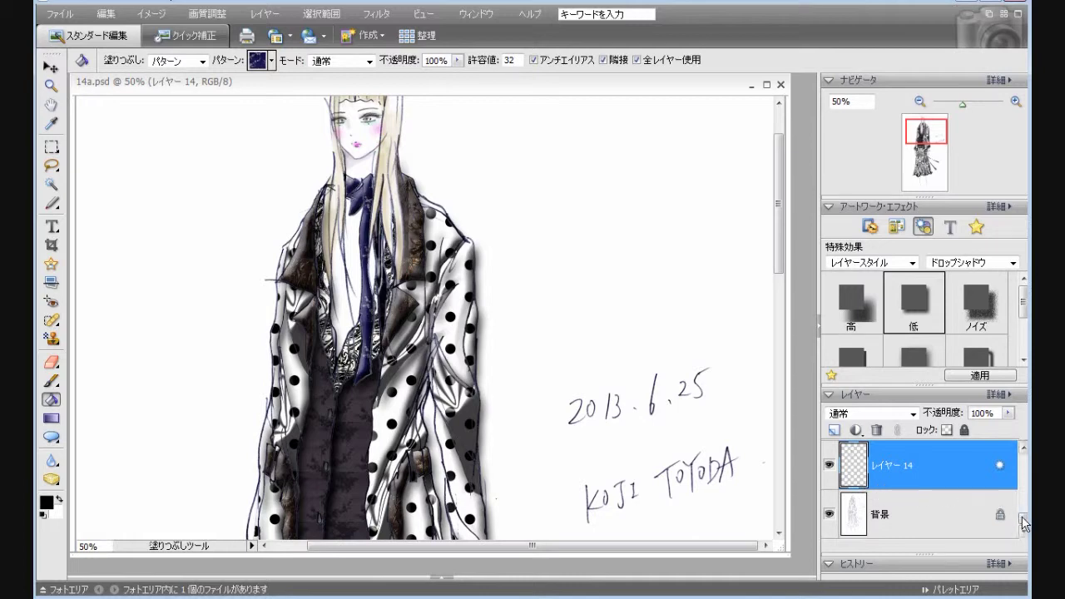
{"action": "left_click_drag", "start_coordinate": [1026, 522], "coordinate": [1022, 478]}
{"action": "left_click", "coordinate": [932, 499]}
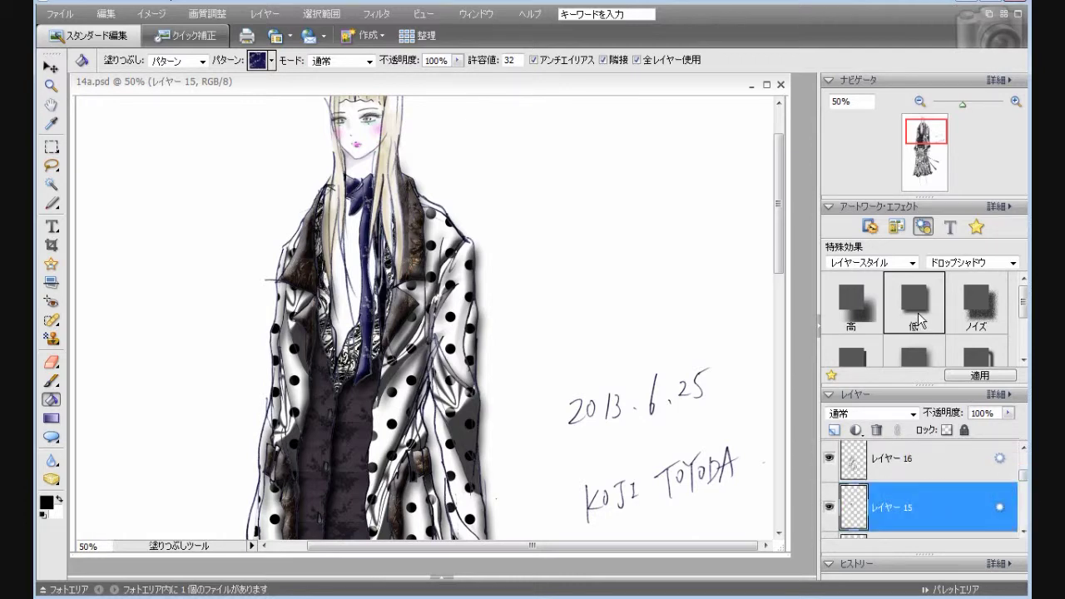
{"action": "left_click_drag", "start_coordinate": [782, 264], "coordinate": [779, 370]}
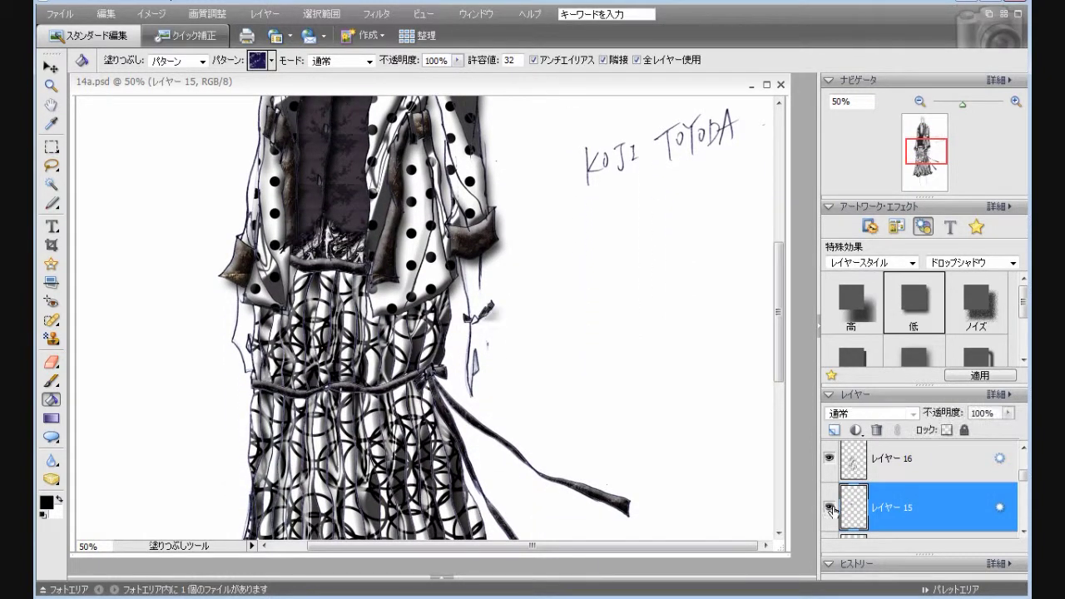
{"action": "mouse_move", "coordinate": [927, 510]}
{"action": "left_mouse_down"}
{"action": "mouse_move", "coordinate": [929, 542]}
{"action": "mouse_move", "coordinate": [928, 490]}
{"action": "left_mouse_up"}
- Apply the 低 (Low) drop shadow style to レイヤー 16 and レイヤー 17, and move レイヤー 17 above レイヤー 18
{"action": "left_click_drag", "start_coordinate": [1025, 504], "coordinate": [1023, 479]}
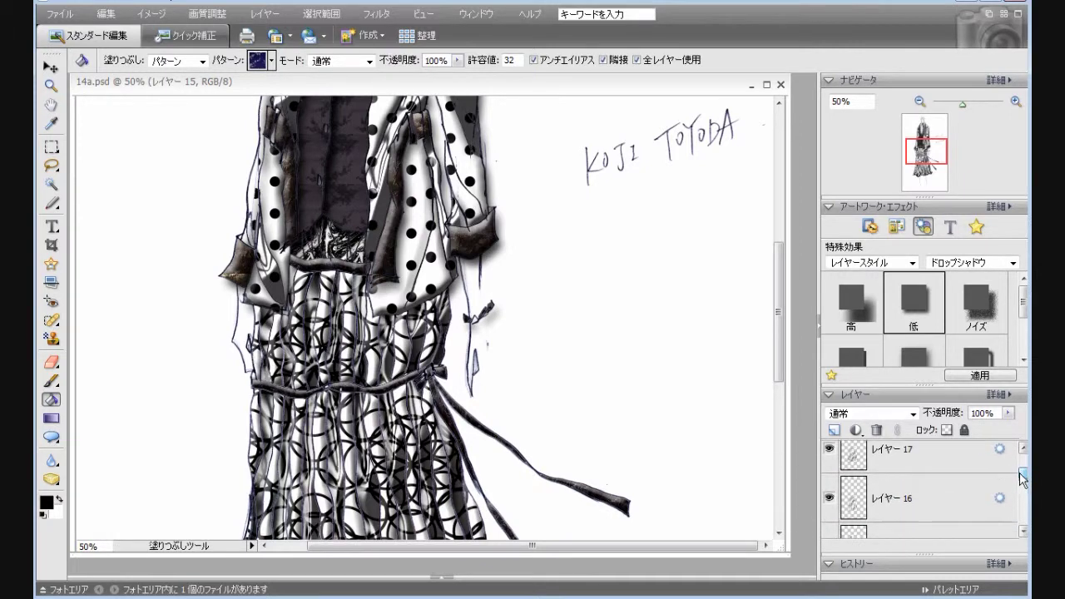
{"action": "left_click", "coordinate": [947, 489]}
{"action": "left_click_drag", "start_coordinate": [780, 364], "coordinate": [780, 428]}
{"action": "double_click", "coordinate": [915, 314]}
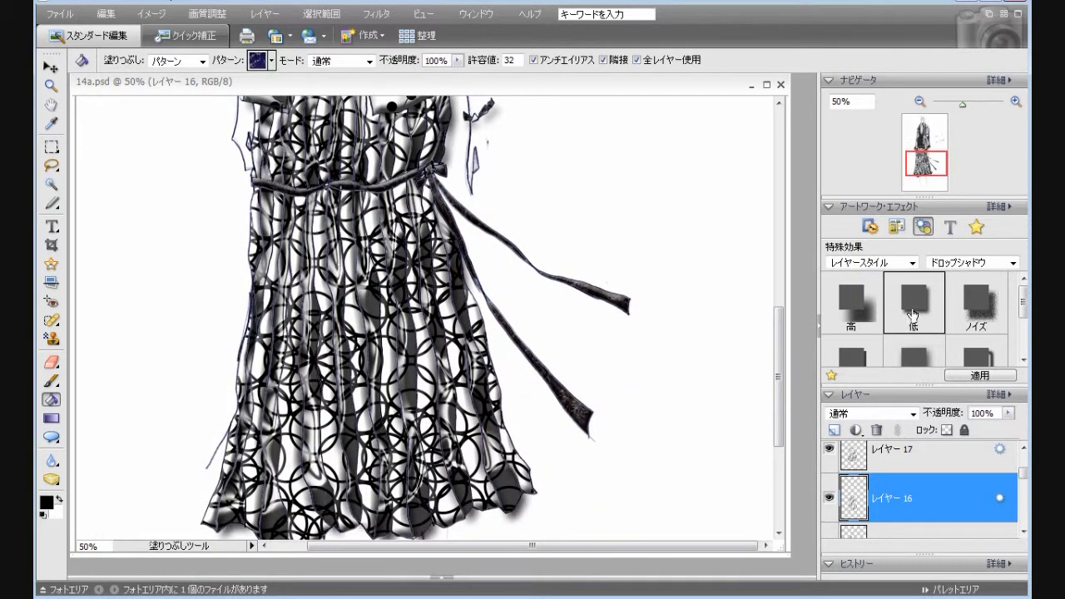
{"action": "left_click", "coordinate": [928, 455]}
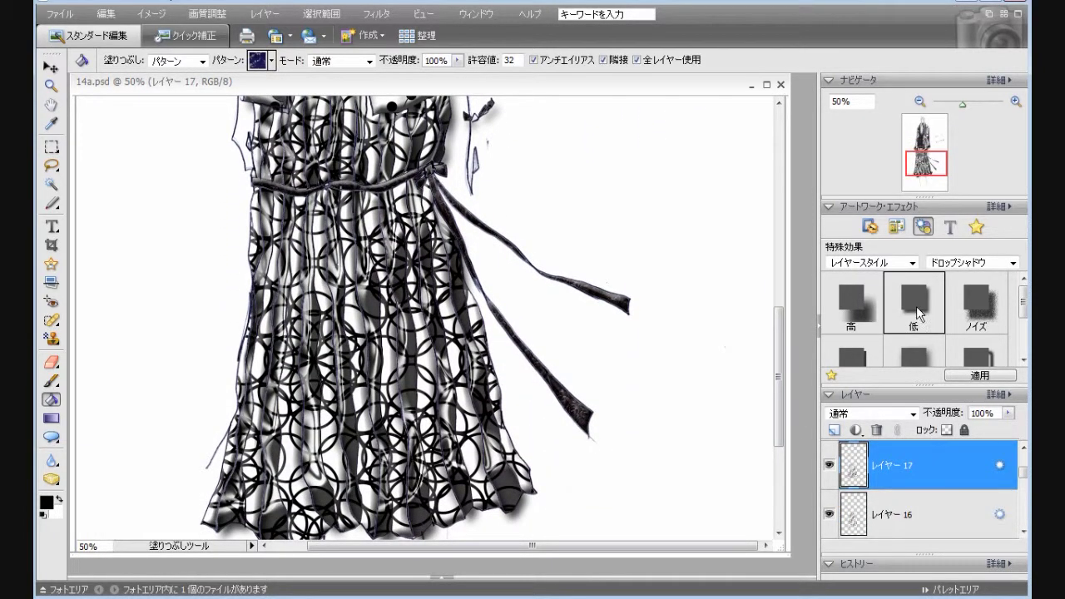
{"action": "double_click", "coordinate": [915, 313]}
{"action": "mouse_move", "coordinate": [915, 474]}
{"action": "left_mouse_down"}
{"action": "mouse_move", "coordinate": [915, 533]}
{"action": "mouse_move", "coordinate": [911, 445]}
{"action": "mouse_move", "coordinate": [914, 464]}
{"action": "left_mouse_up"}
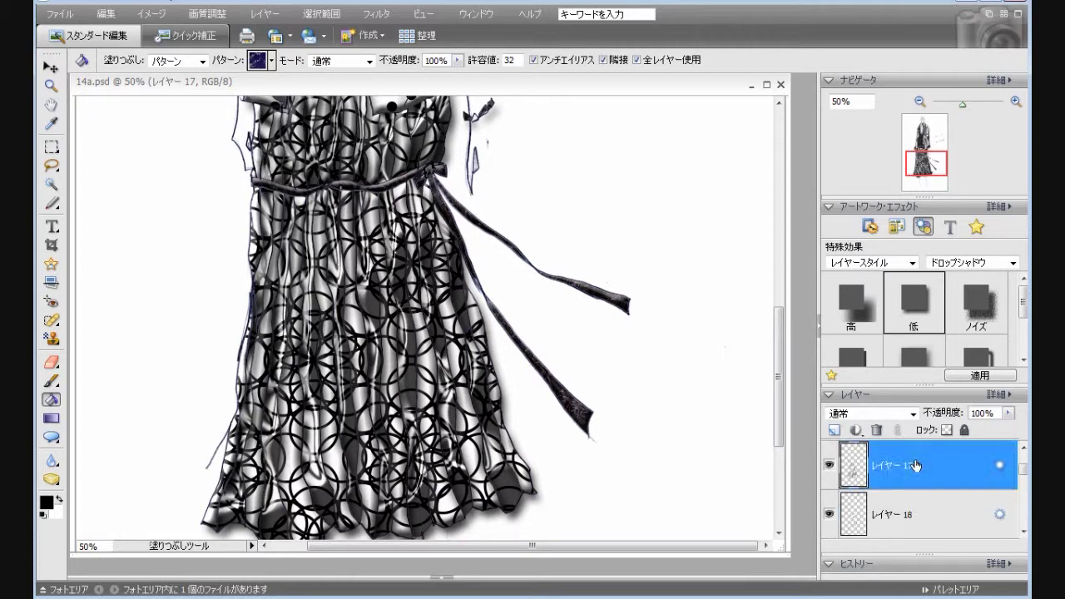
- Apply the 低 (Low) drop shadow style to レイヤー 18 and move that layer up to just below レイヤー 19
{"action": "left_click", "coordinate": [935, 508]}
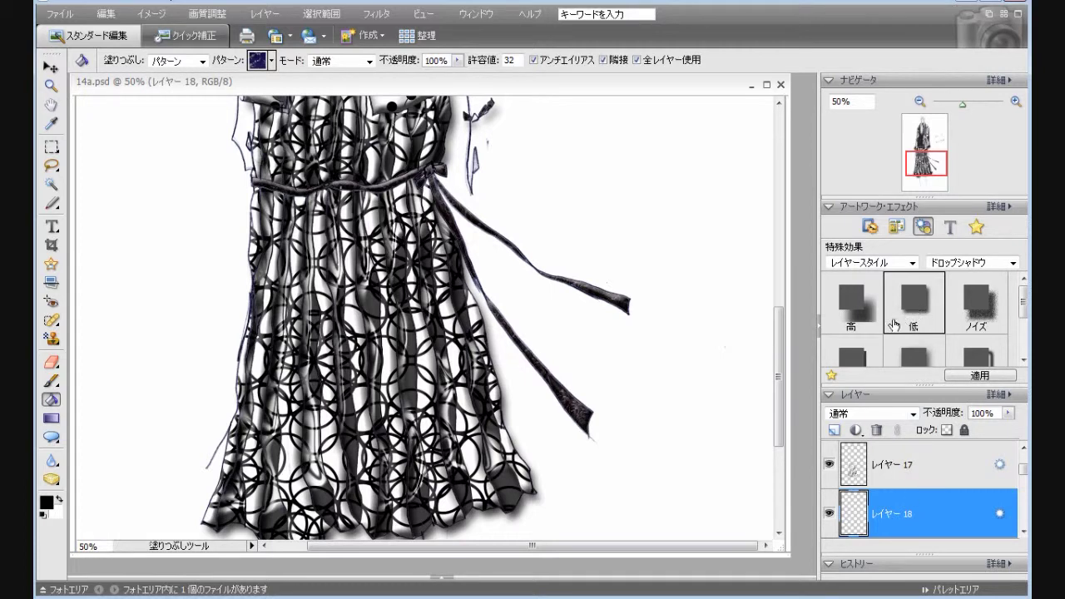
{"action": "left_click_drag", "start_coordinate": [782, 420], "coordinate": [785, 364]}
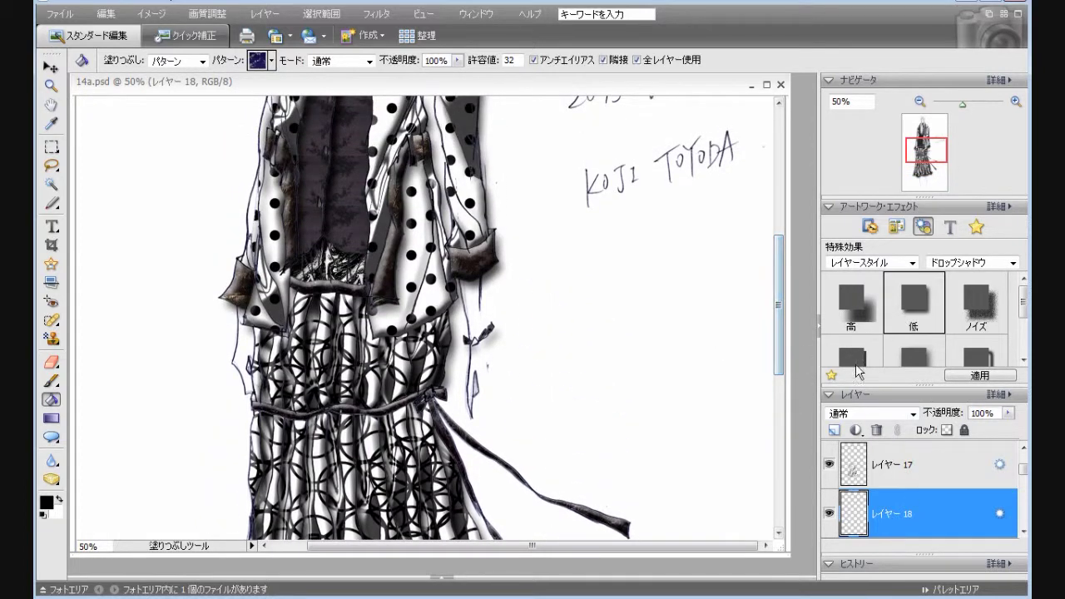
{"action": "left_click_drag", "start_coordinate": [901, 446], "coordinate": [902, 489]}
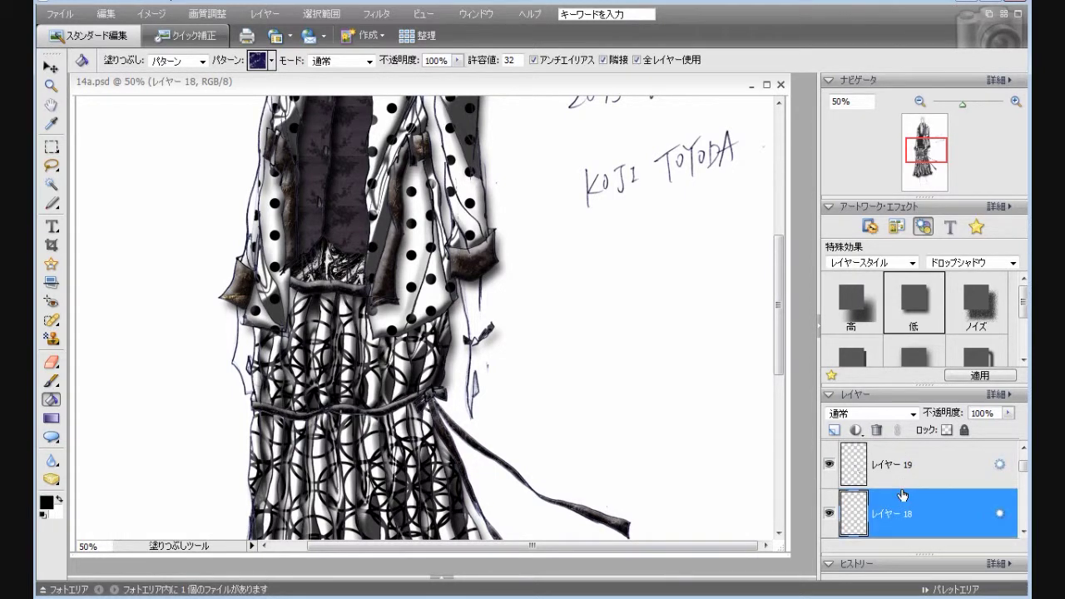
- Apply the 低 (Low) drop shadow style to レイヤー 19 and レイヤー 20
{"action": "left_click", "coordinate": [907, 479]}
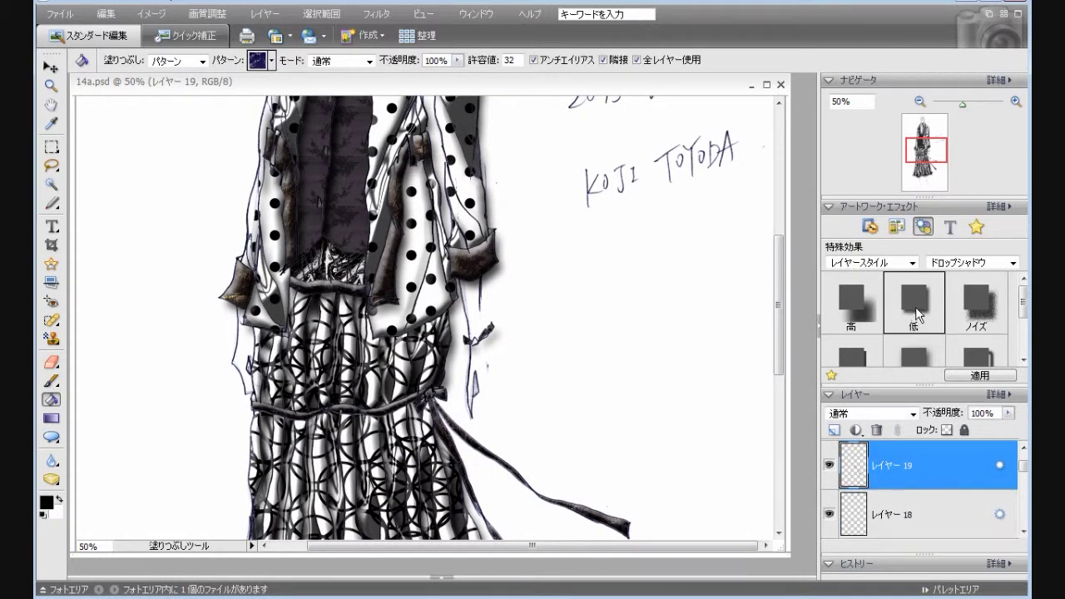
{"action": "double_click", "coordinate": [915, 314]}
{"action": "left_click_drag", "start_coordinate": [780, 367], "coordinate": [785, 276]}
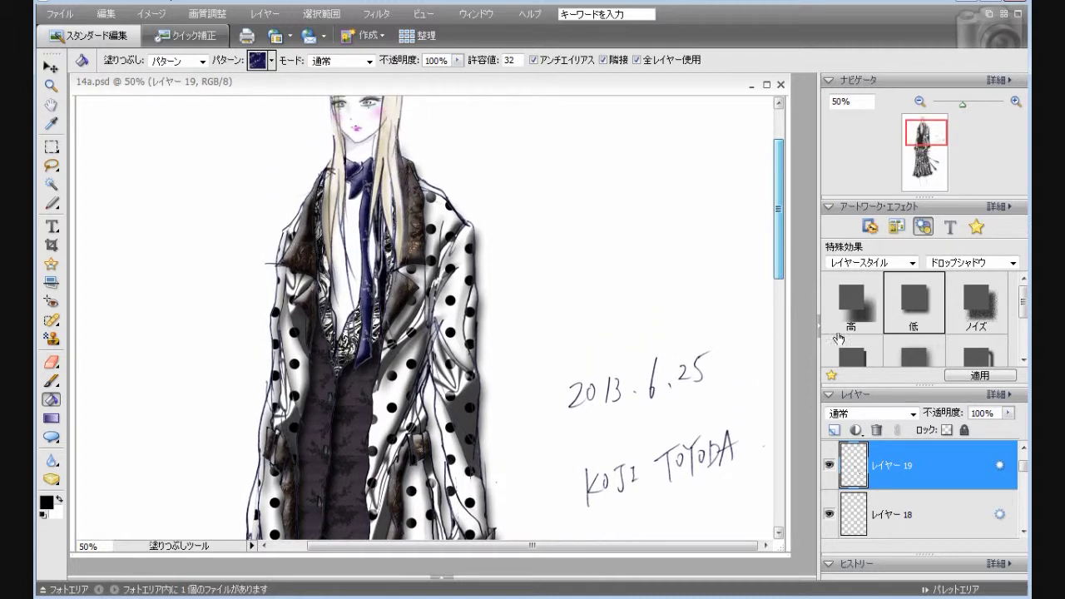
{"action": "left_click_drag", "start_coordinate": [1025, 471], "coordinate": [1025, 458]}
{"action": "left_click", "coordinate": [953, 512]}
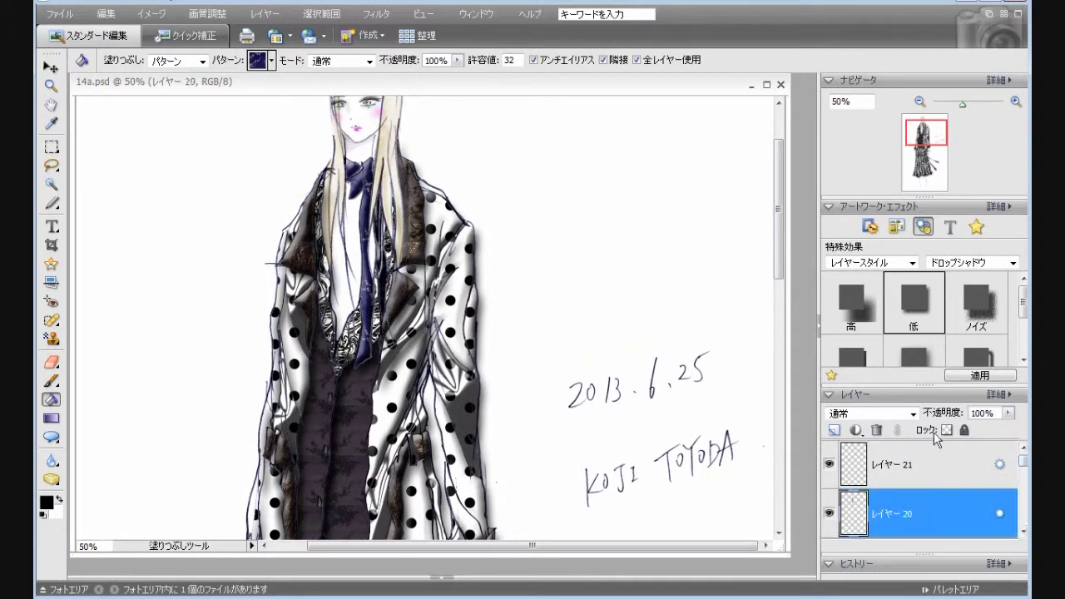
{"action": "double_click", "coordinate": [914, 313]}
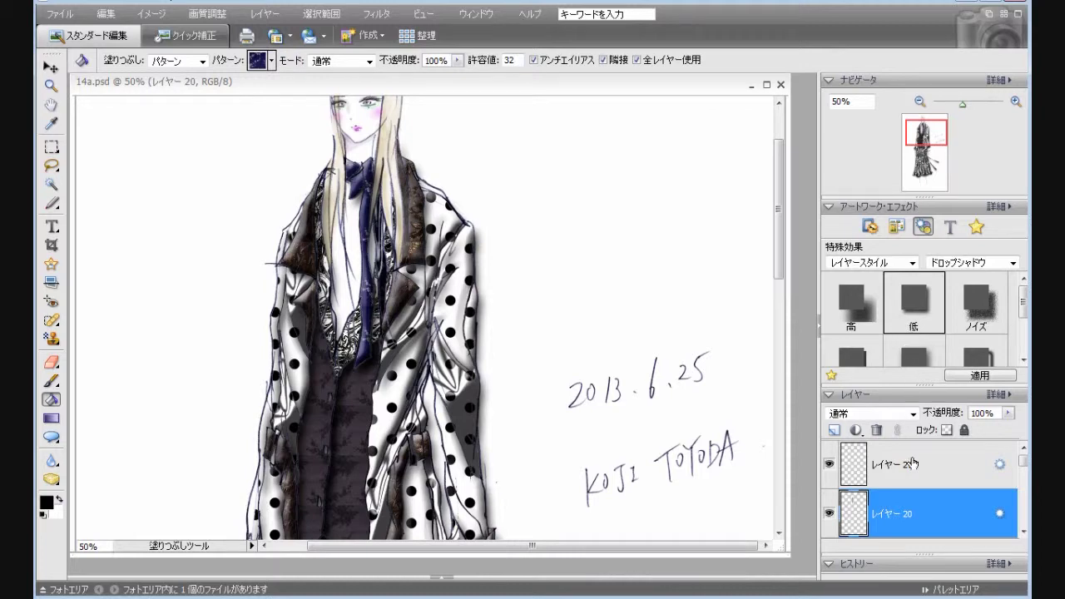
- Apply the 低 (Low) drop shadow style to レイヤー 21
{"action": "left_click", "coordinate": [912, 463]}
{"action": "double_click", "coordinate": [918, 319]}
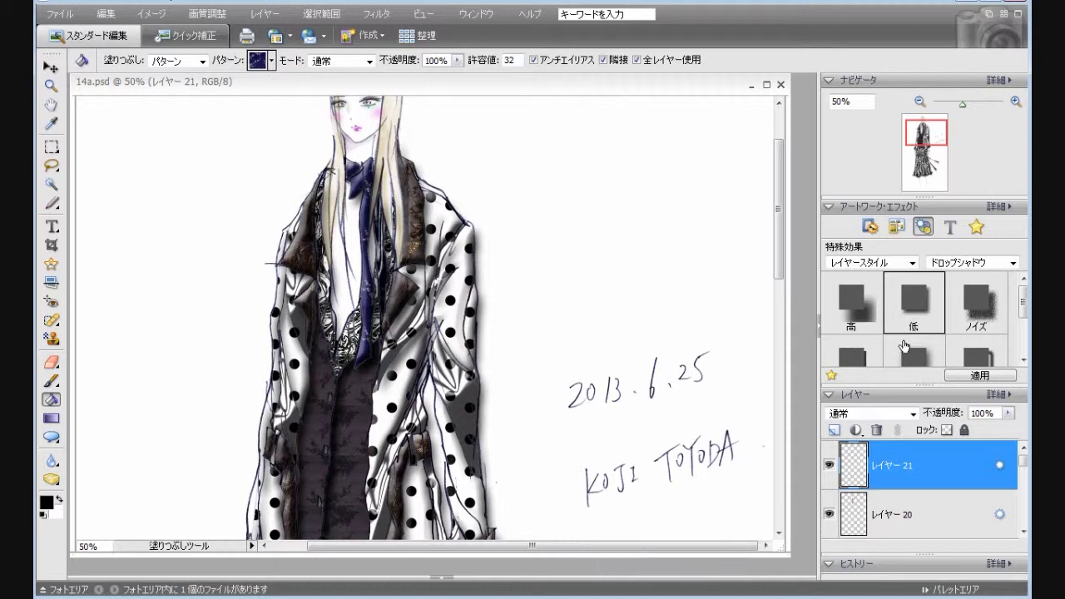
{"action": "scroll", "coordinate": [1023, 463], "scroll_direction": "down", "scroll_amount": 2}
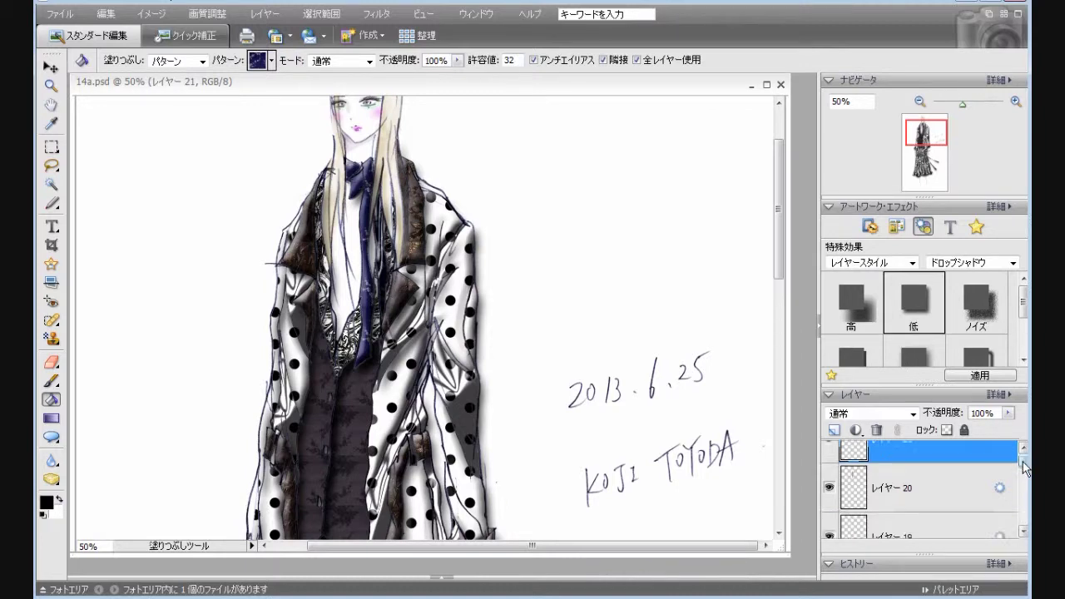
- Move レイヤー 1 to the top of the layer stack, above レイヤー 21
{"action": "scroll", "coordinate": [1024, 463], "scroll_direction": "up", "scroll_amount": 2}
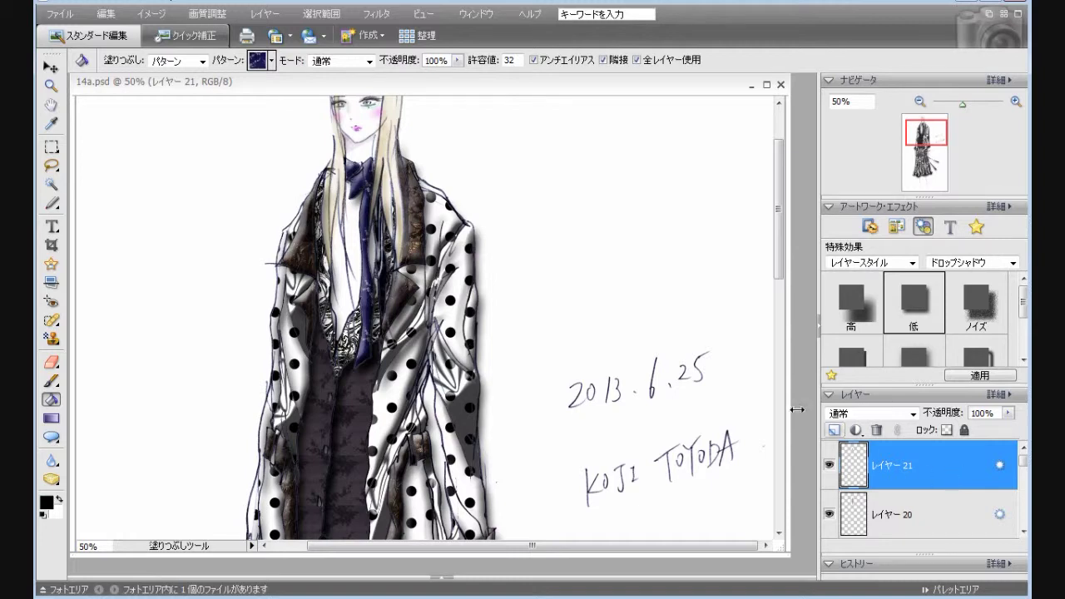
{"action": "left_click", "coordinate": [117, 23]}
{"action": "left_click", "coordinate": [129, 29]}
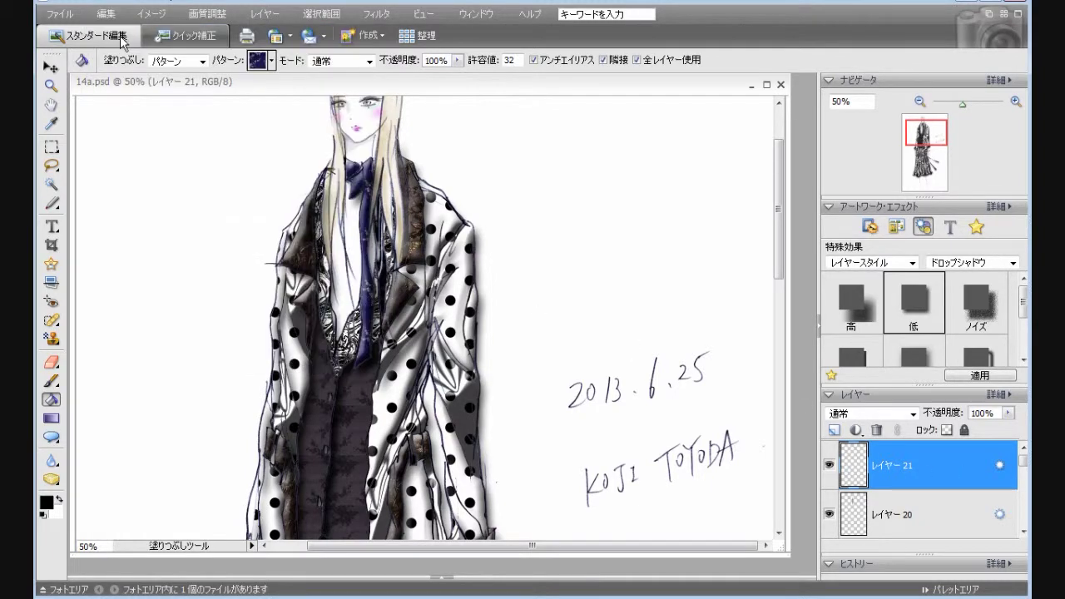
{"action": "left_click_drag", "start_coordinate": [1024, 458], "coordinate": [972, 509]}
{"action": "left_click", "coordinate": [929, 489]}
{"action": "mouse_move", "coordinate": [915, 460]}
{"action": "left_mouse_down"}
{"action": "mouse_move", "coordinate": [912, 436]}
{"action": "mouse_move", "coordinate": [917, 479]}
{"action": "left_mouse_up"}
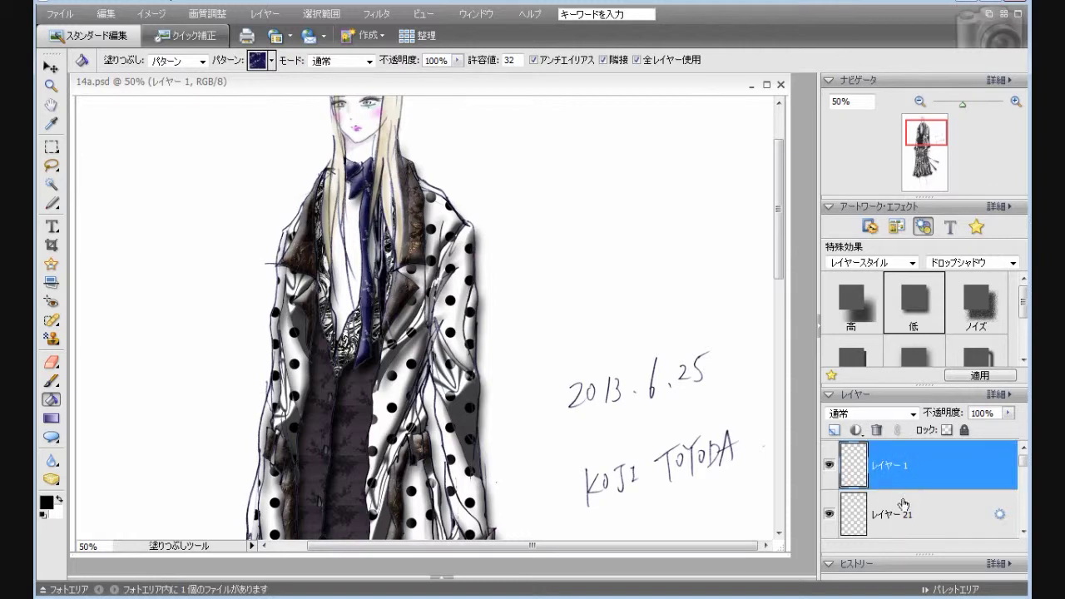
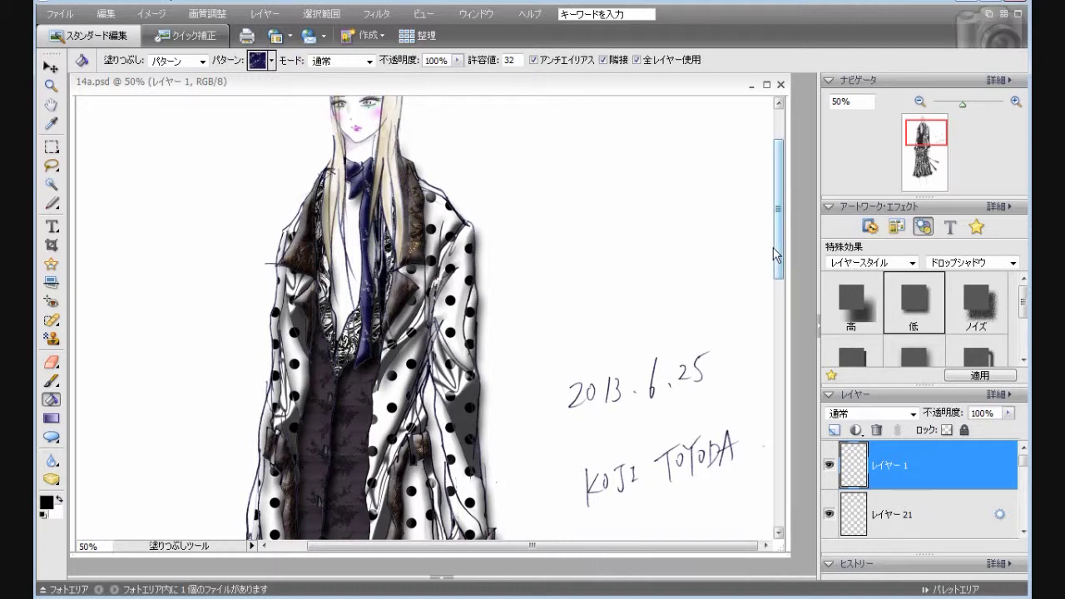
- Examine the shaded figure from head to skirt hem at 50%, and review the overall illustration at 25% zoom
{"action": "left_click_drag", "start_coordinate": [778, 264], "coordinate": [781, 244]}
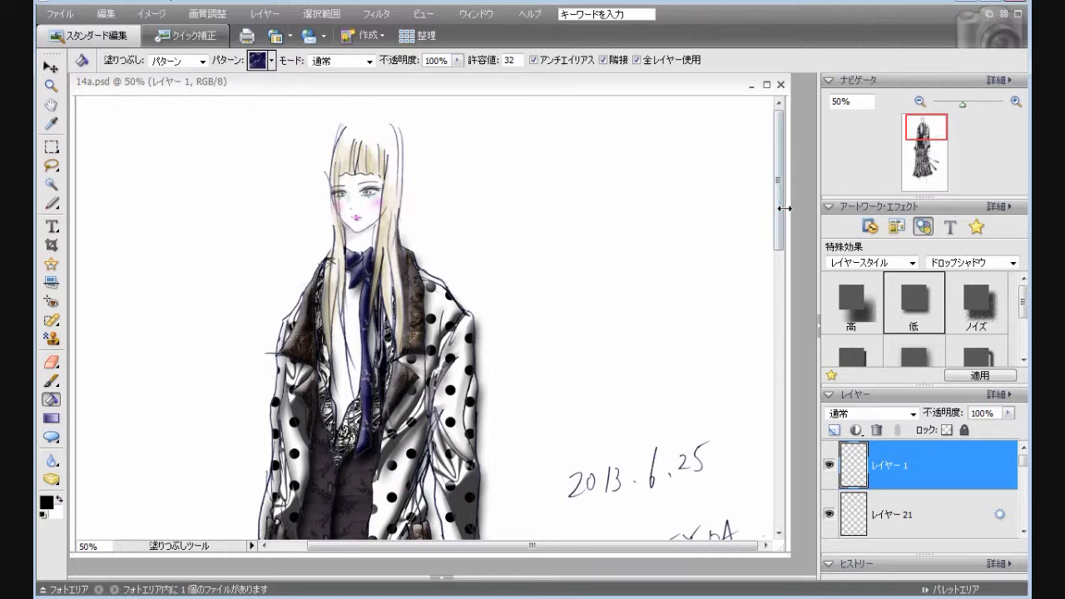
{"action": "scroll", "coordinate": [748, 239], "scroll_direction": "down", "scroll_amount": 10}
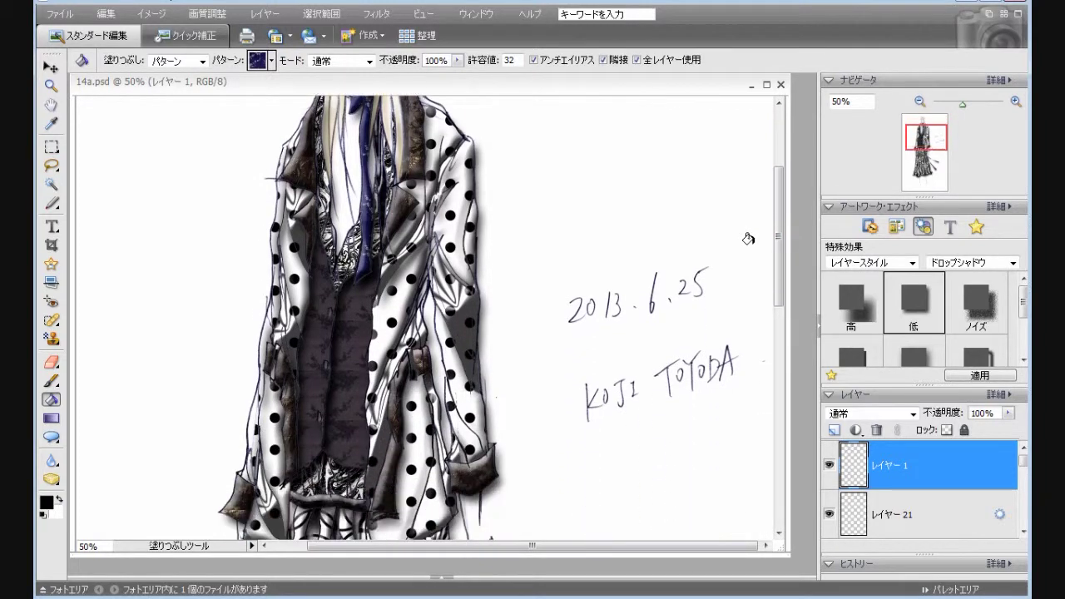
{"action": "scroll", "coordinate": [748, 239], "scroll_direction": "down", "scroll_amount": 12}
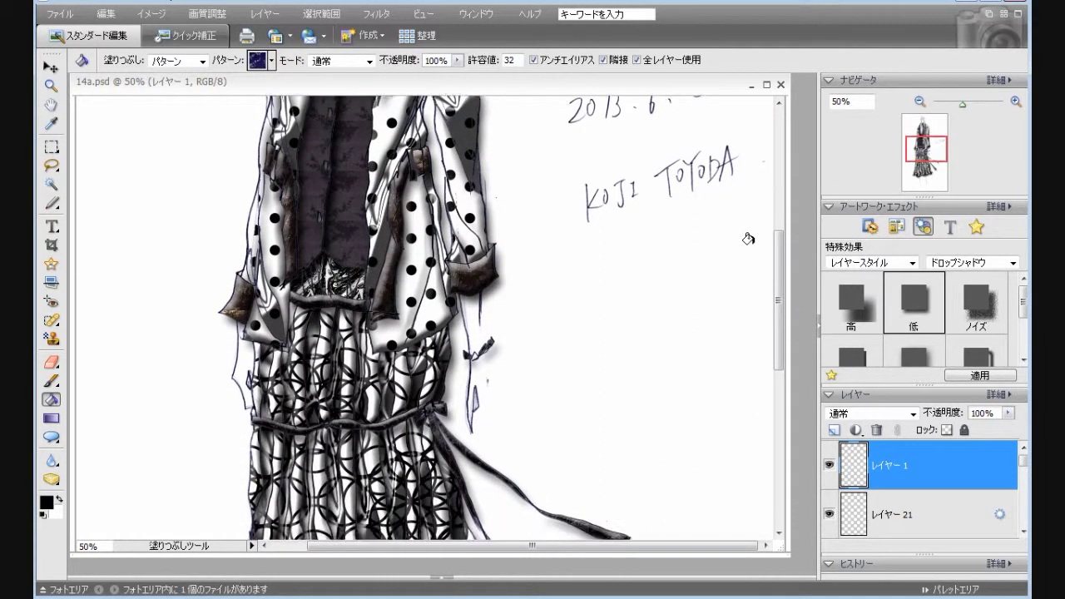
{"action": "scroll", "coordinate": [748, 238], "scroll_direction": "down", "scroll_amount": 12}
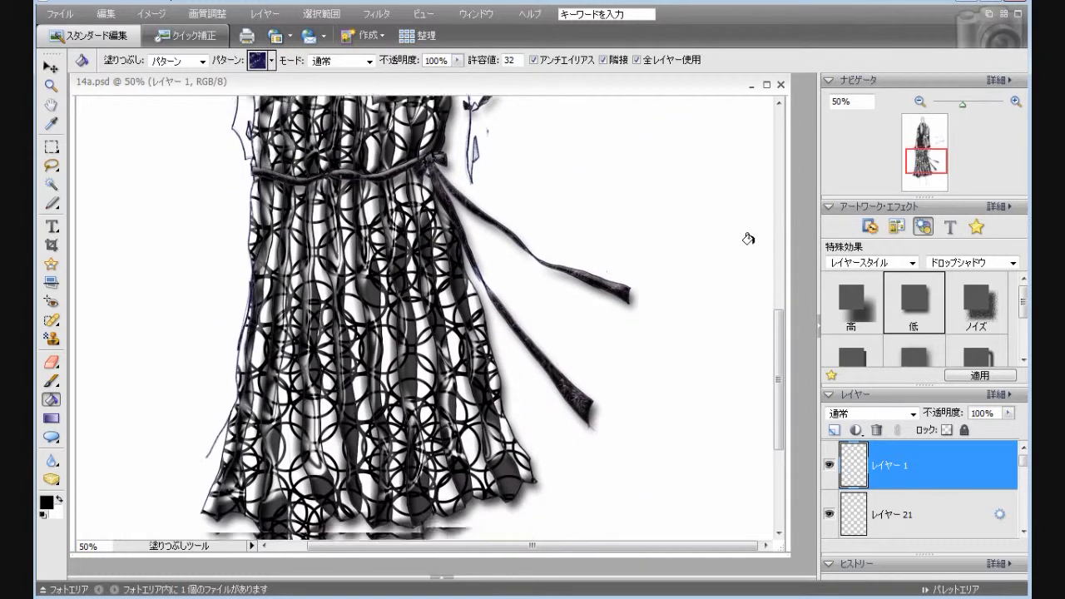
{"action": "scroll", "coordinate": [748, 238], "scroll_direction": "down", "scroll_amount": 8}
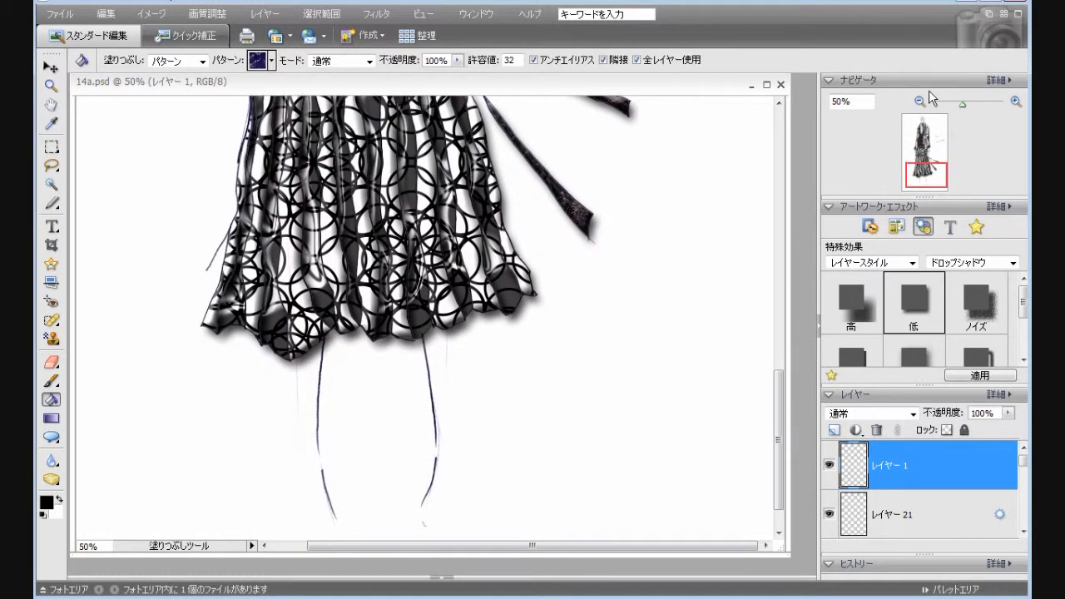
{"action": "left_click", "coordinate": [920, 100]}
{"action": "left_click", "coordinate": [920, 100]}
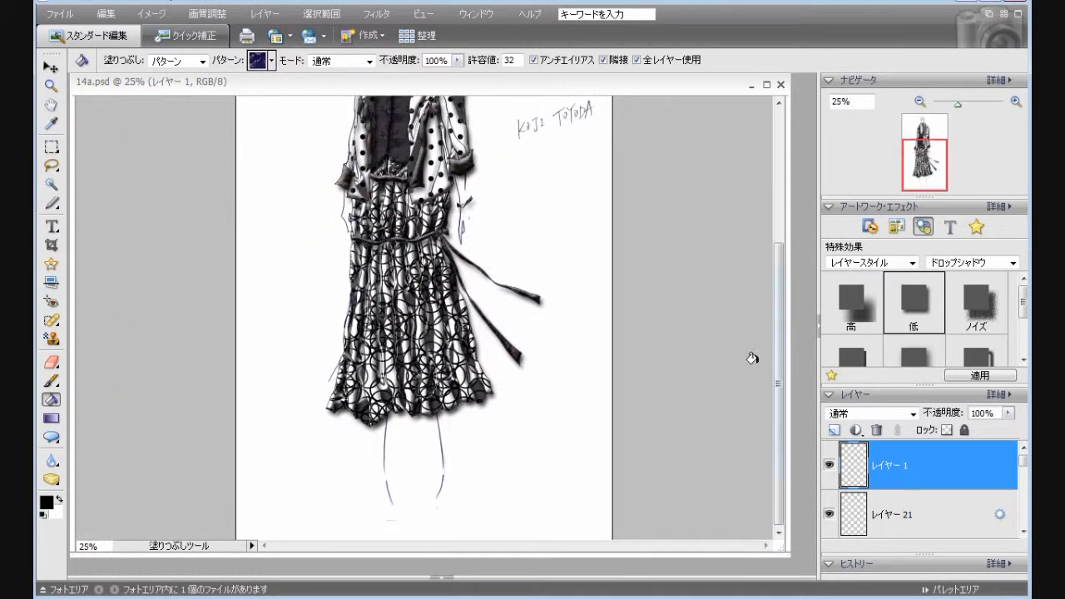
{"action": "scroll", "coordinate": [751, 358], "scroll_direction": "up", "scroll_amount": 6}
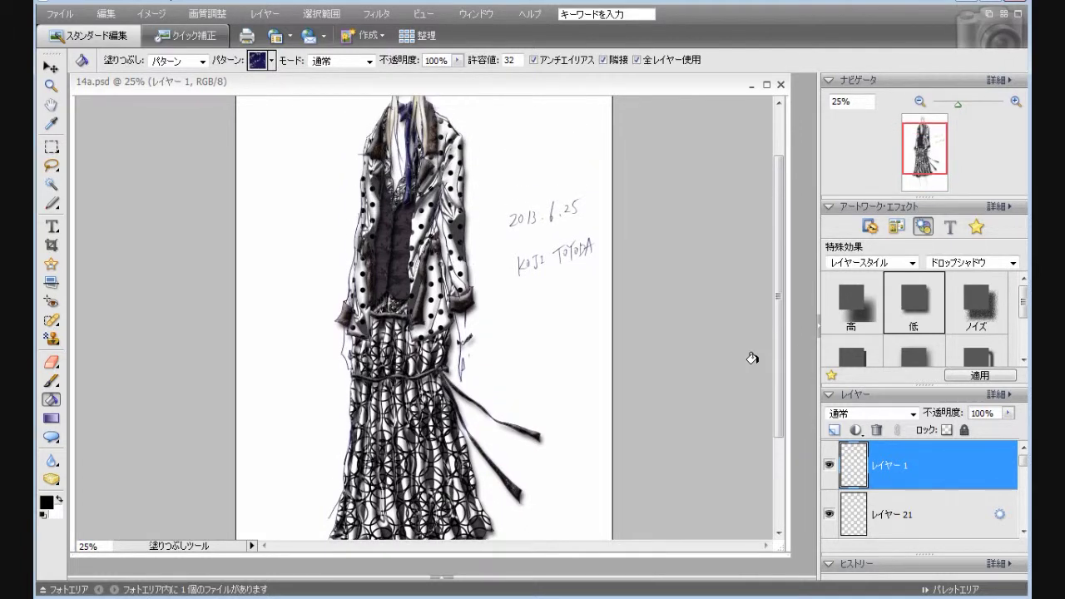
{"action": "scroll", "coordinate": [751, 358], "scroll_direction": "up", "scroll_amount": 2}
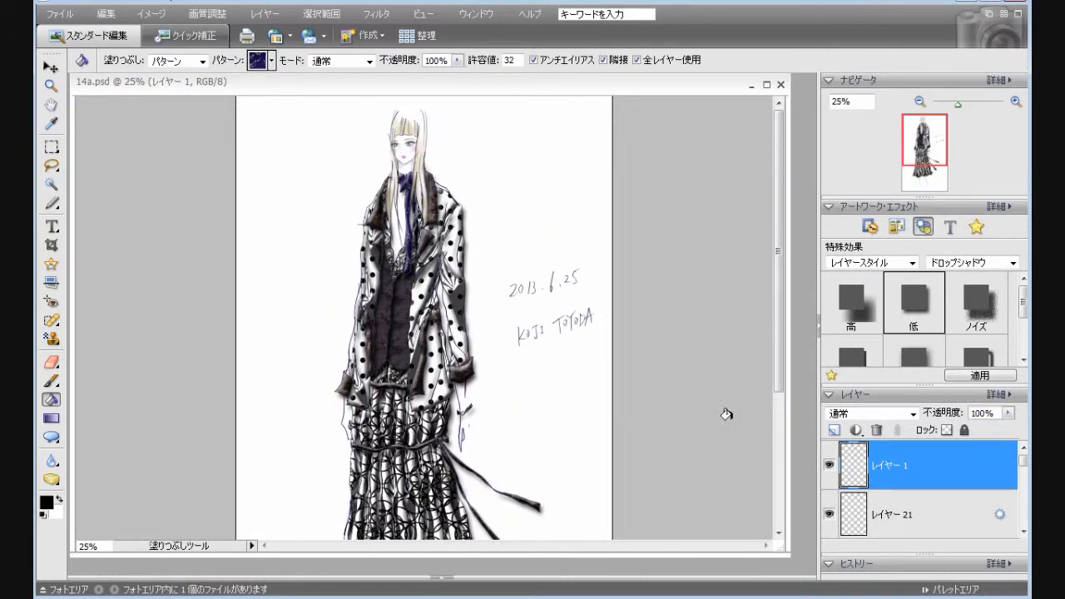